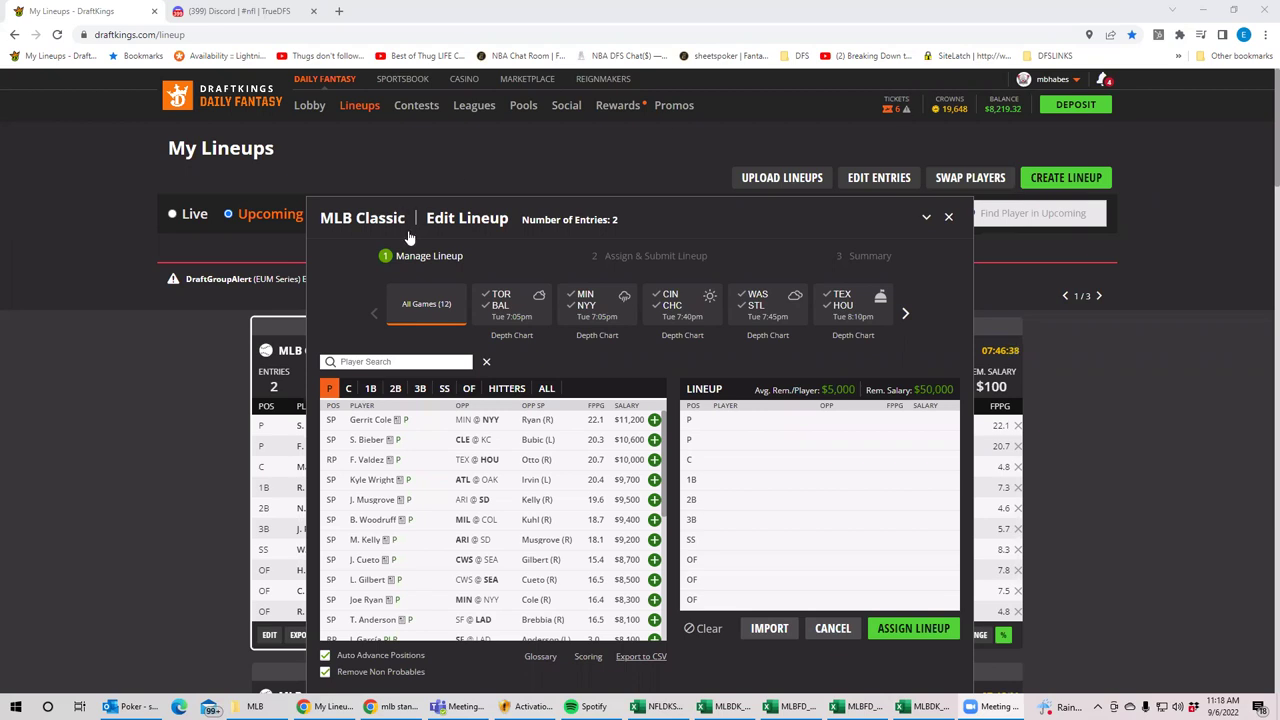
Review the catchers in the TOR @ BAL game, filtering by Toronto alone and by Baltimore alone.
click(491, 302)
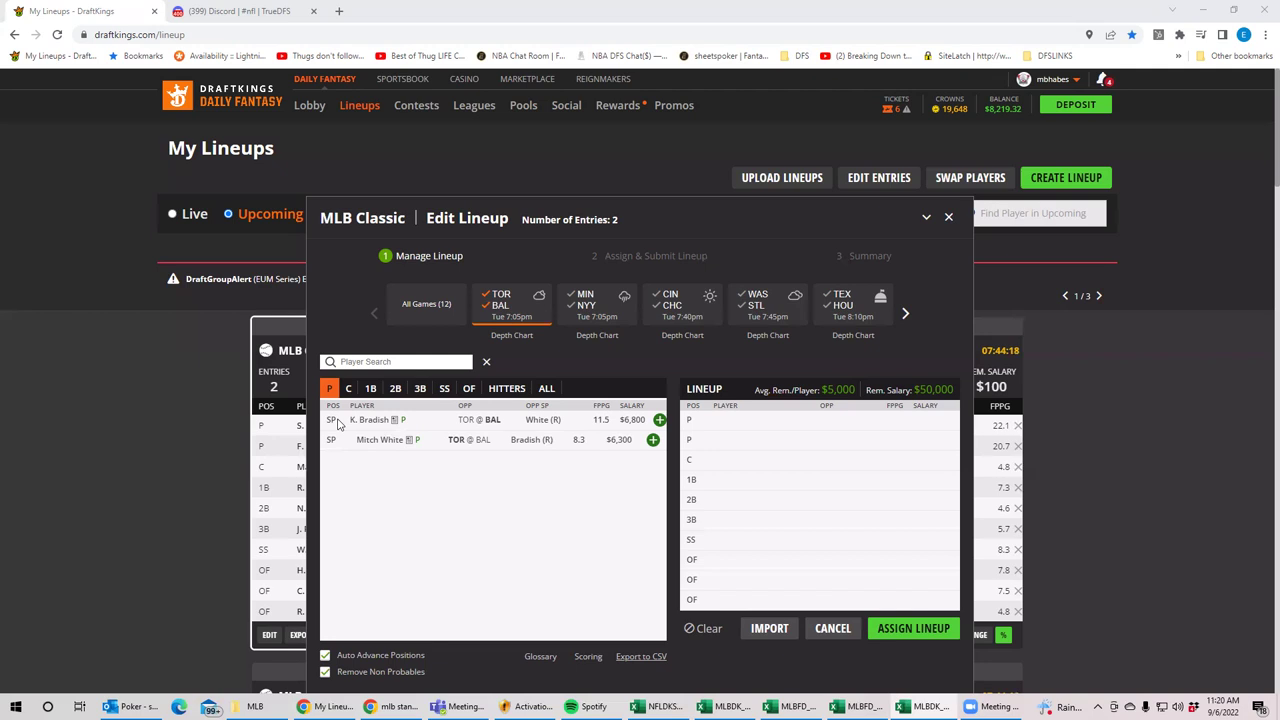
click(349, 389)
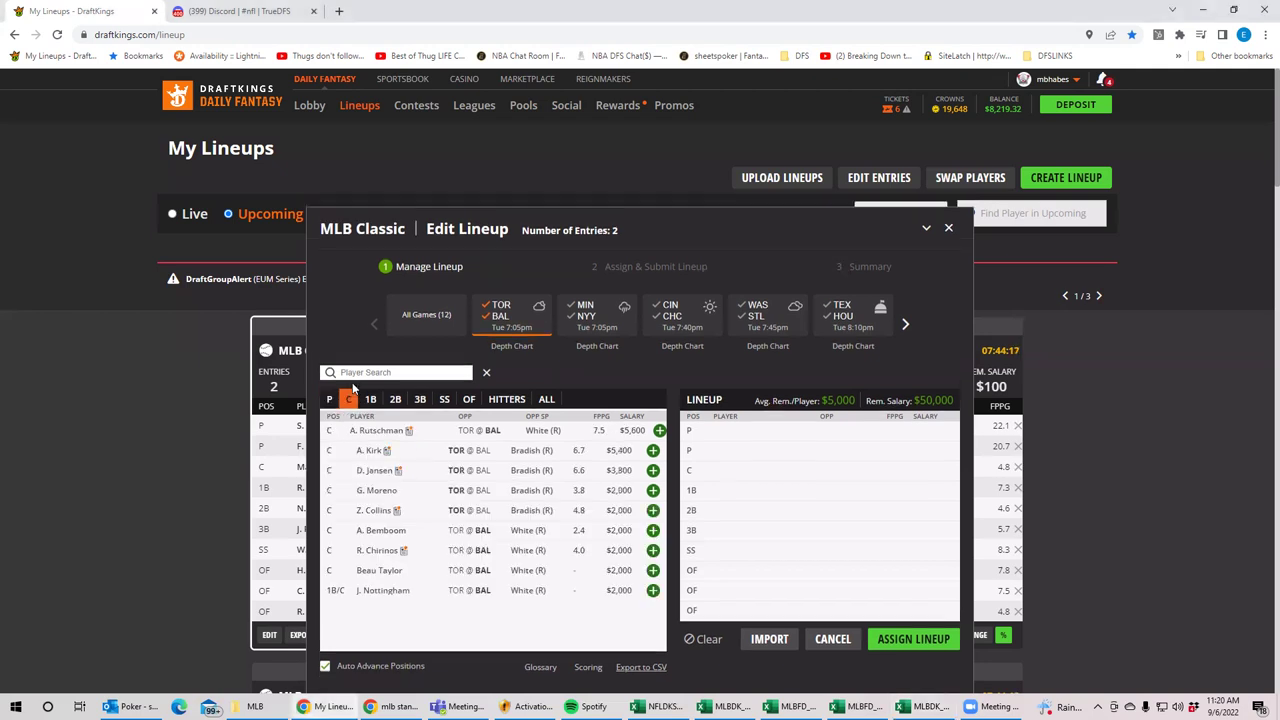
click(499, 316)
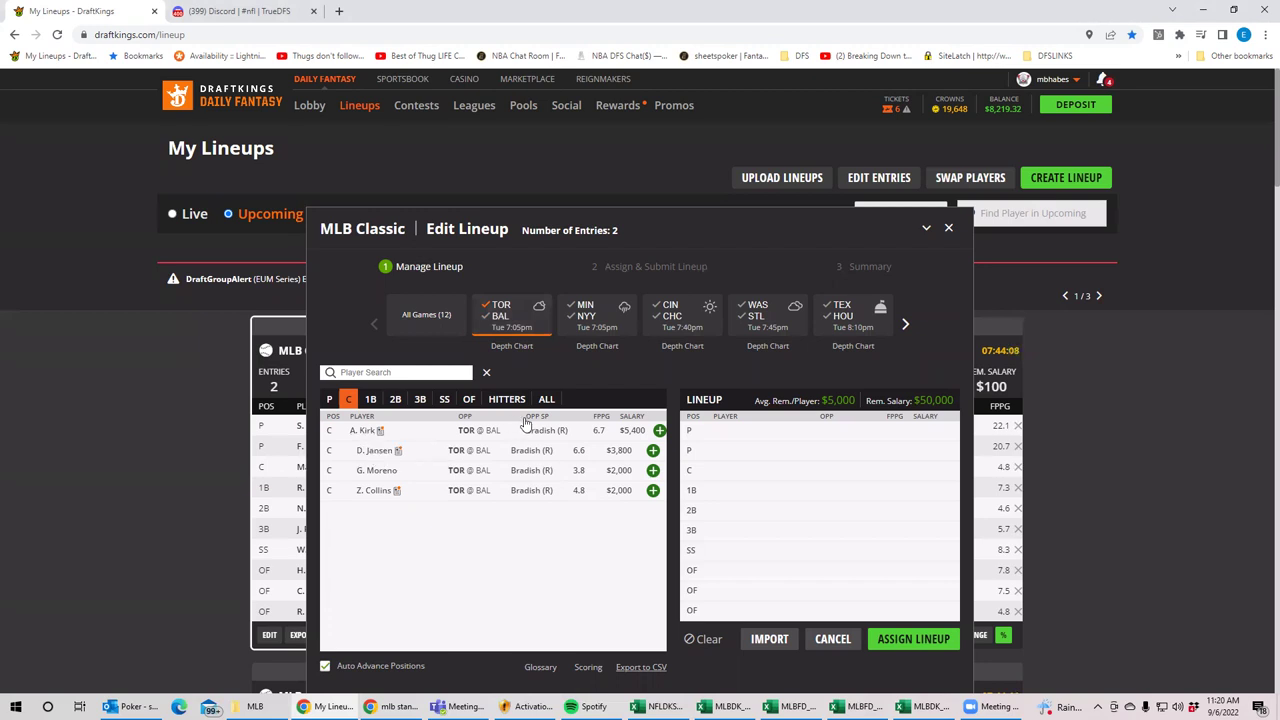
click(490, 316)
click(490, 316)
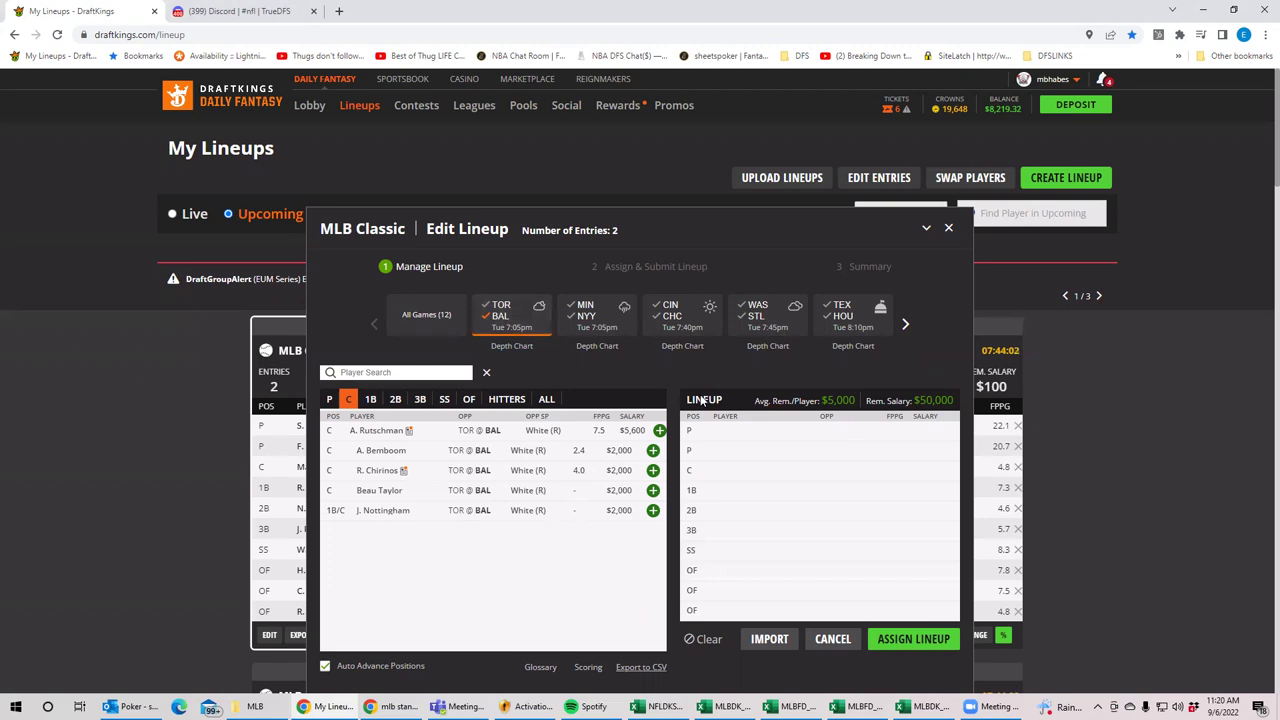
click(495, 325)
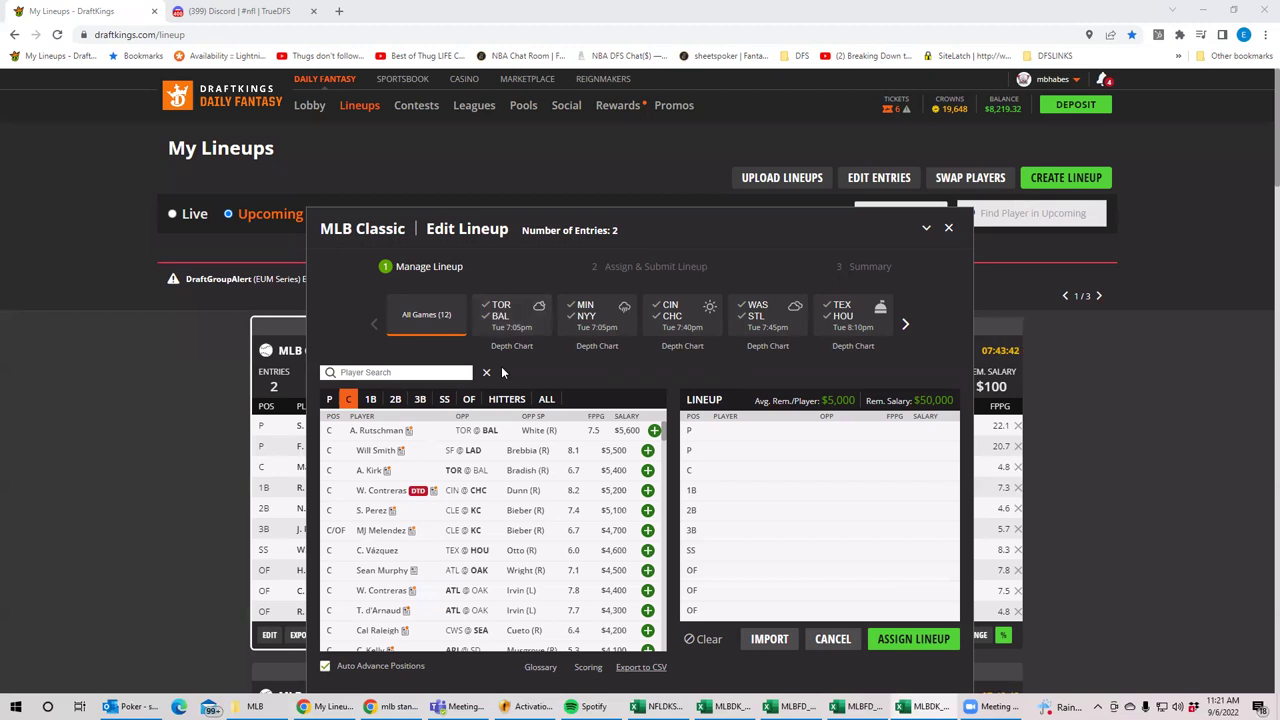
Review the available Baltimore outfielders, and clear the team filter.
click(505, 318)
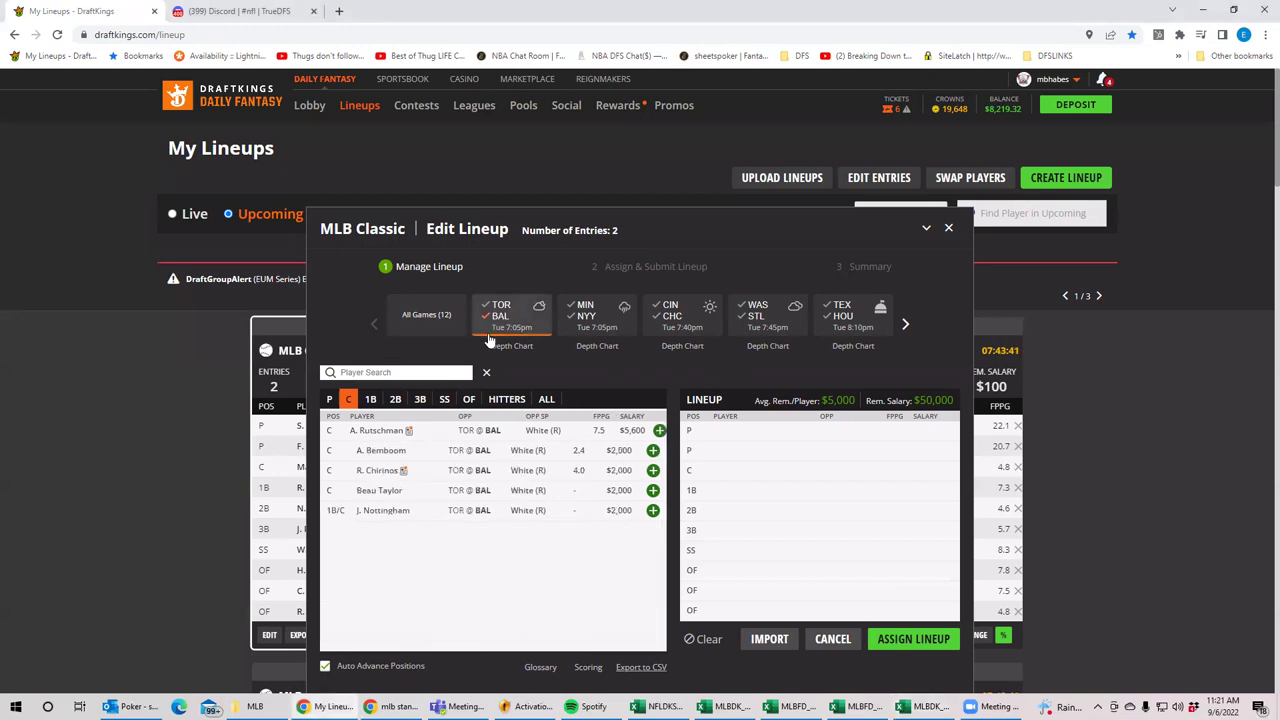
click(465, 402)
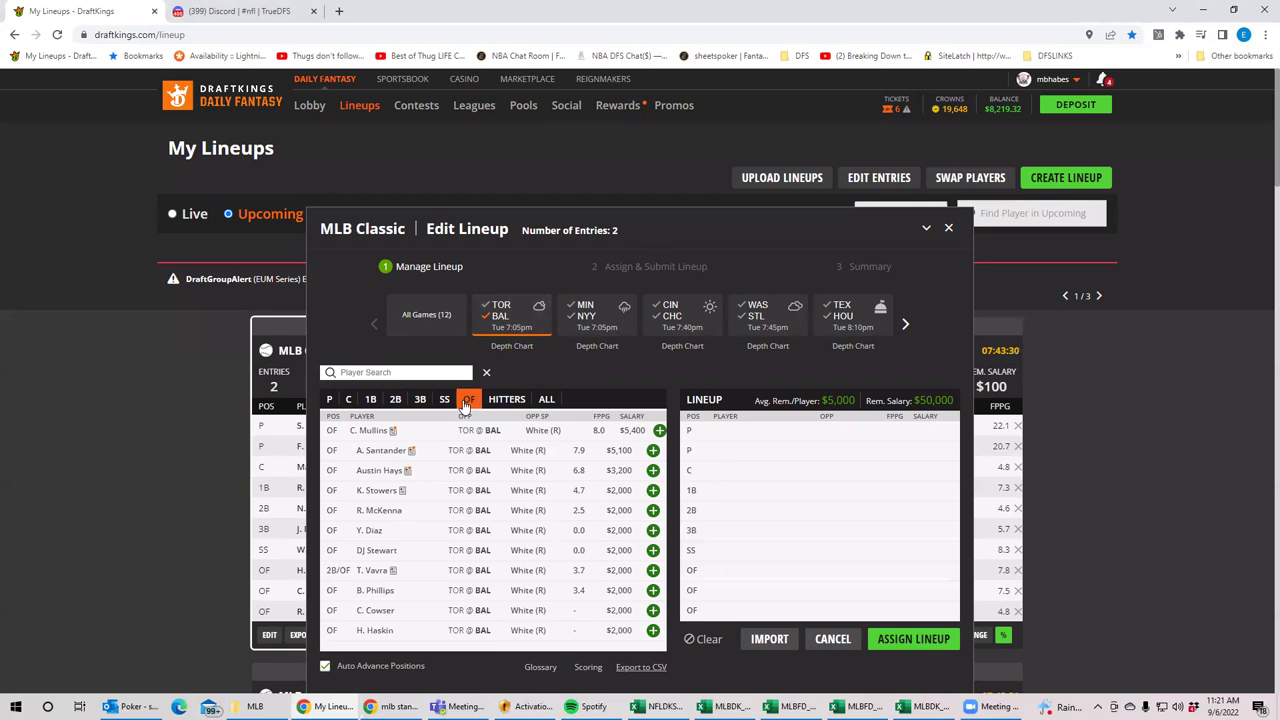
click(488, 320)
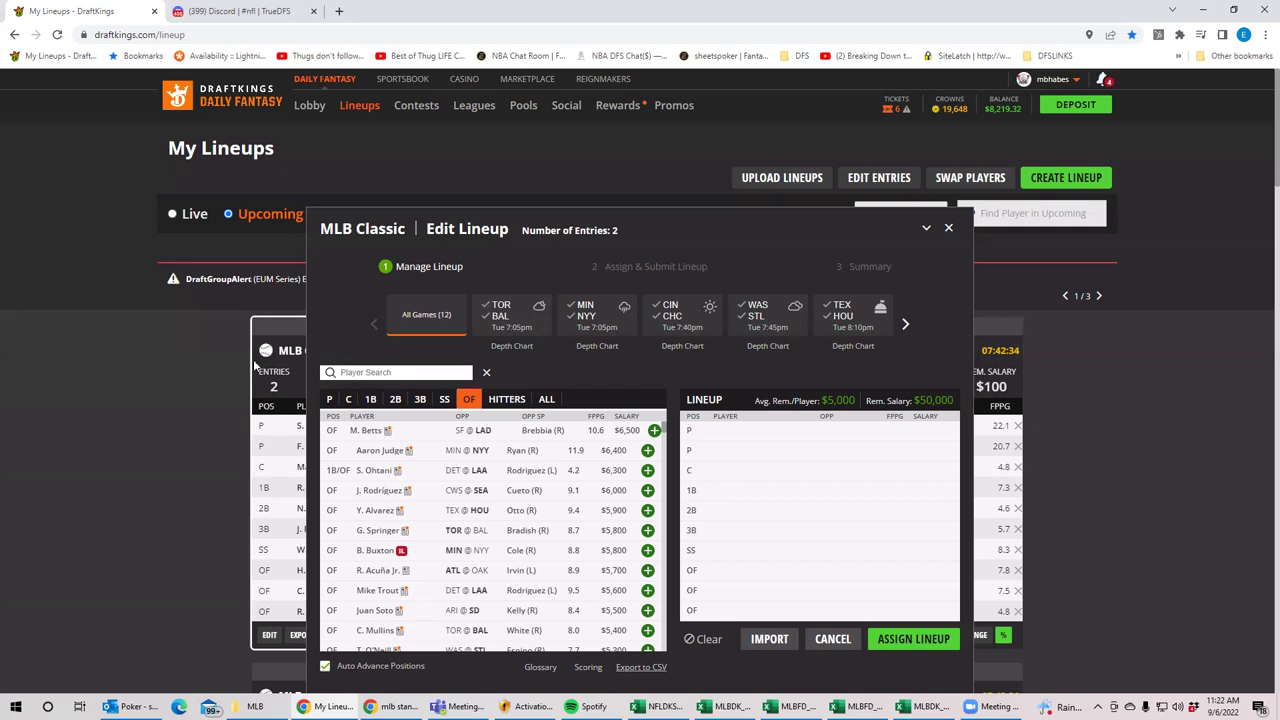
List the outfielders for the TOR @ BAL game, narrow them to Toronto, and switch to the MIN @ NYY game.
click(502, 310)
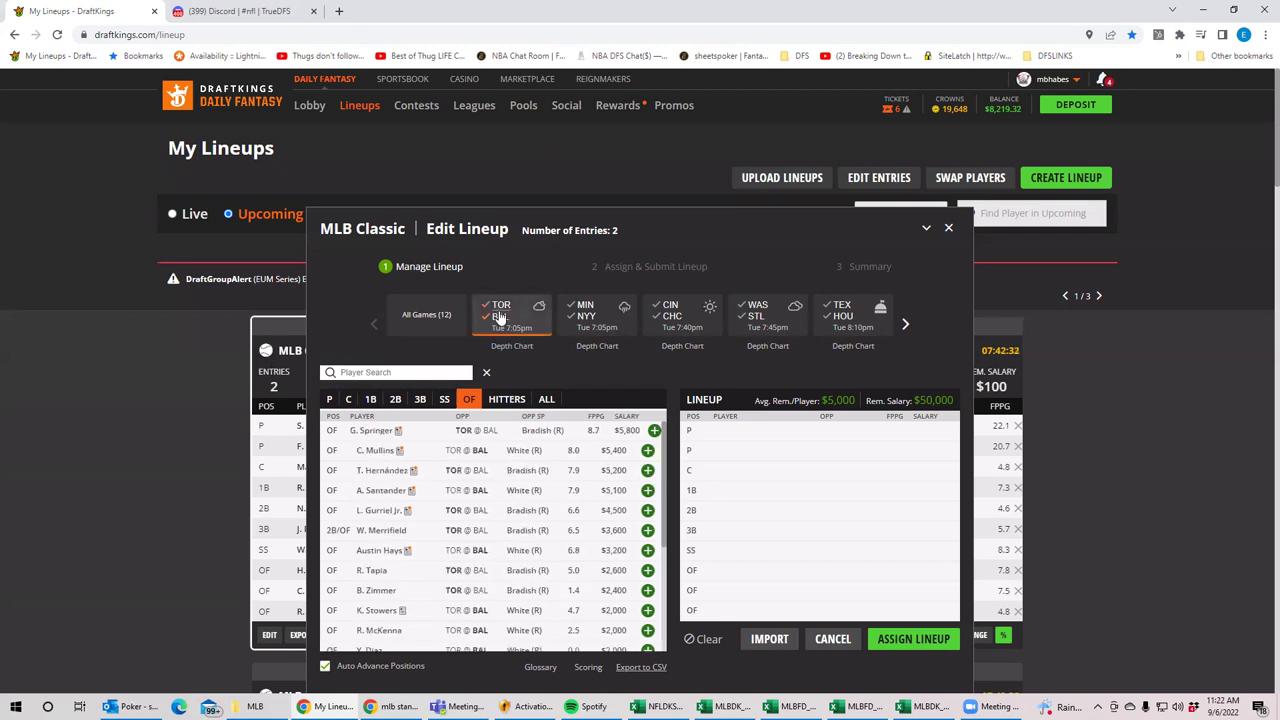
click(584, 310)
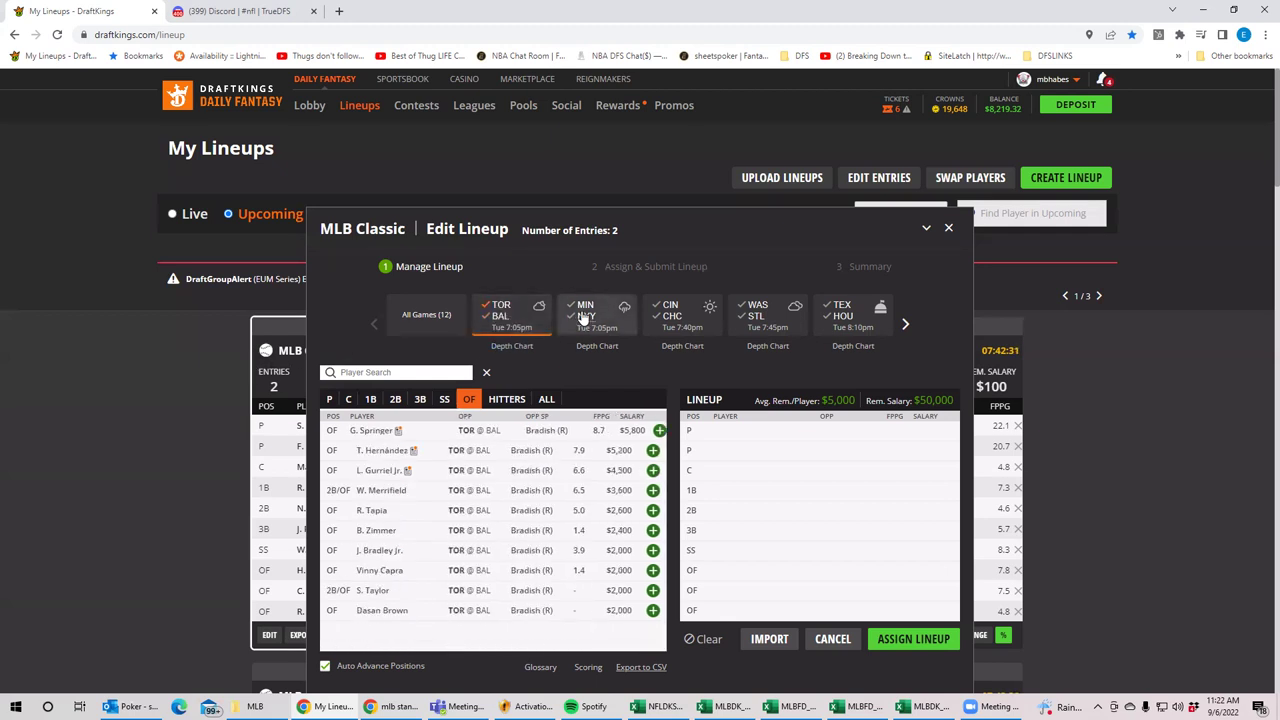
click(502, 311)
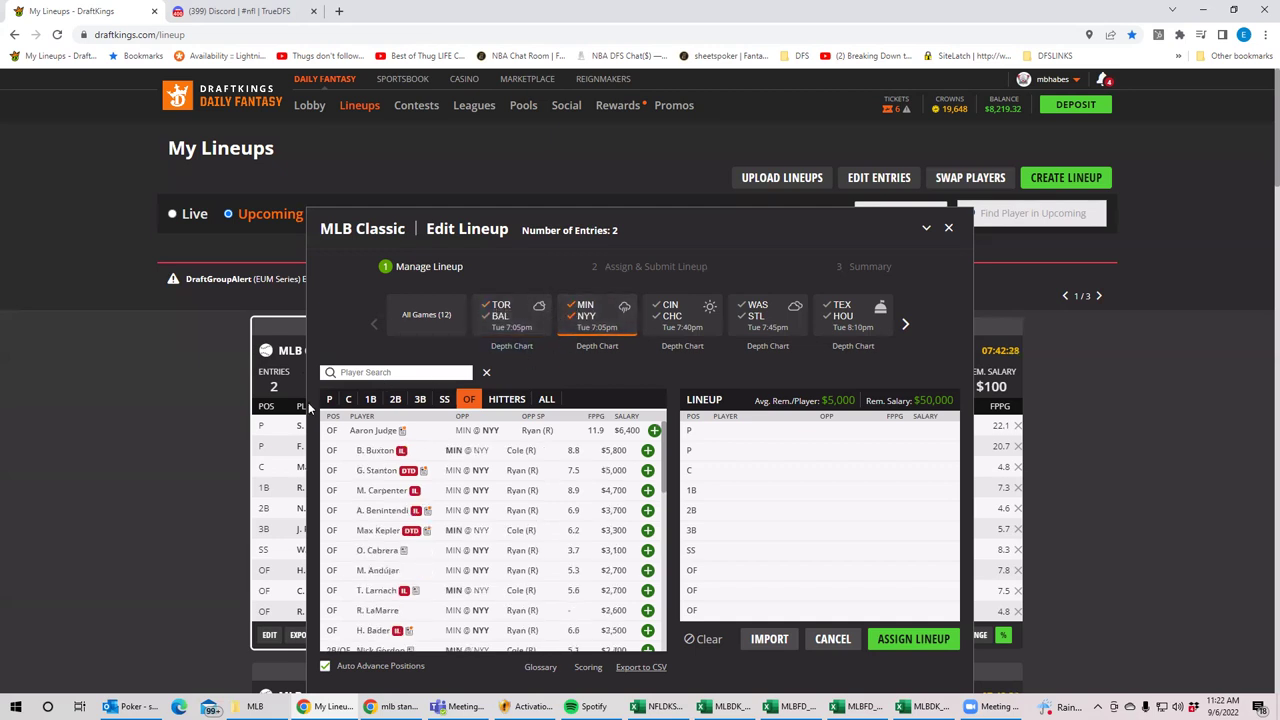
Review the pitchers in the MIN @ NYY, CIN @ CHC and WAS @ STL games one after another.
click(331, 399)
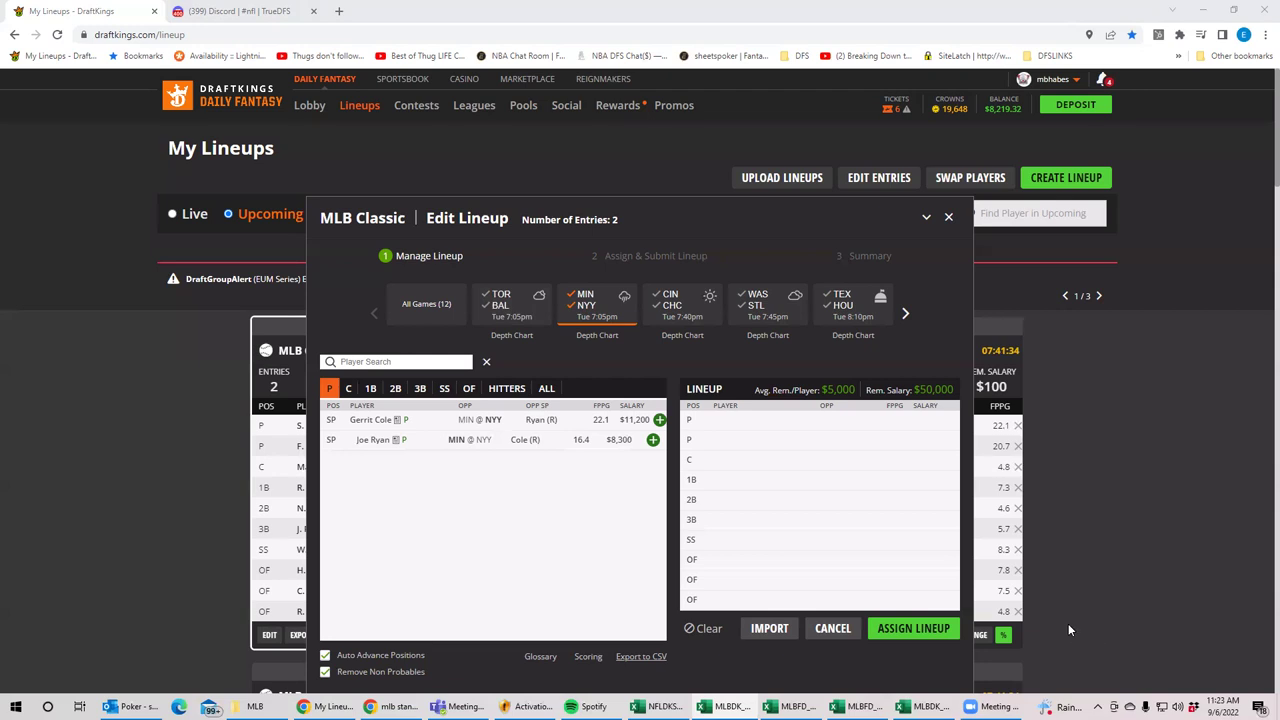
click(586, 306)
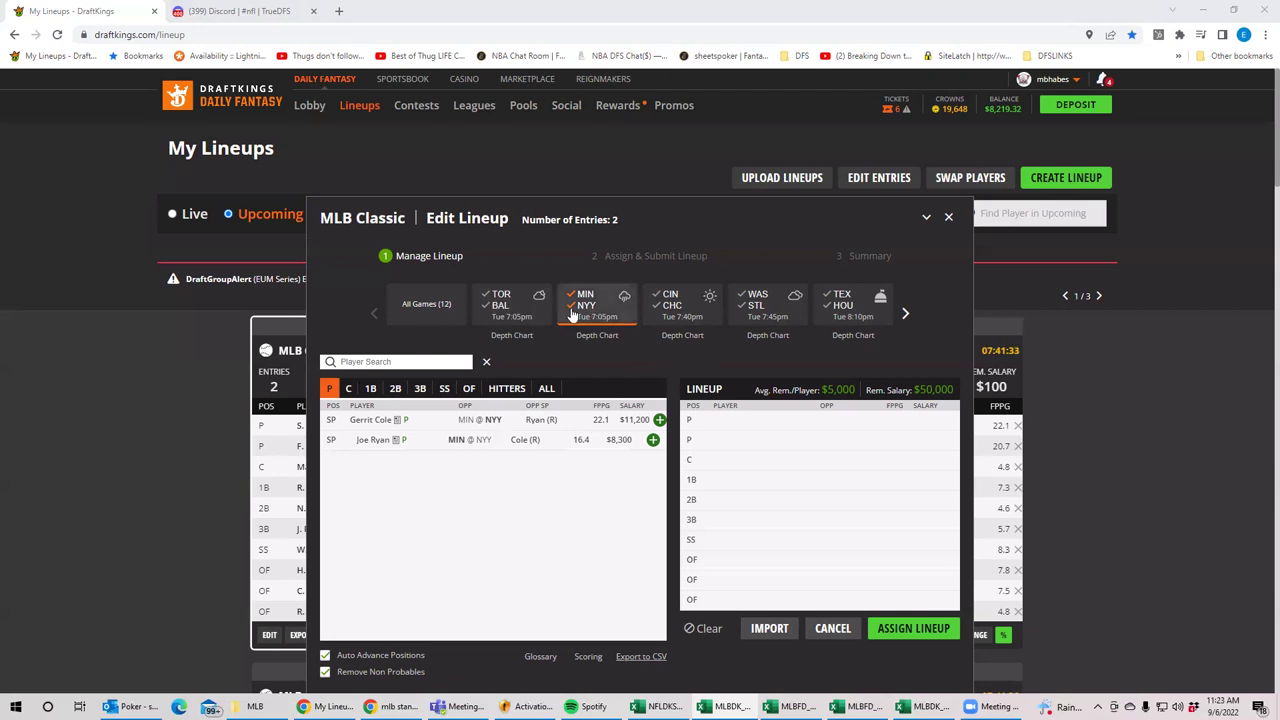
click(672, 300)
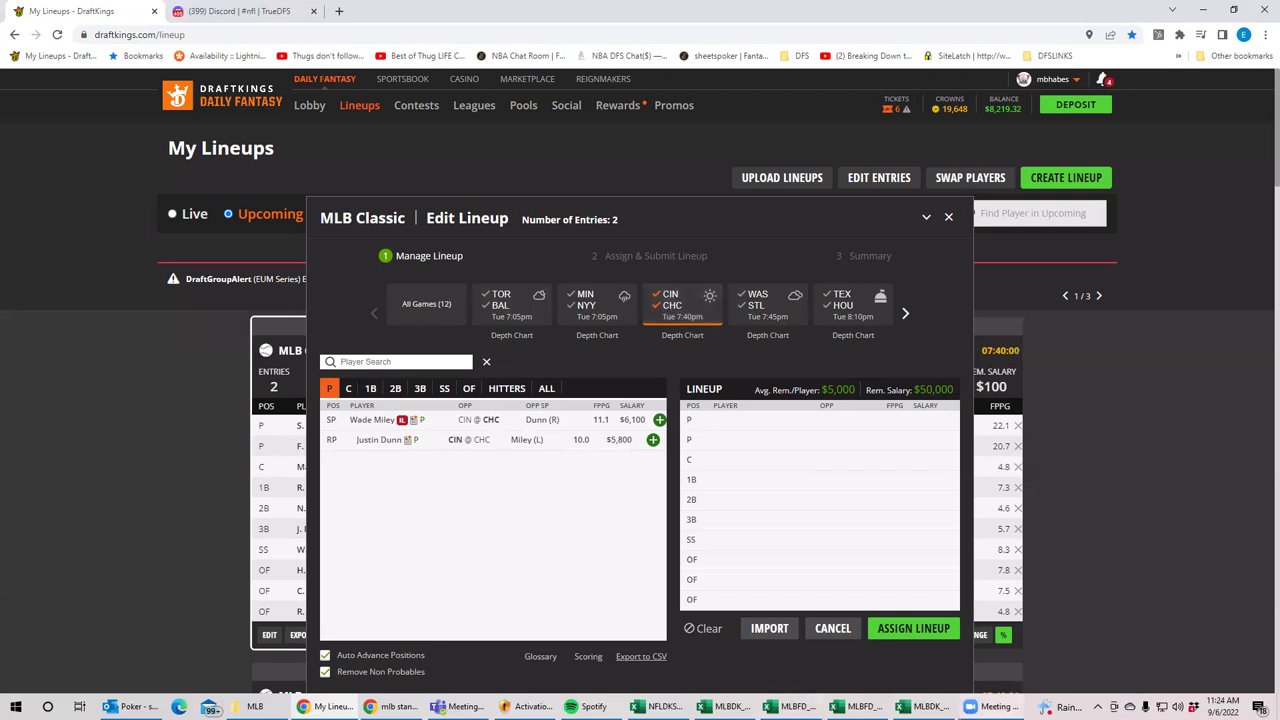
click(668, 305)
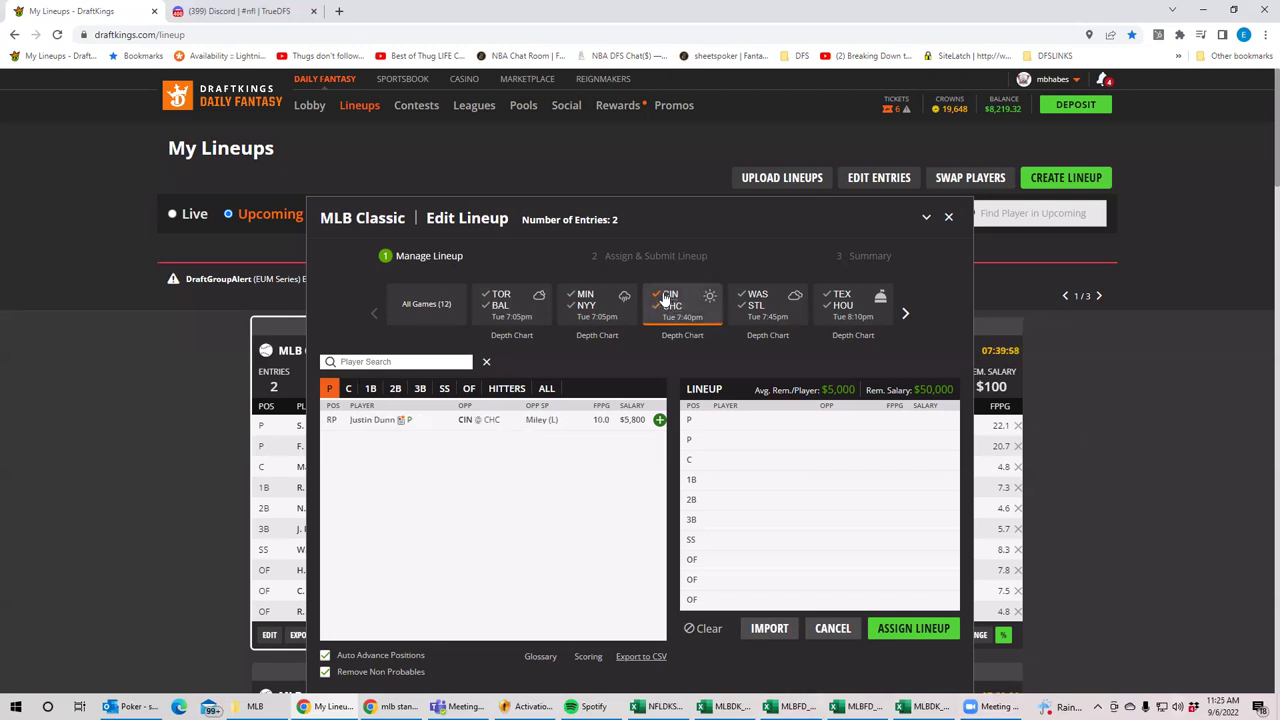
click(755, 305)
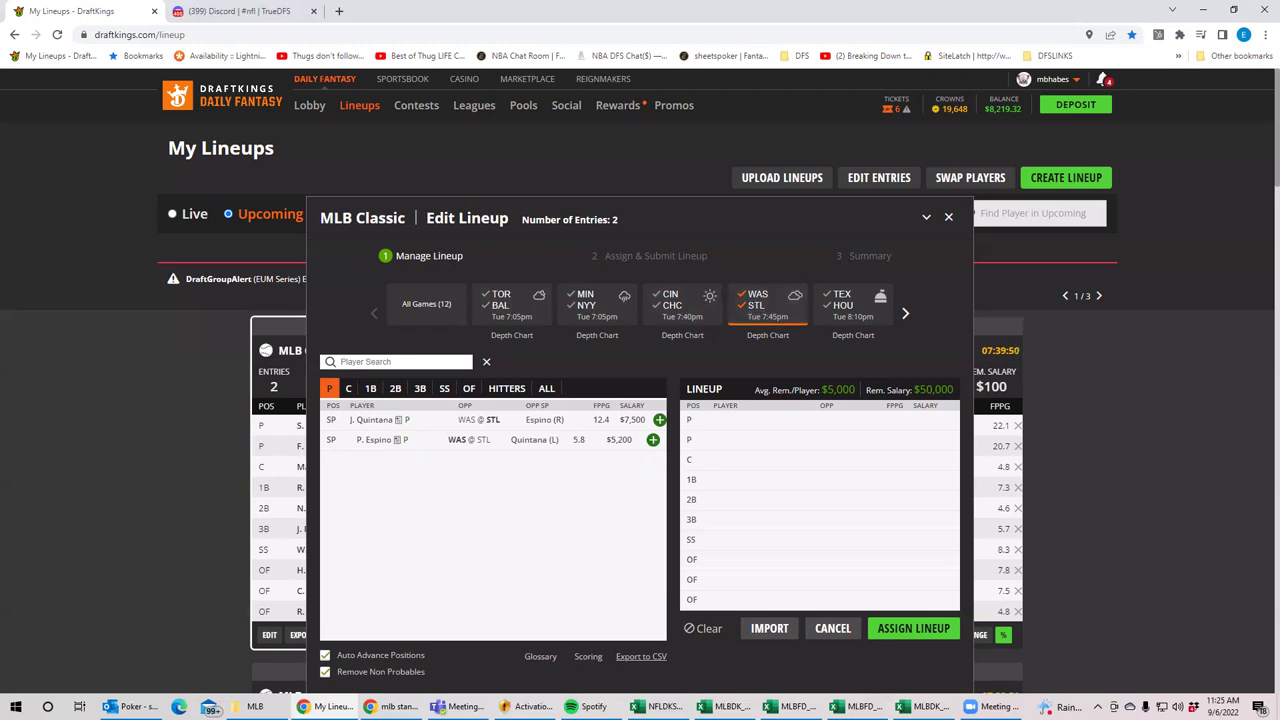
Reset the game filter and list the pitchers of the WAS @ STL game again.
key(alt+Tab)
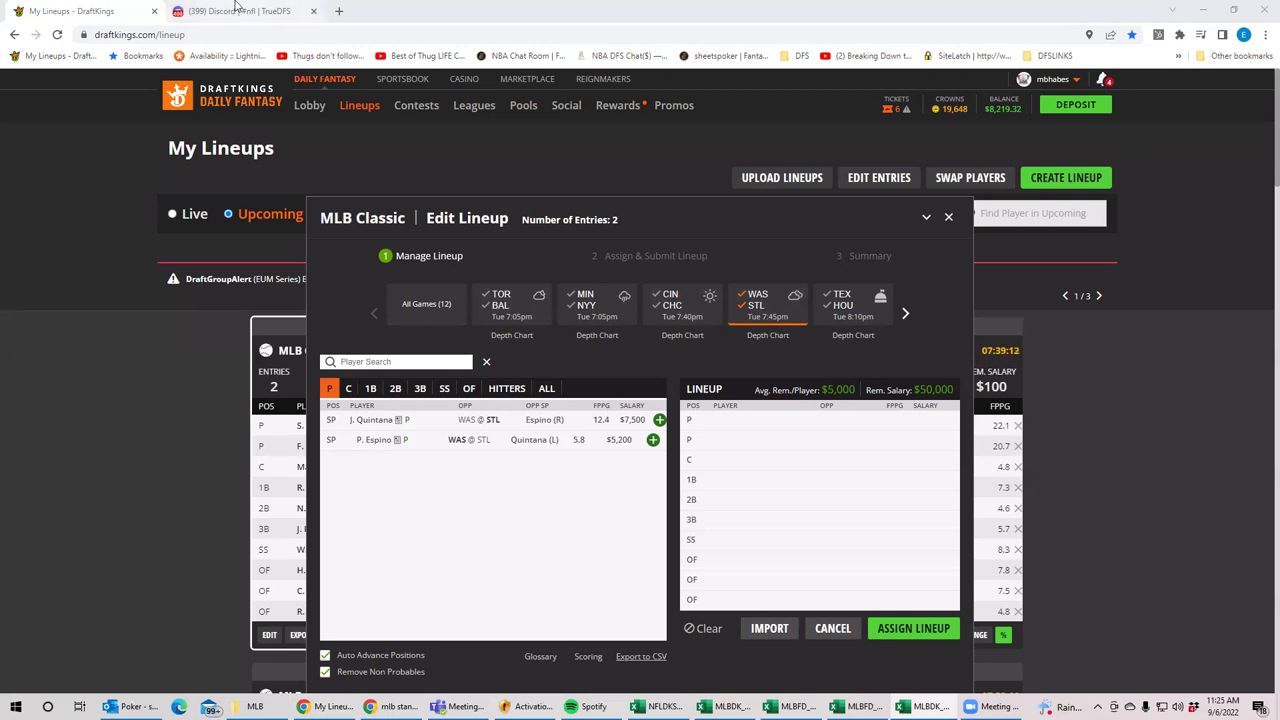
mouse_move(236, 6)
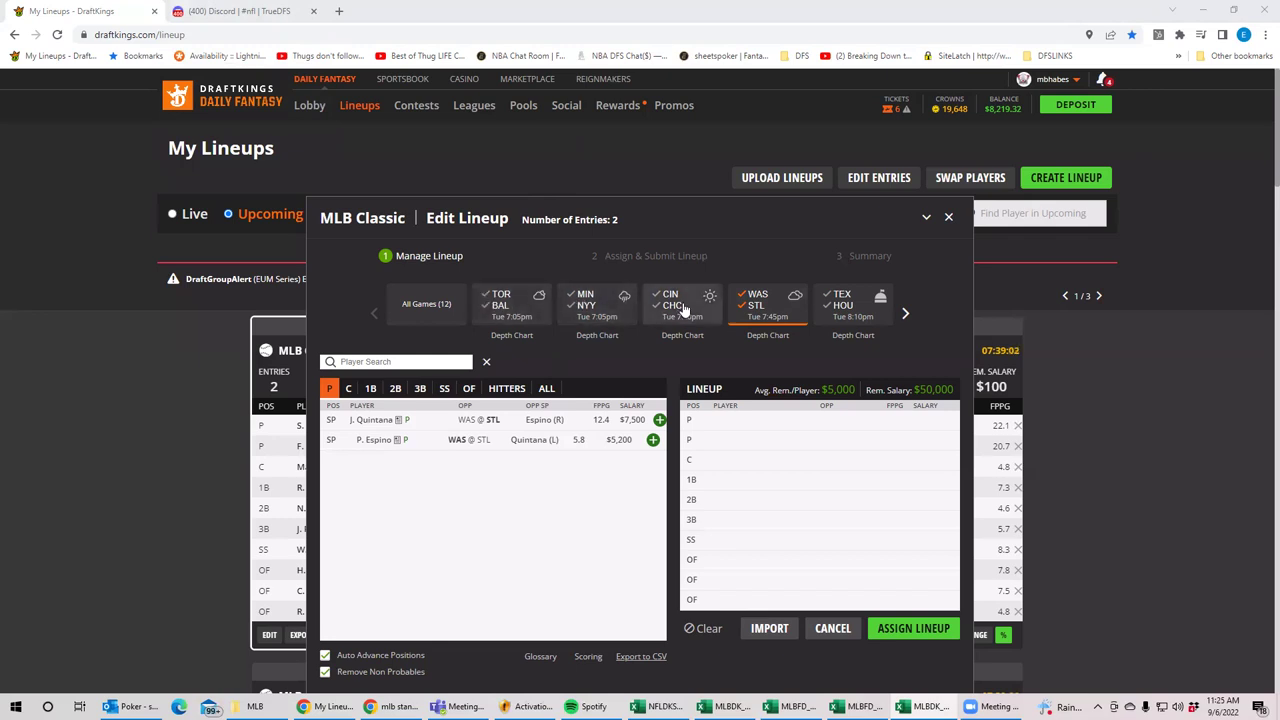
click(750, 305)
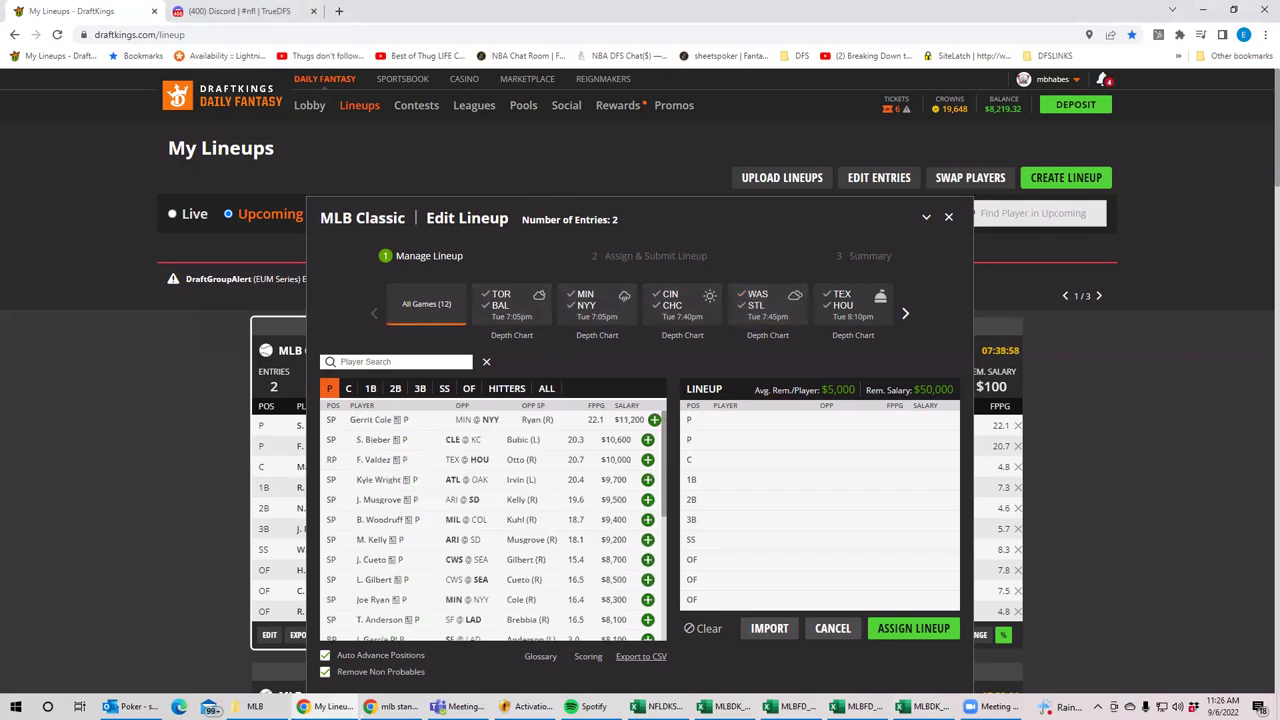
click(725, 706)
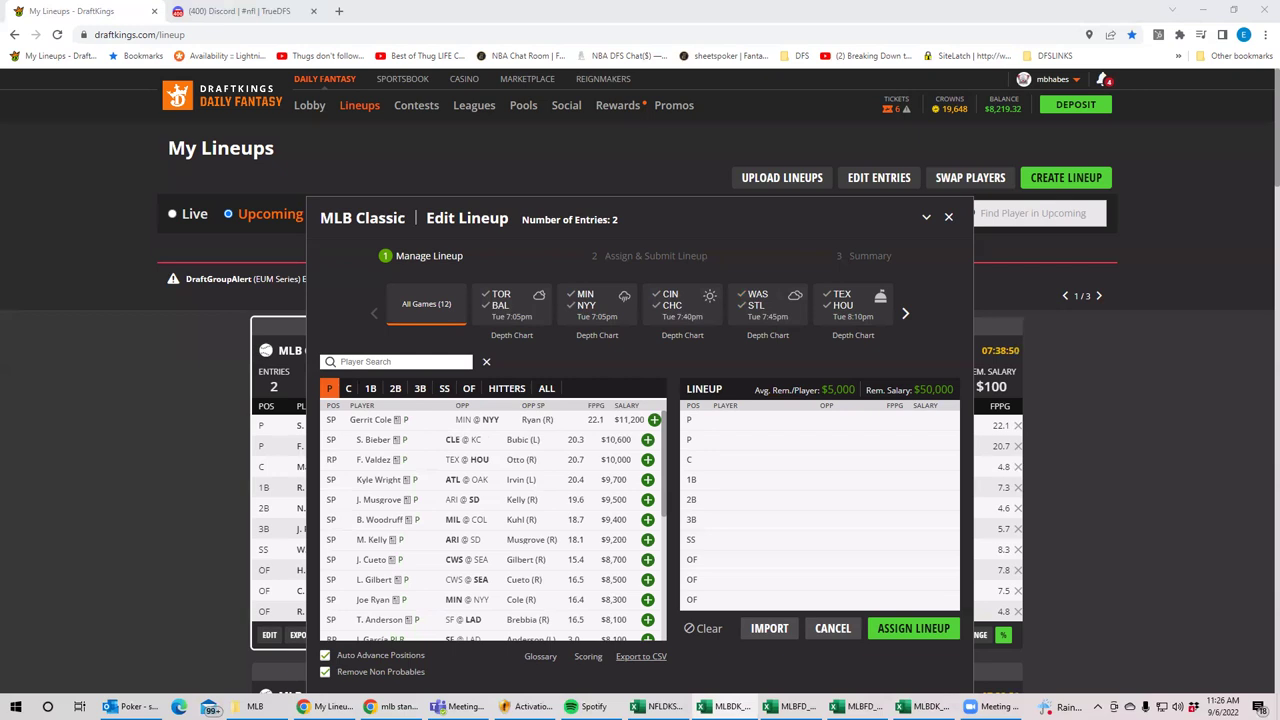
click(750, 314)
click(750, 314)
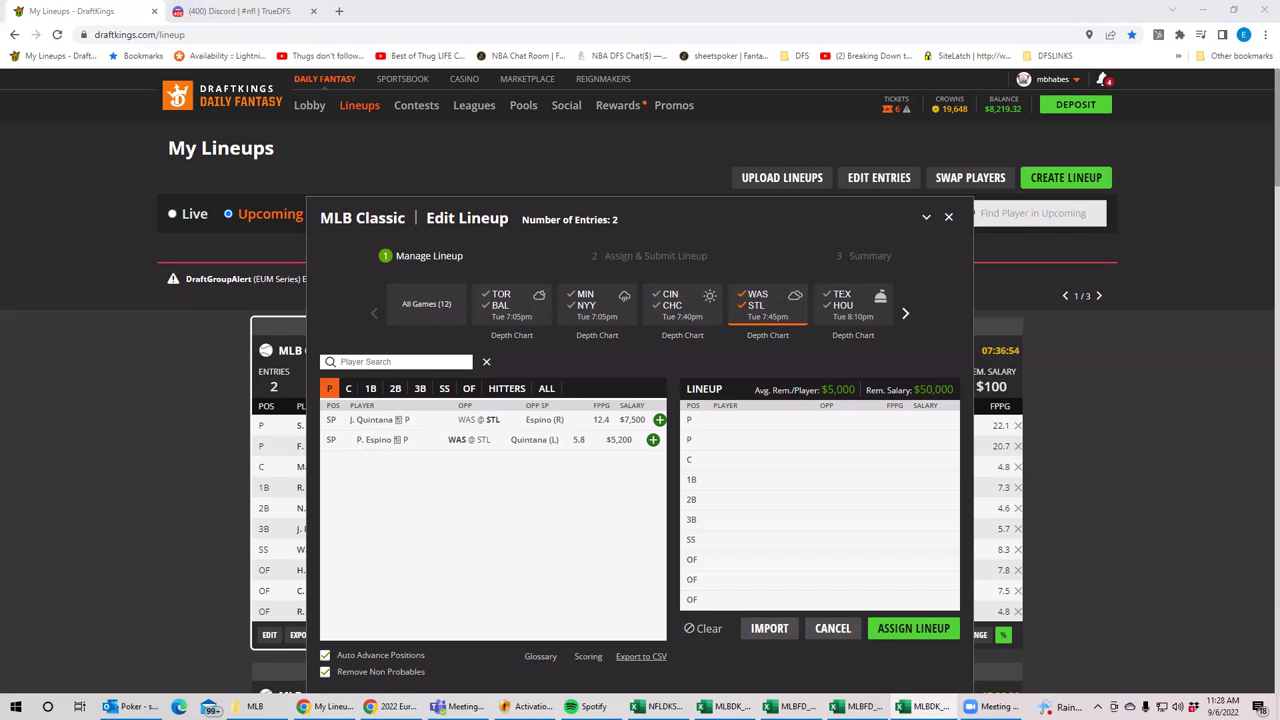
Add St. Louis hitters L. Nootbaar and B. Donovan in the outfield and N. Gorman at second base to the lineup.
click(420, 388)
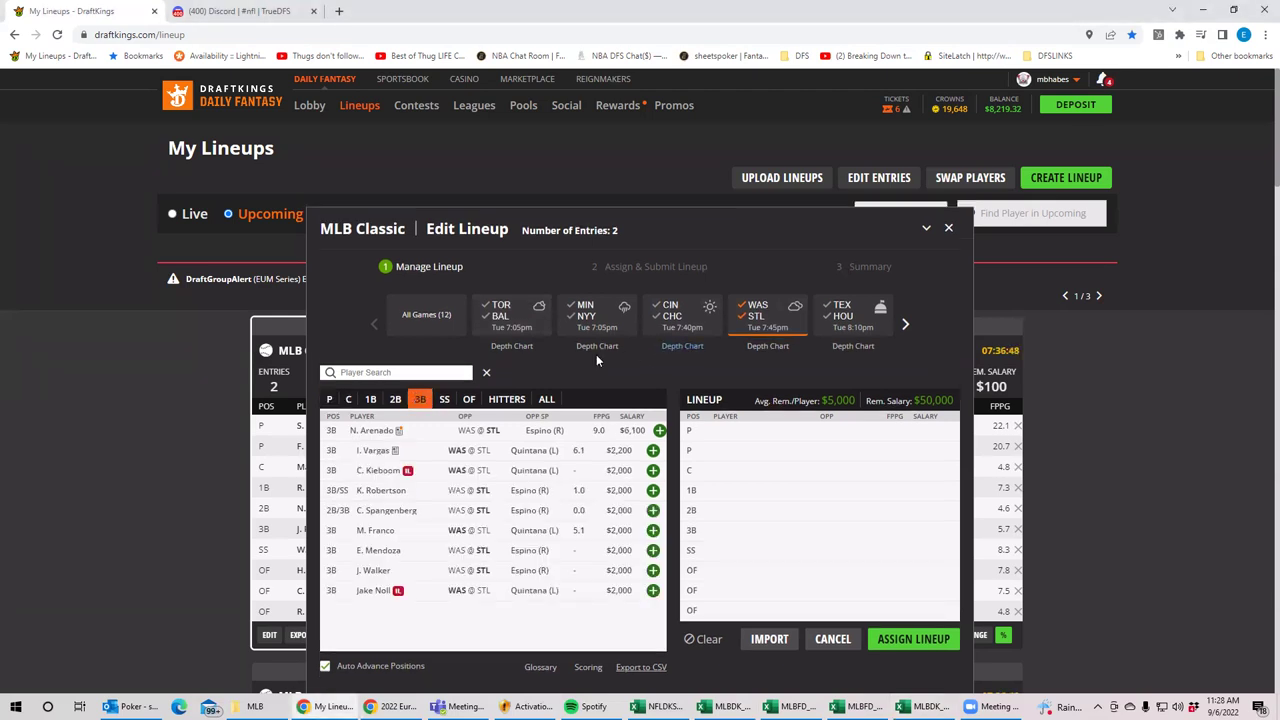
click(469, 399)
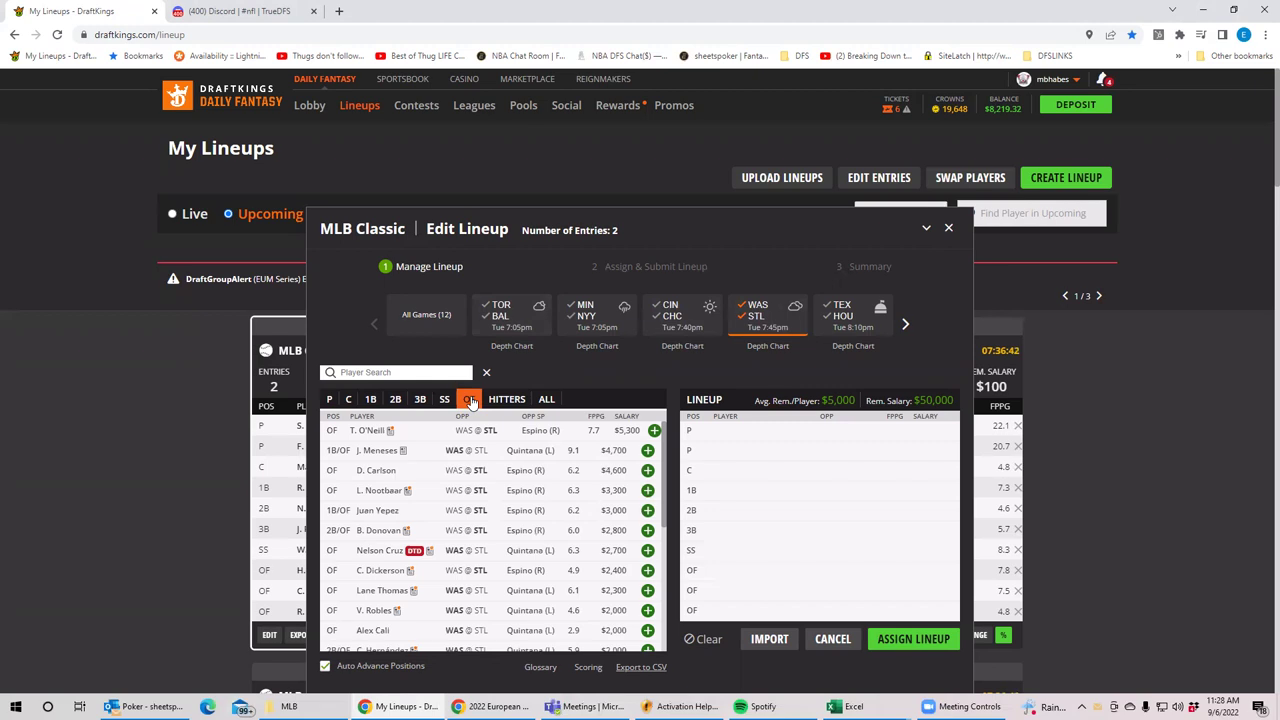
click(648, 491)
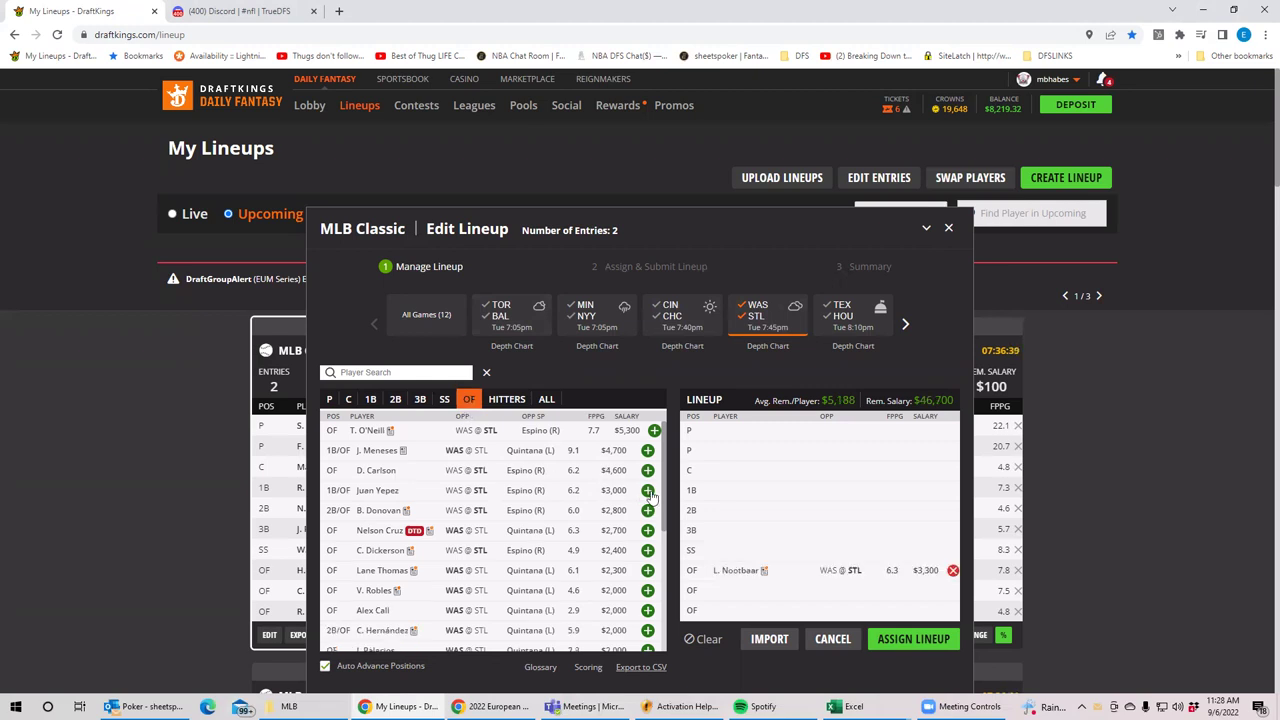
click(398, 400)
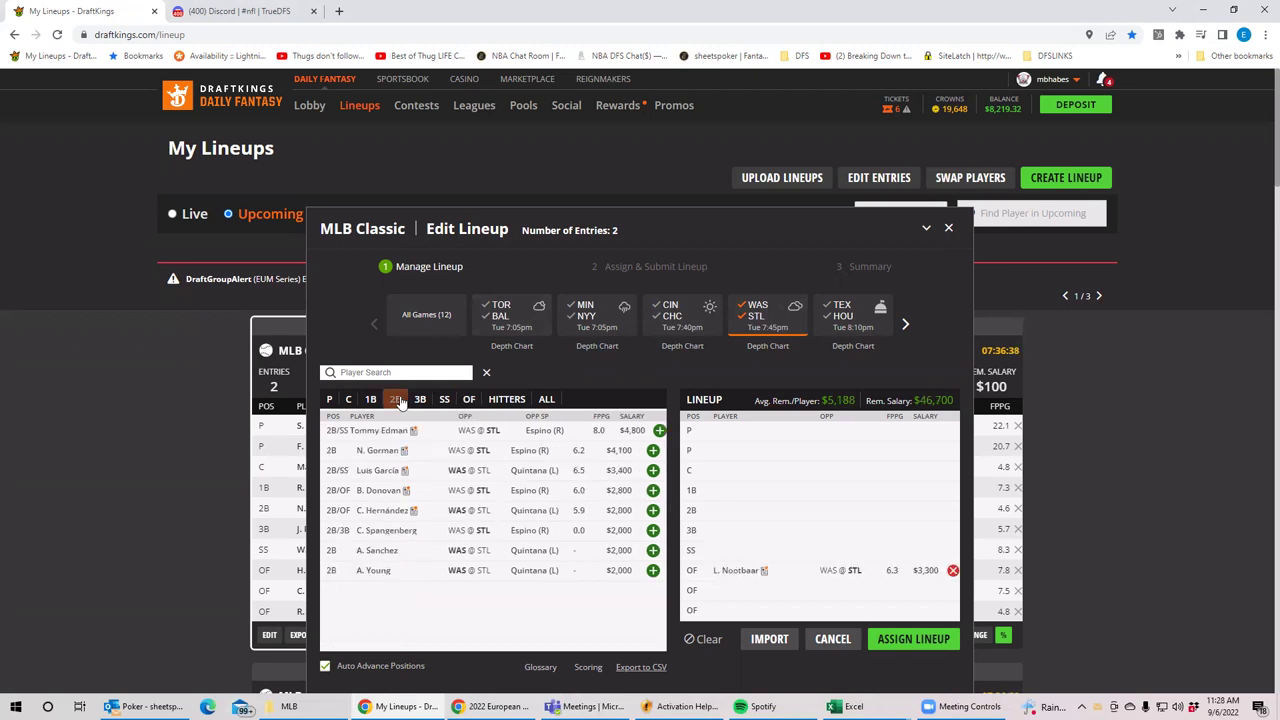
click(653, 453)
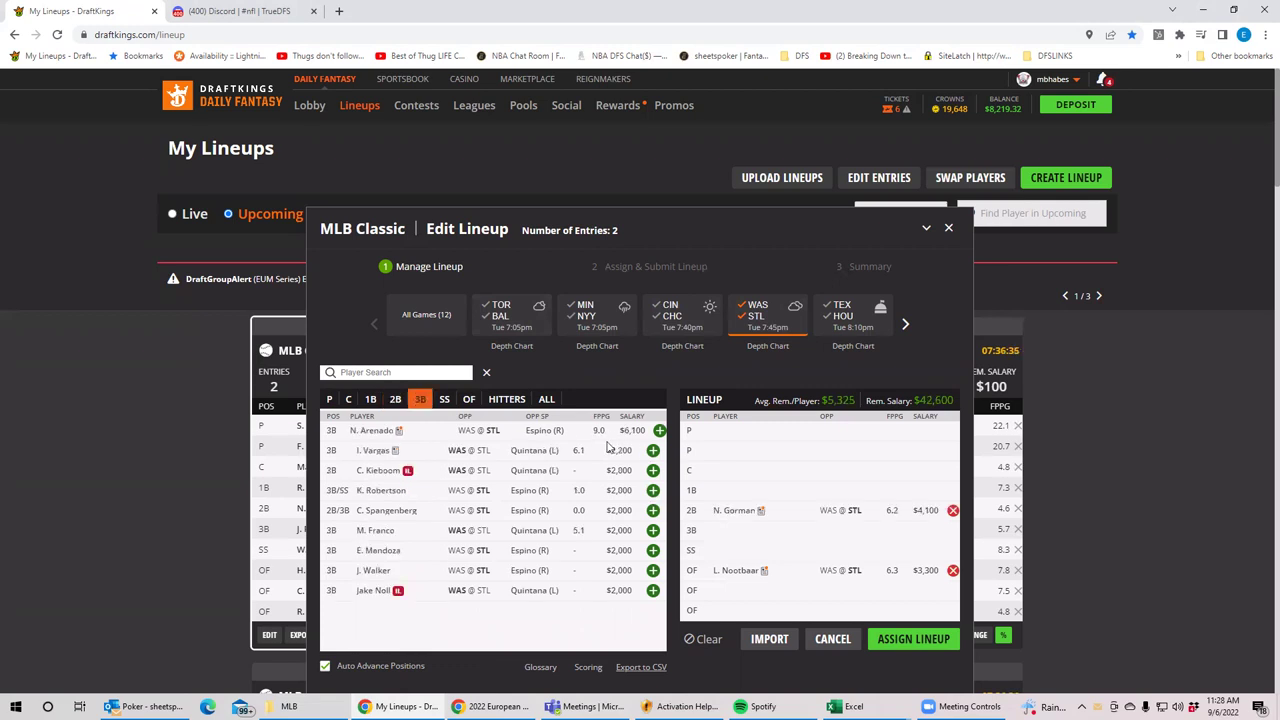
click(396, 400)
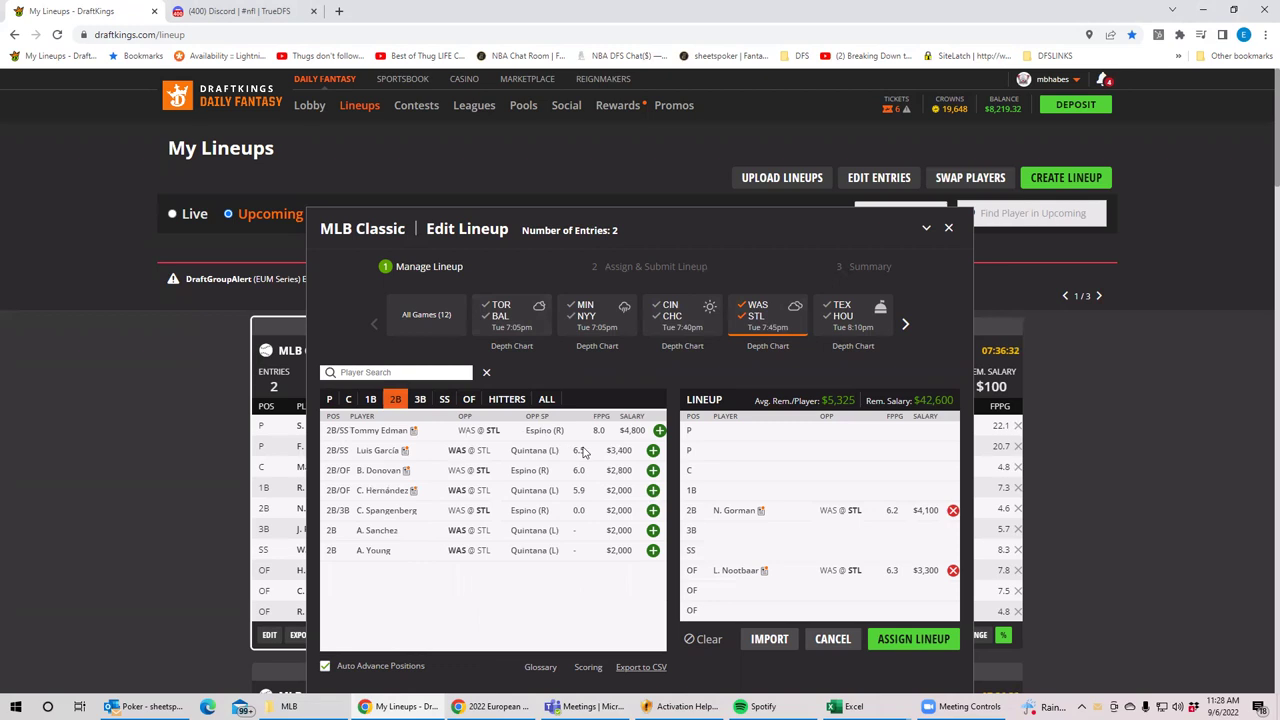
click(653, 471)
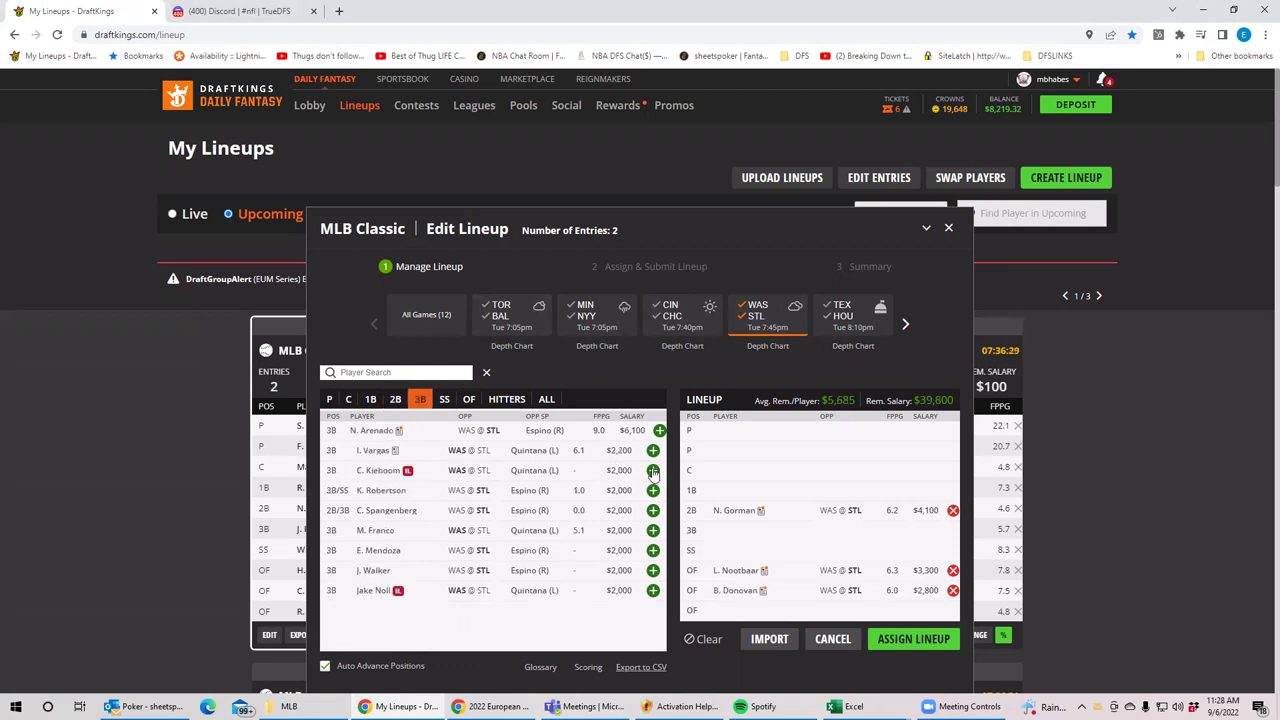
Compare the third basemen of Washington and St. Louis separately, and return to all games.
click(747, 317)
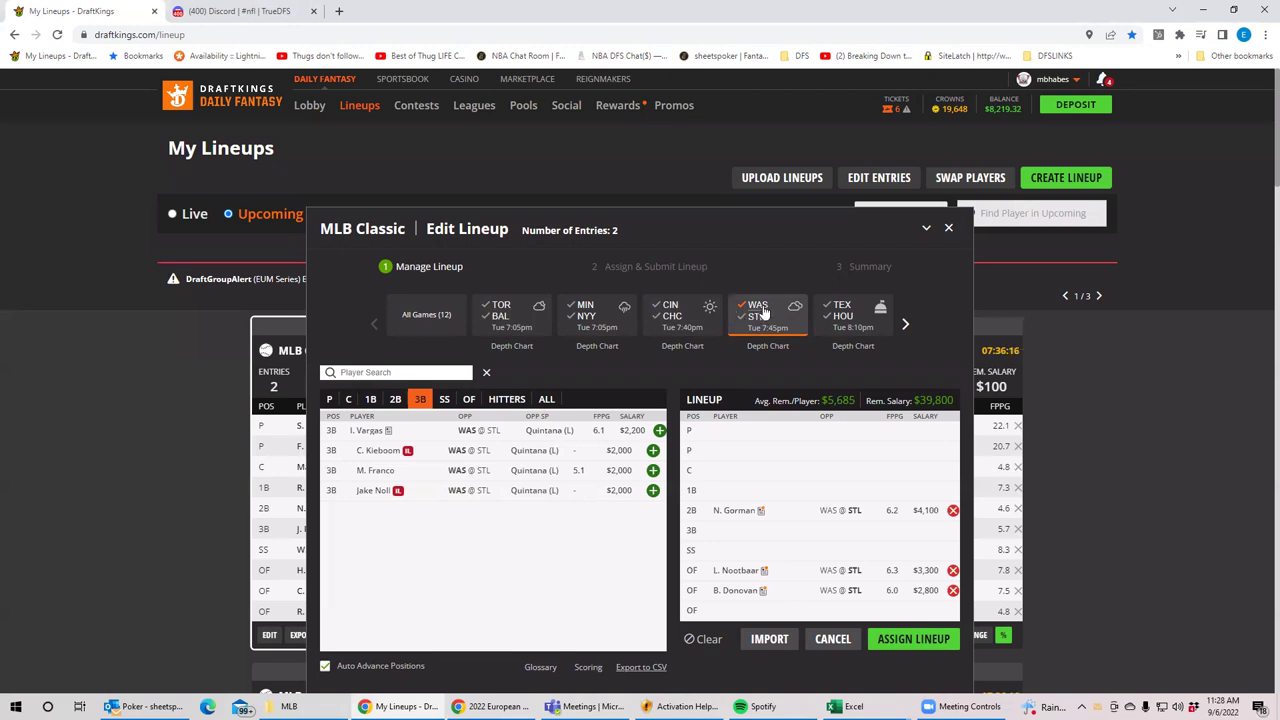
click(758, 311)
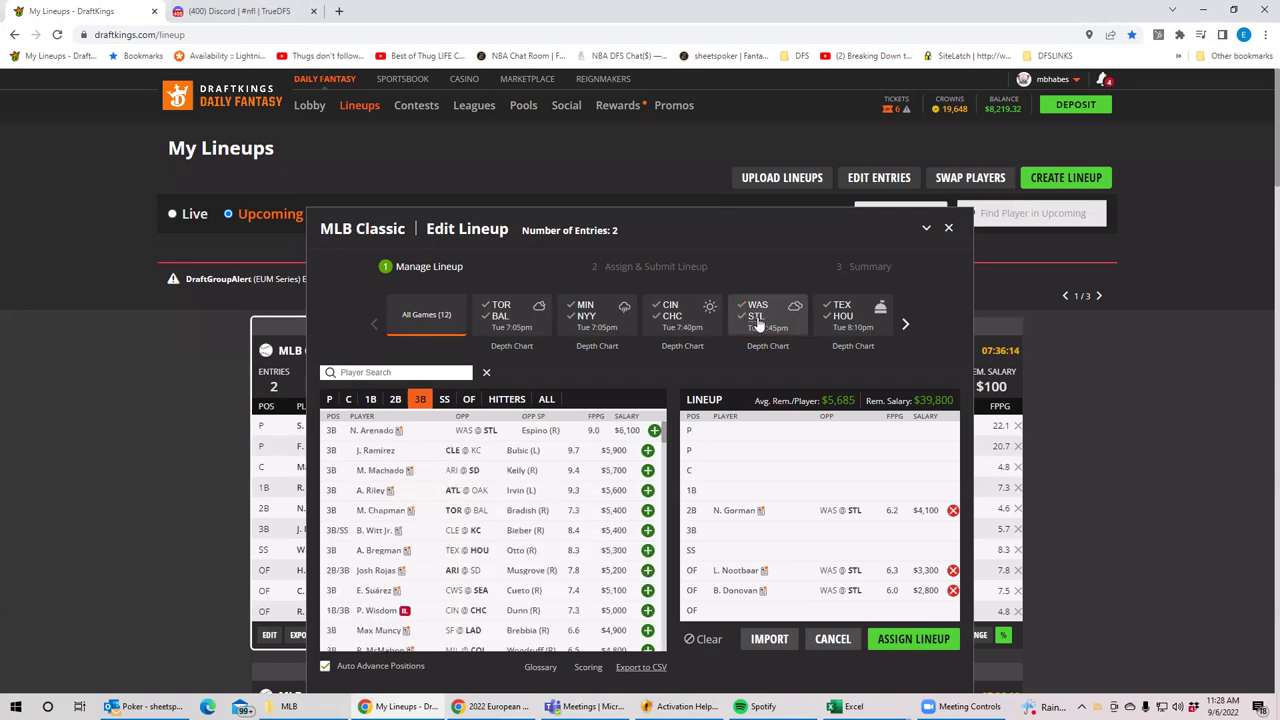
click(757, 318)
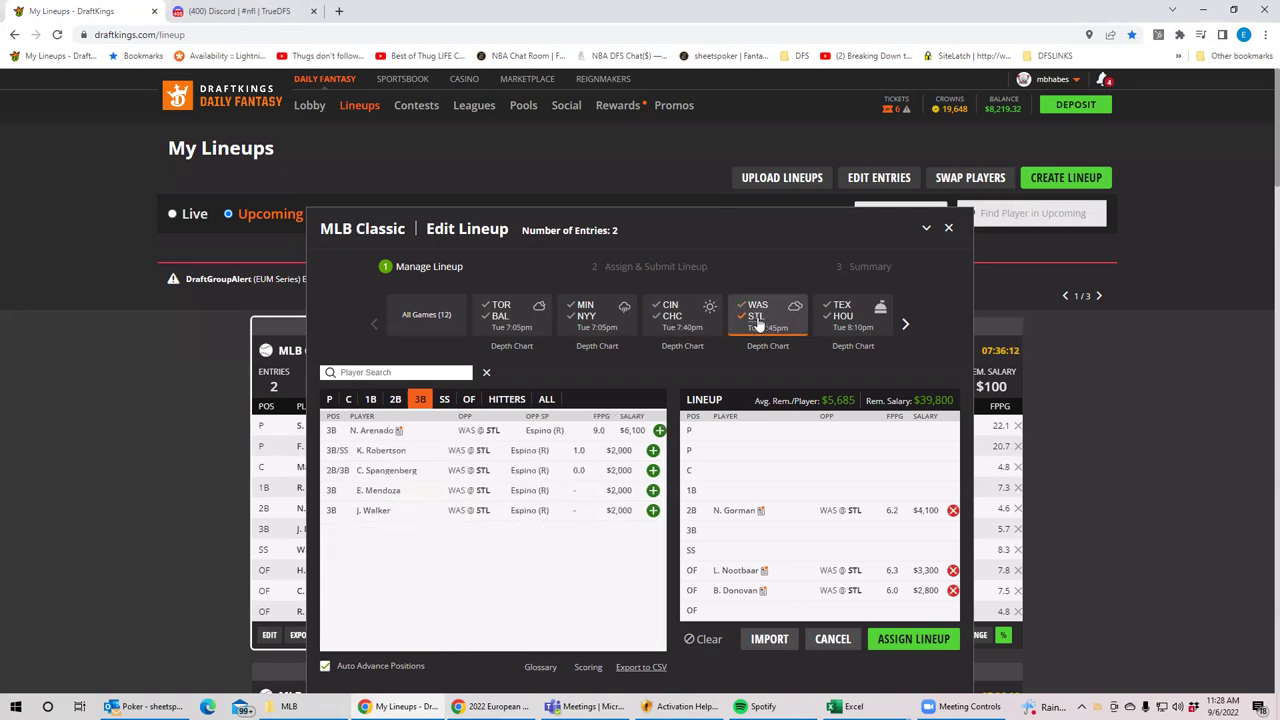
click(757, 318)
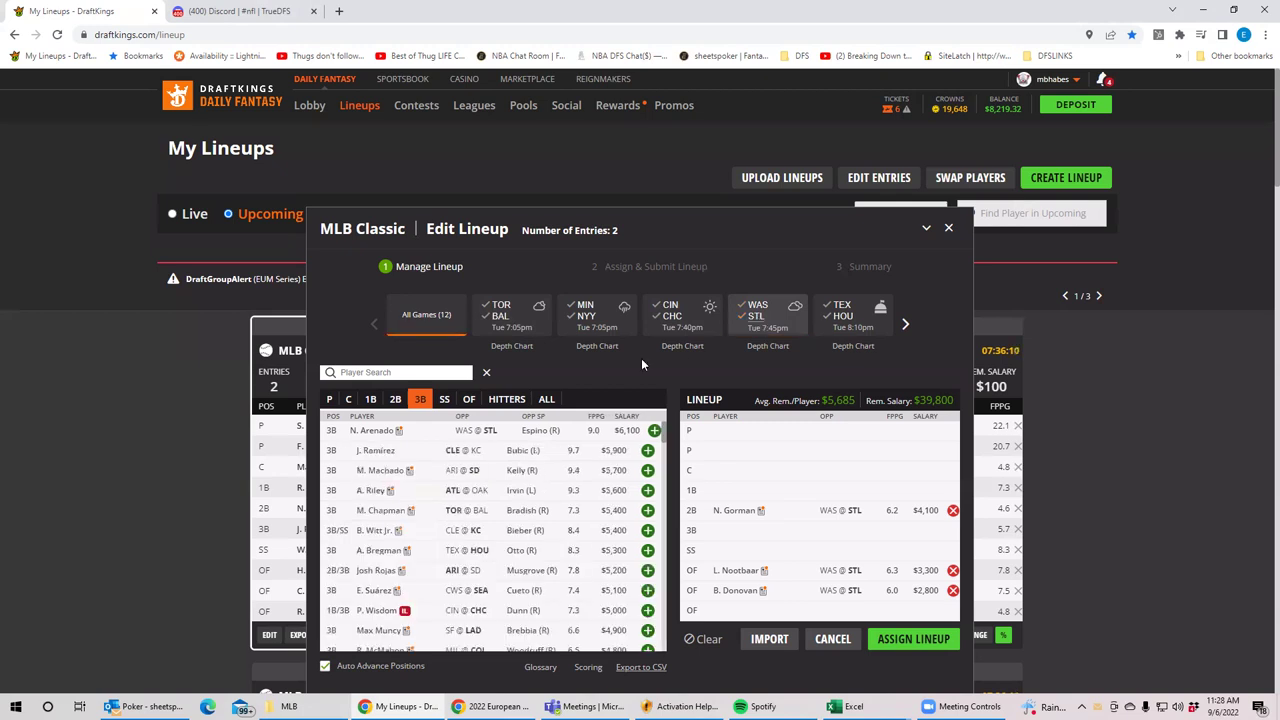
Review the outfielders and the pitchers in the TEX @ HOU game.
click(328, 399)
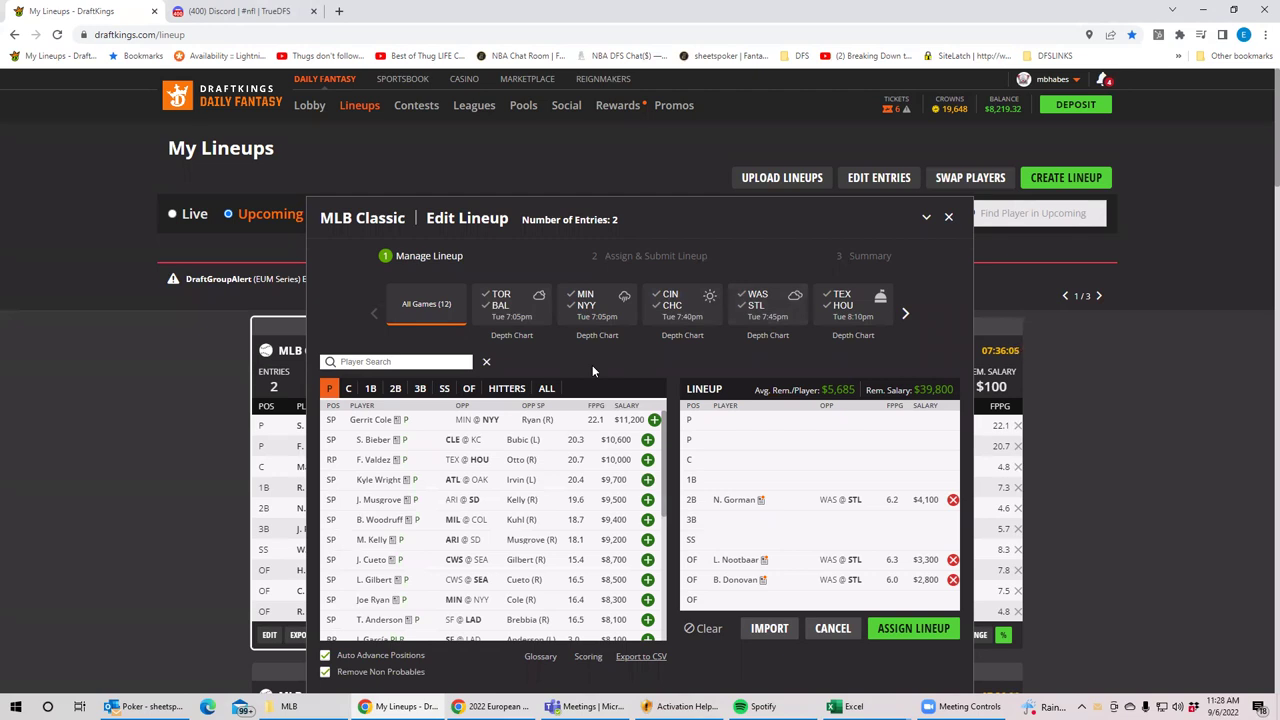
click(845, 305)
click(843, 297)
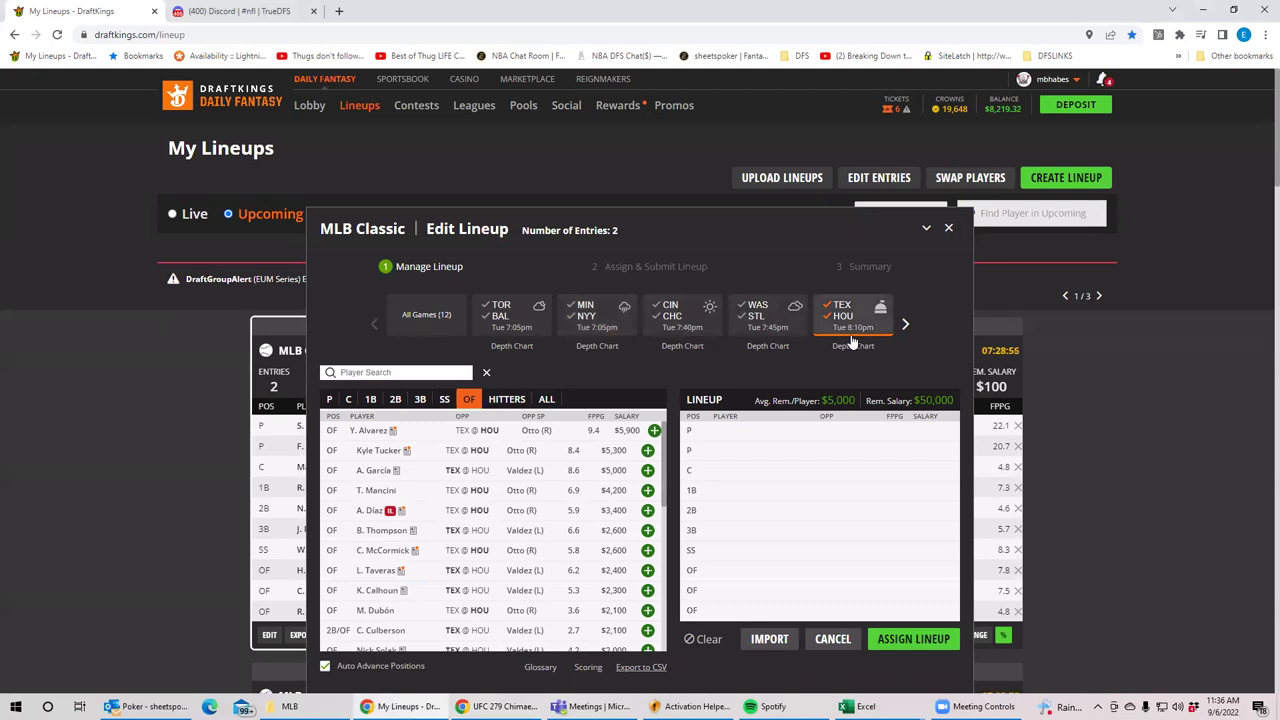
click(329, 399)
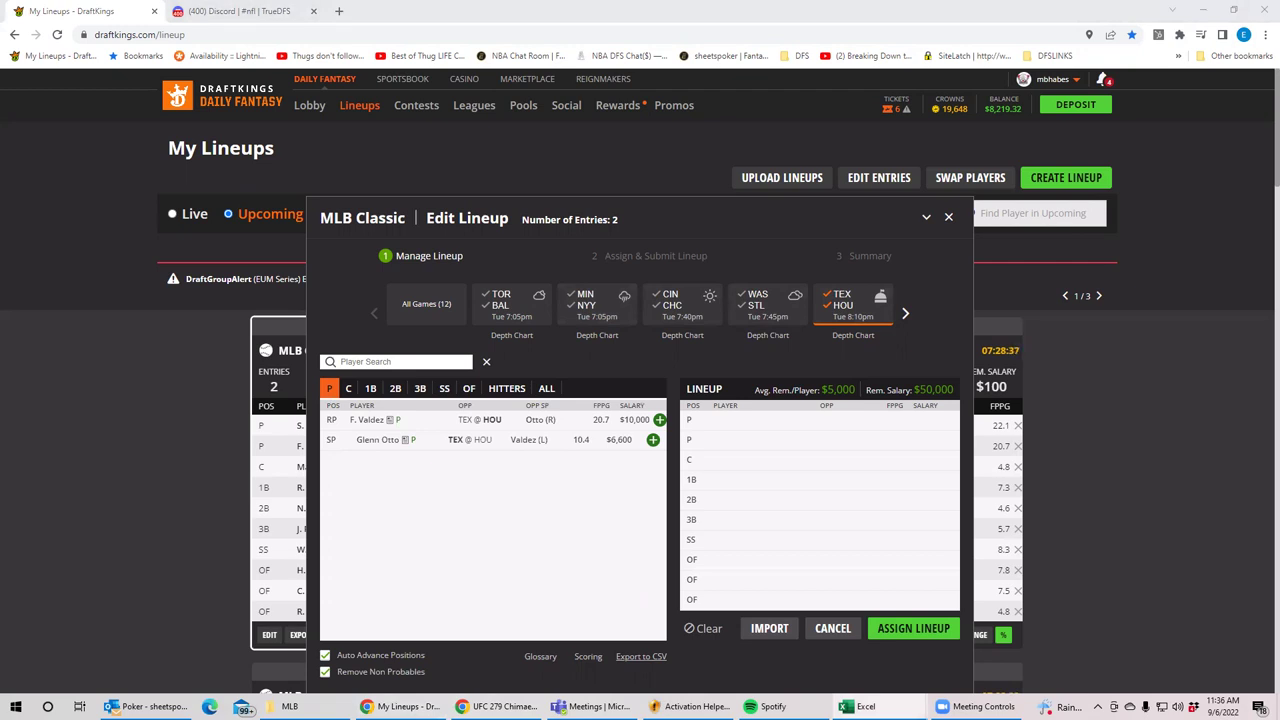
Examine pitcher F. Valdez's game log in the TEX @ HOU game, and return to all games.
click(362, 421)
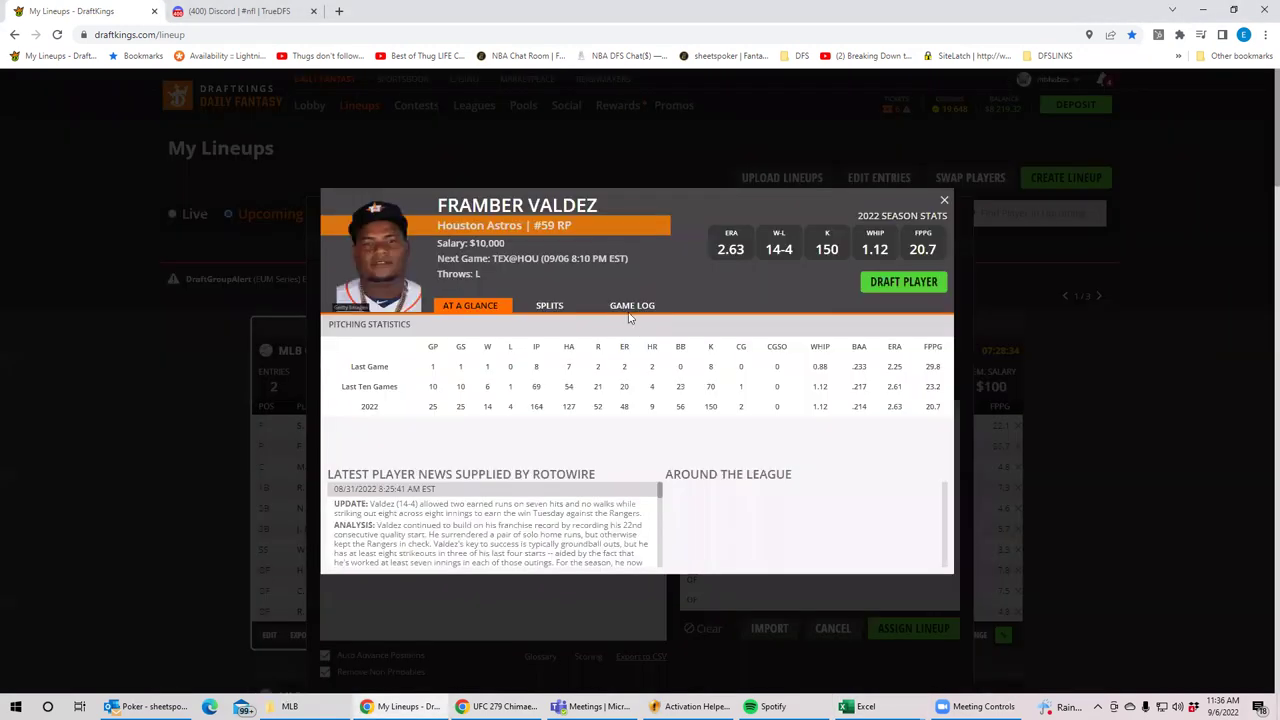
click(628, 306)
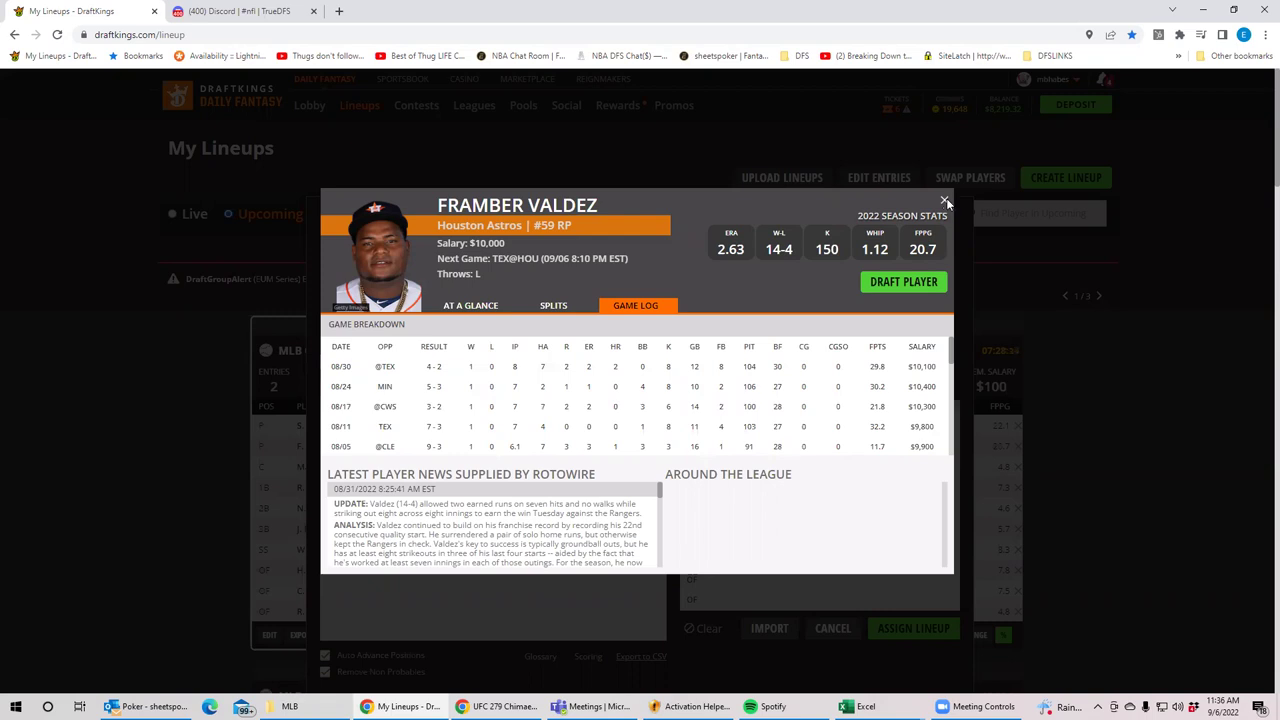
click(945, 202)
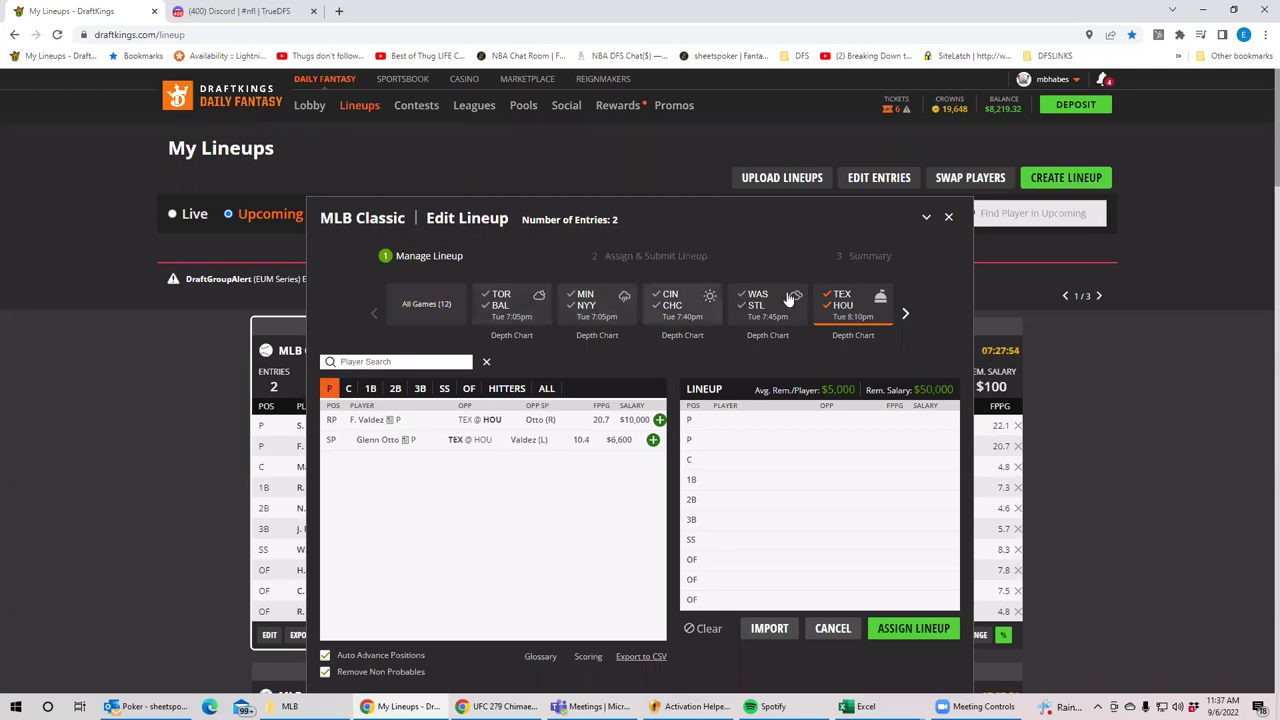
click(843, 298)
click(843, 298)
Limit the pitcher list to Texas, examine Glenn Otto's game log, and return to all games.
click(907, 315)
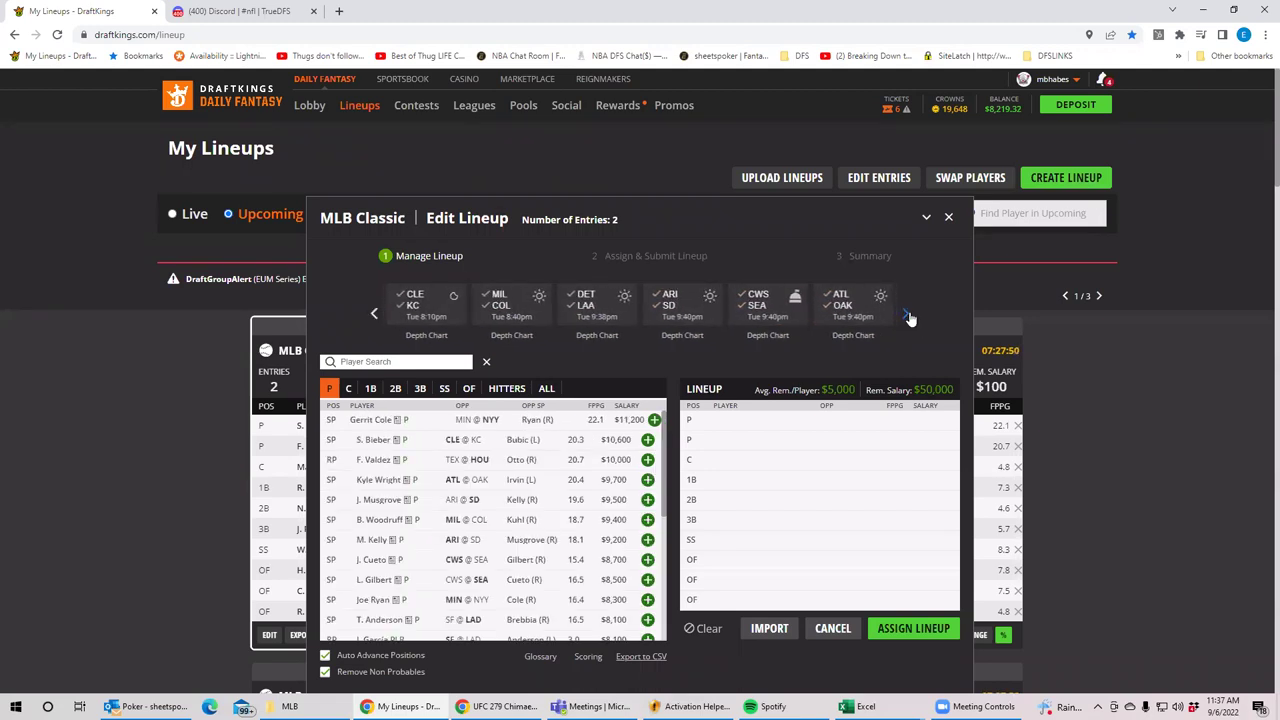
click(374, 313)
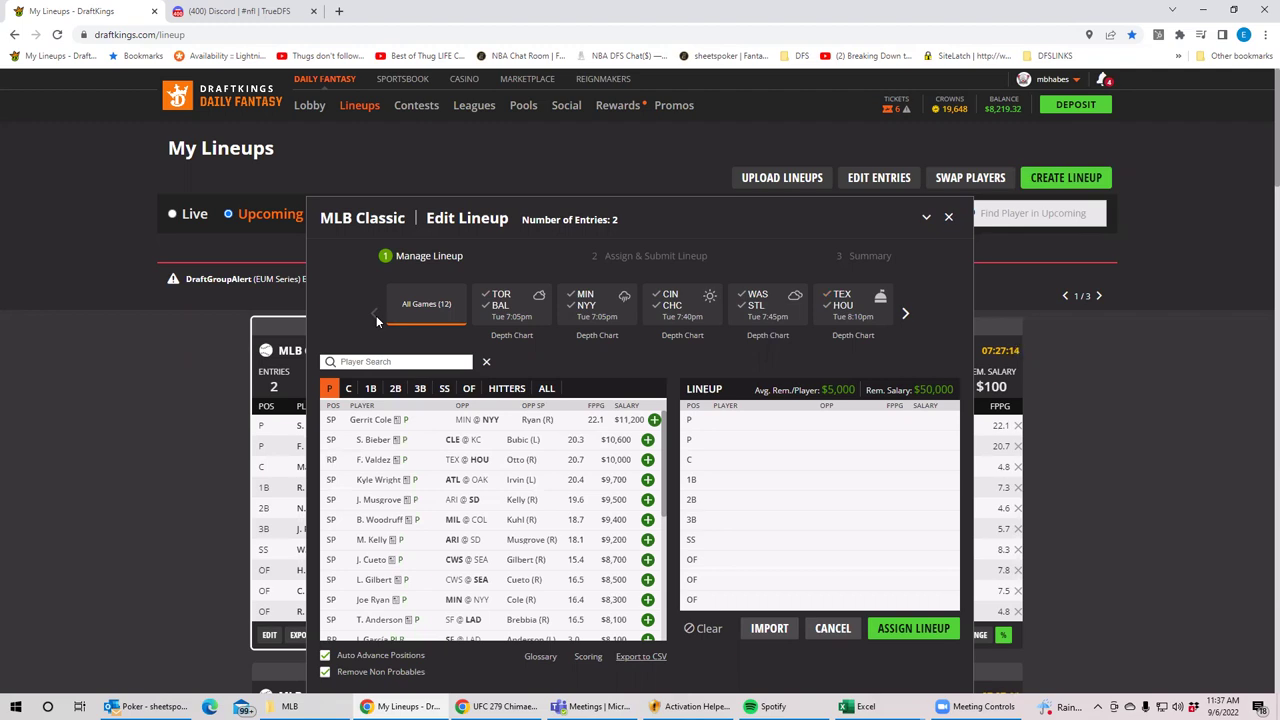
click(841, 300)
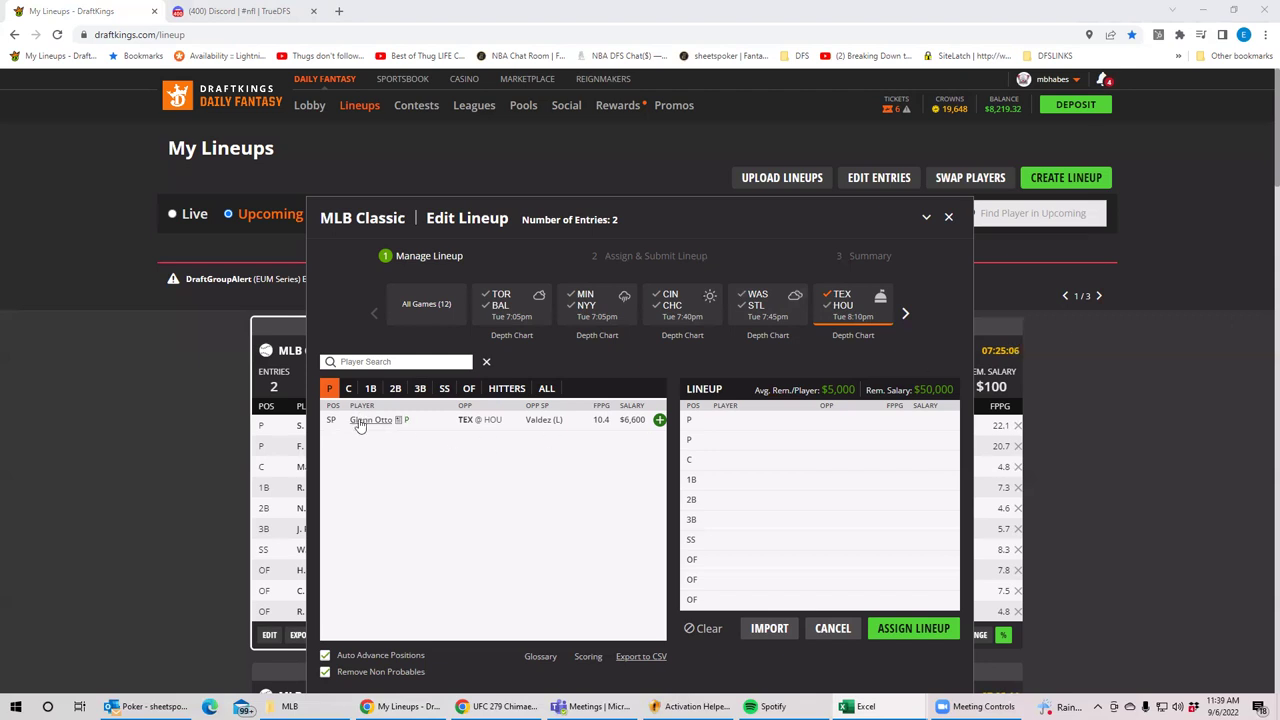
click(625, 310)
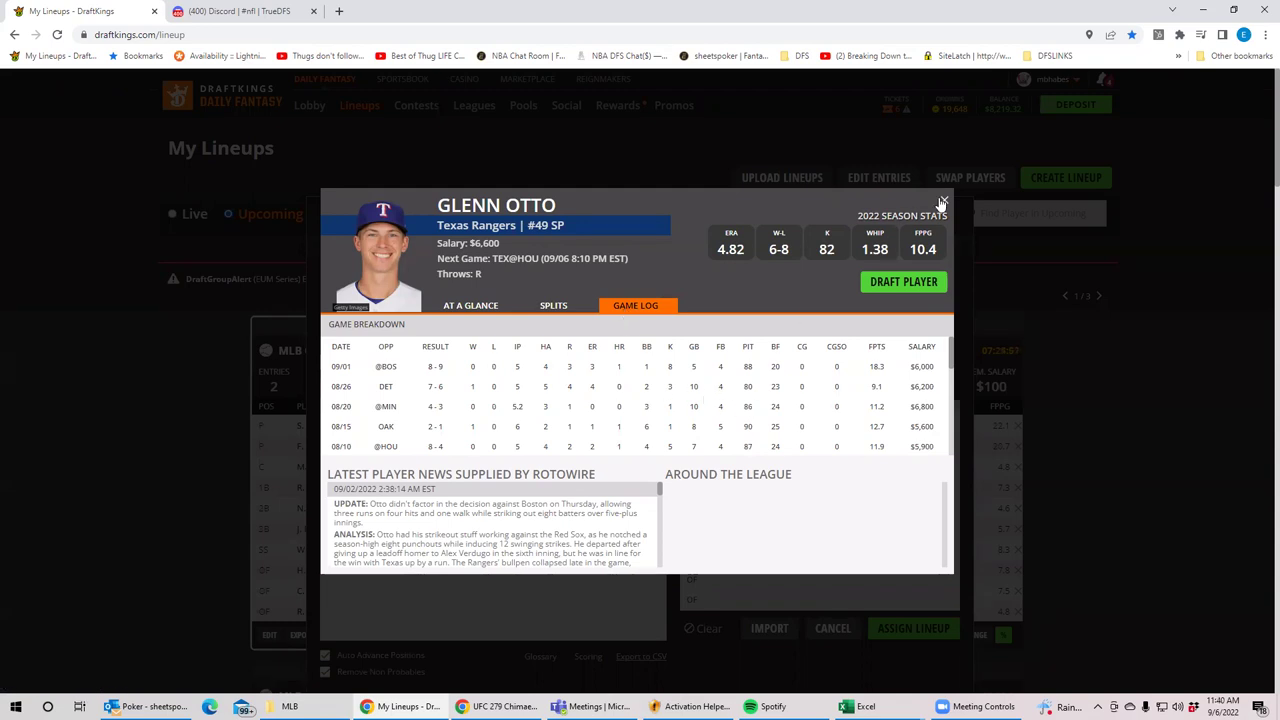
key(Escape)
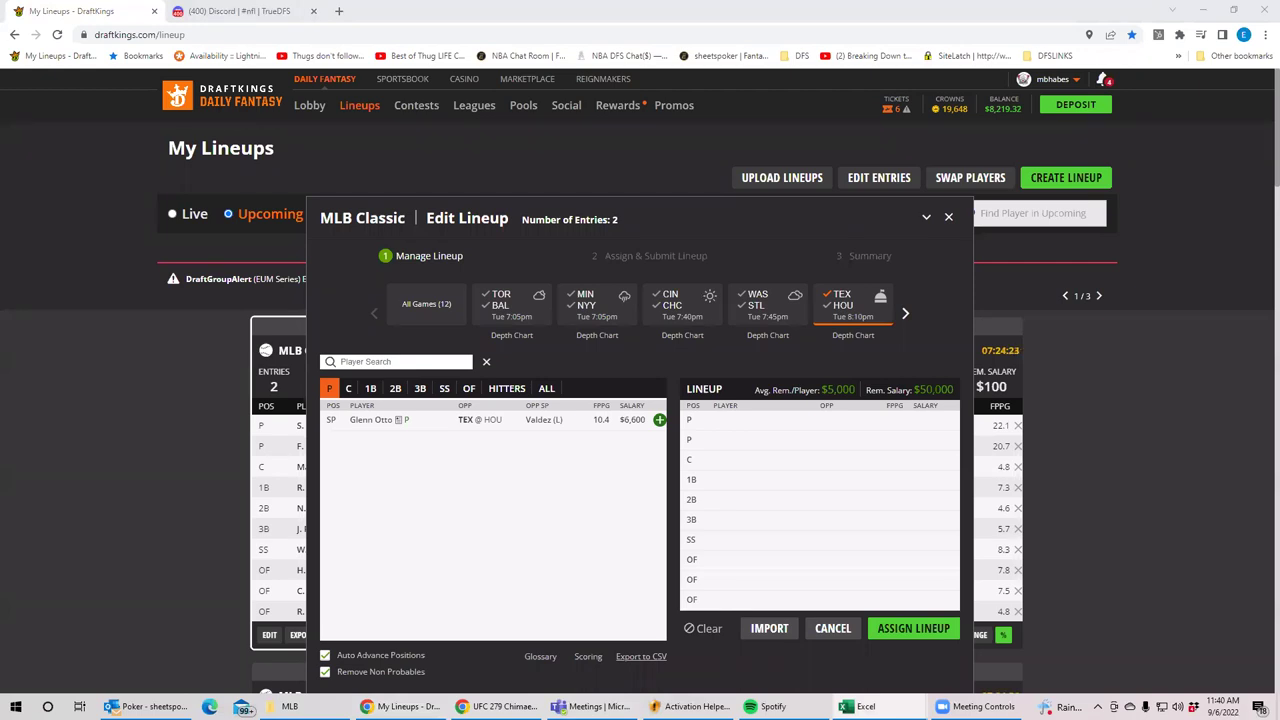
click(853, 303)
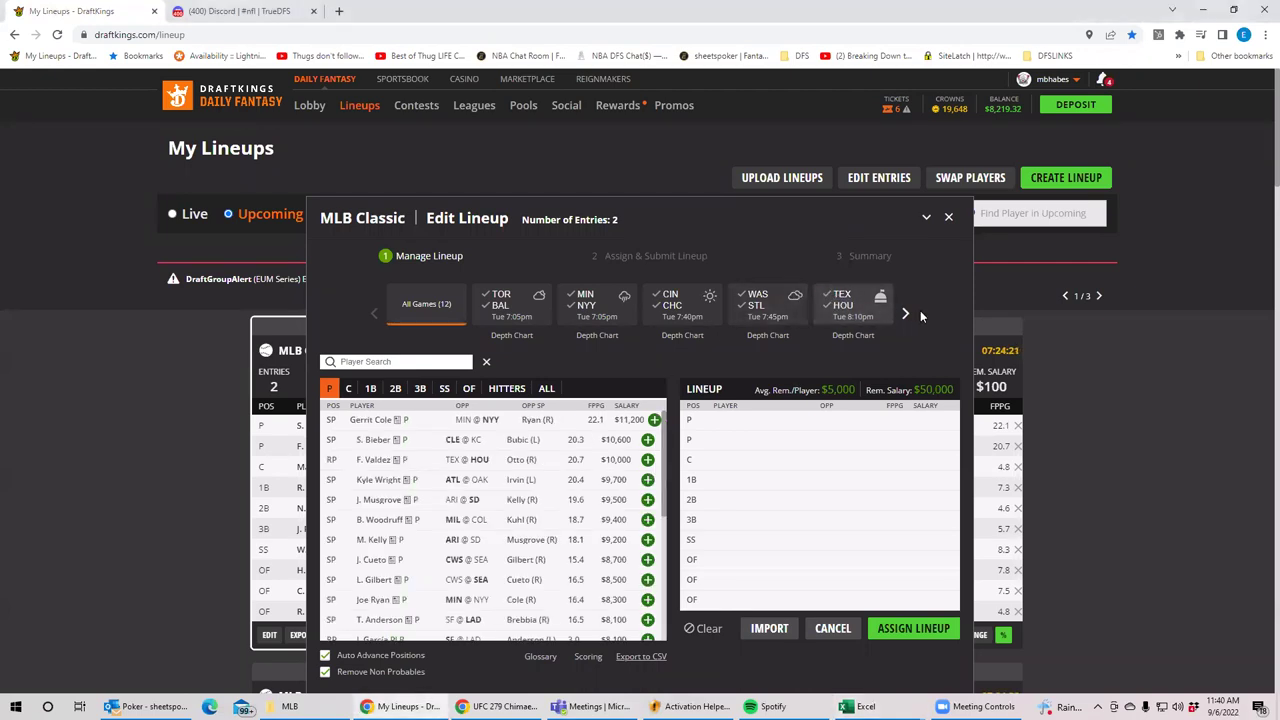
List the pitchers of the CLE @ KC game, examine S. Bieber's game log, and clear the game filter.
click(905, 314)
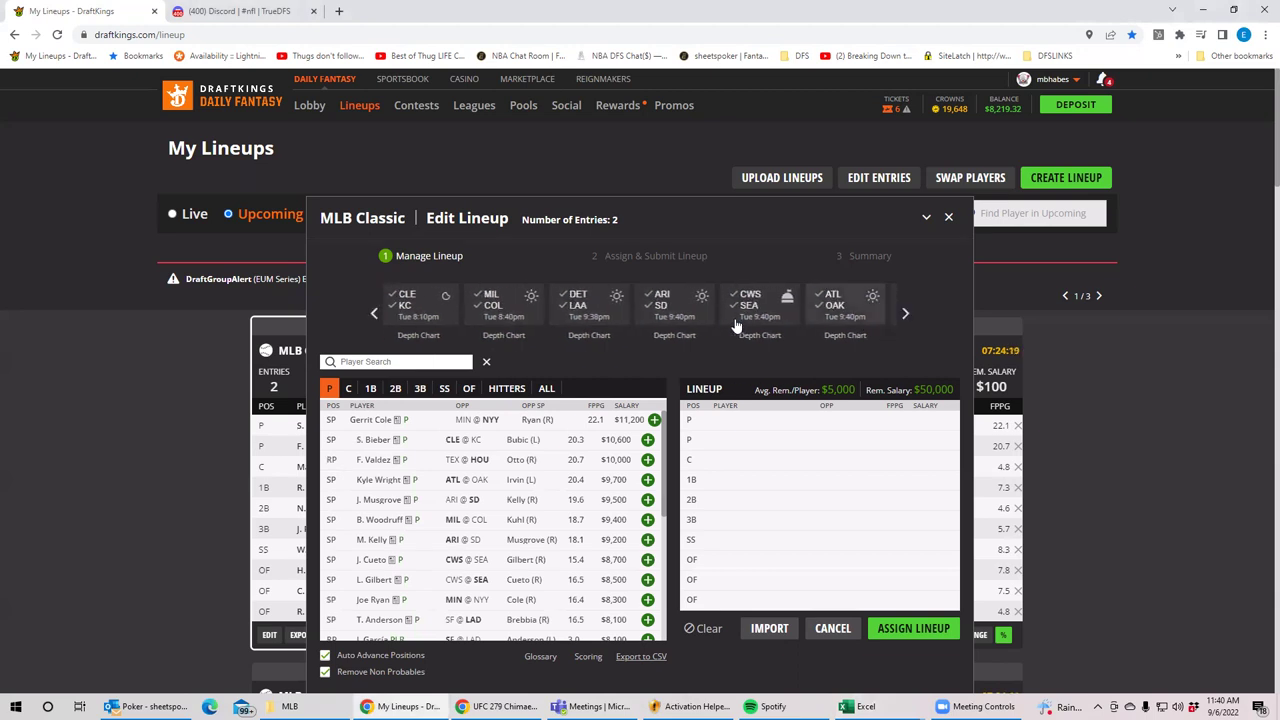
click(420, 305)
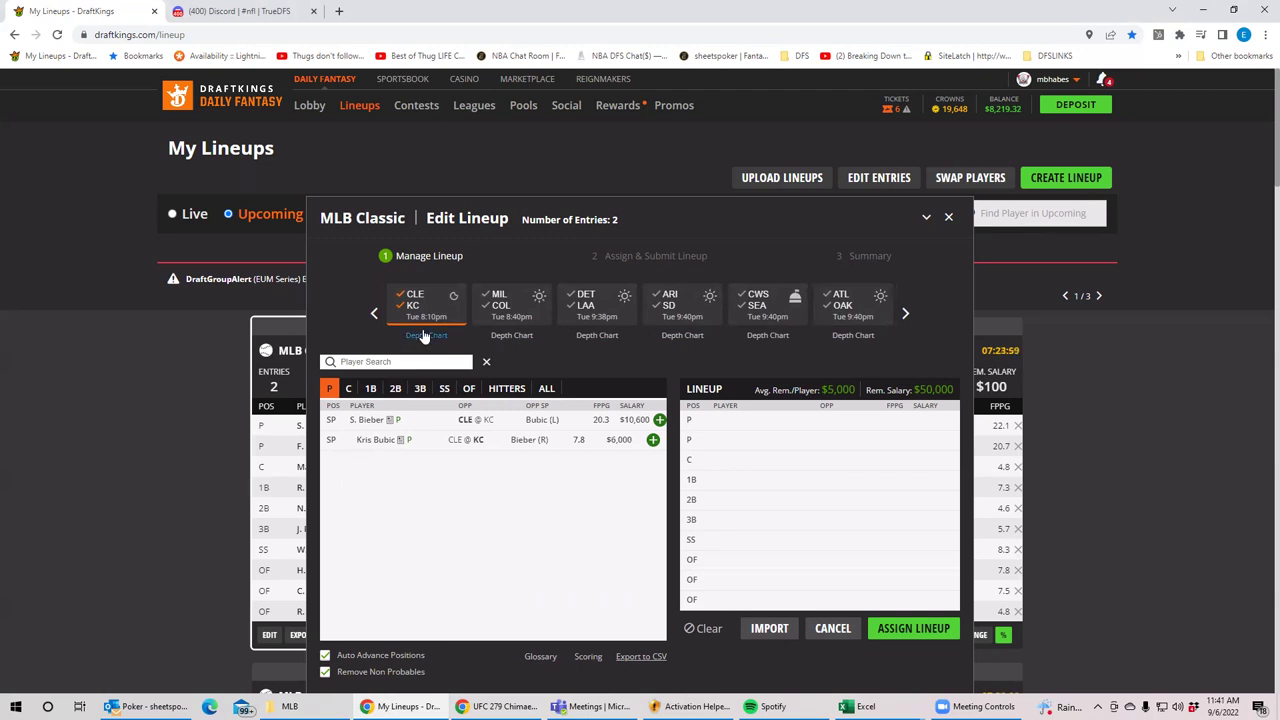
click(378, 424)
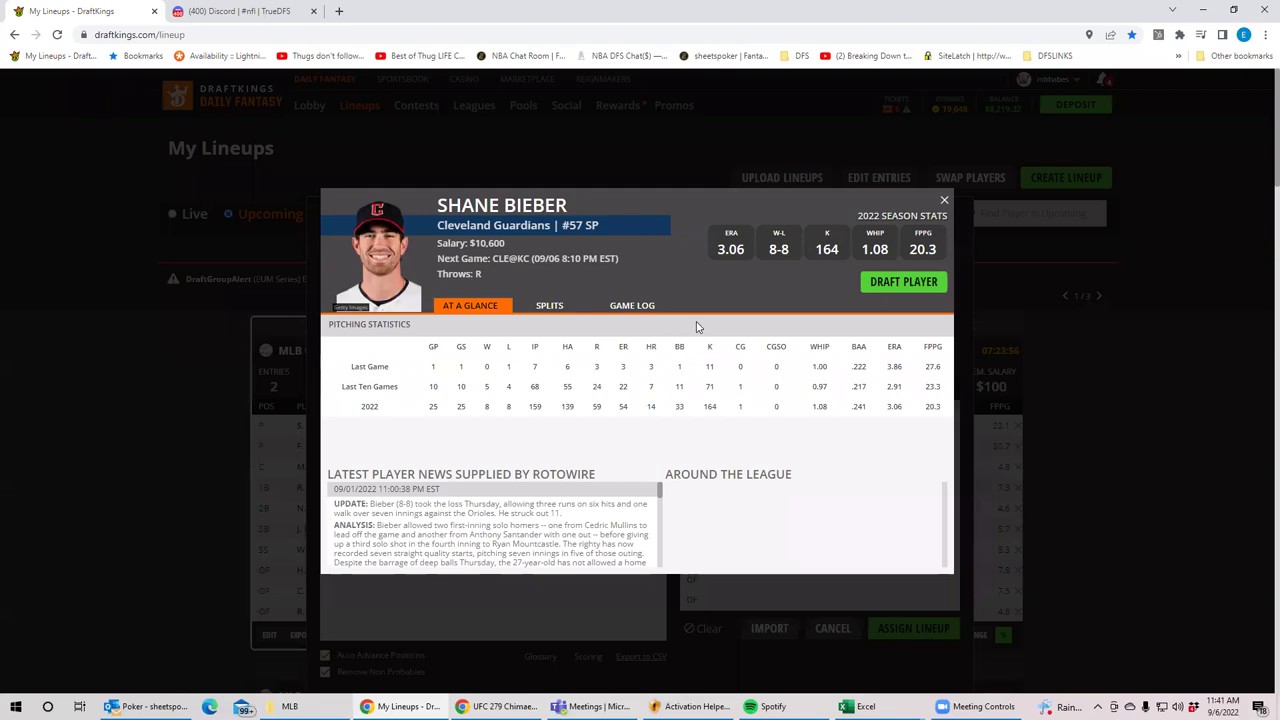
click(624, 307)
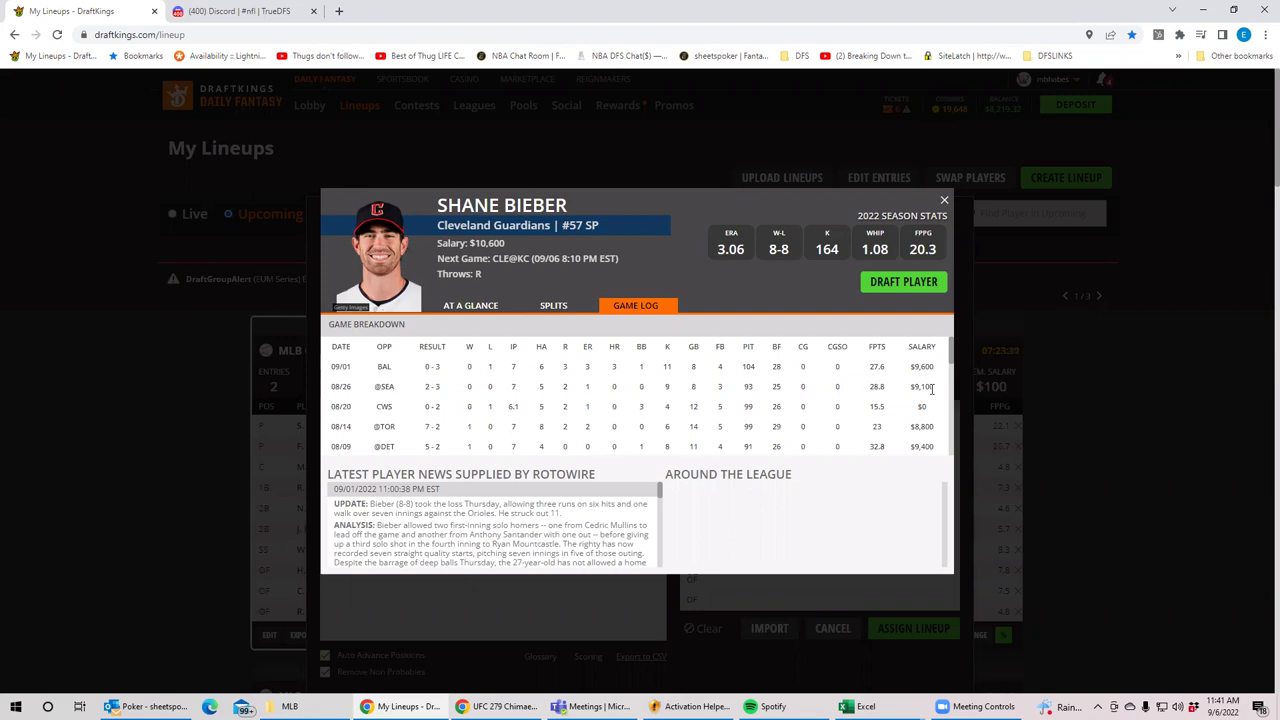
mouse_move(954, 360)
mouse_down()
mouse_move(953, 388)
mouse_move(951, 340)
mouse_up()
click(944, 203)
click(410, 300)
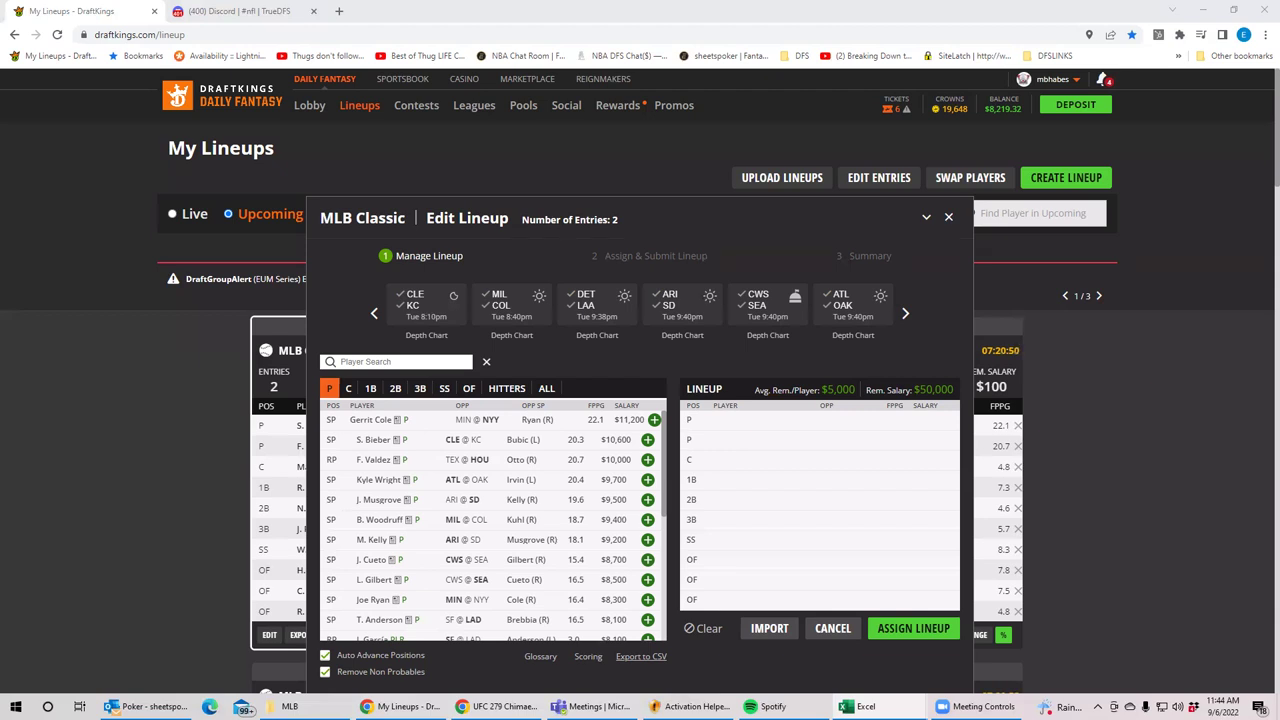
List the MIL @ COL pitchers and examine Chad Kuhl's game log from his latest starts back to April.
click(497, 311)
click(497, 307)
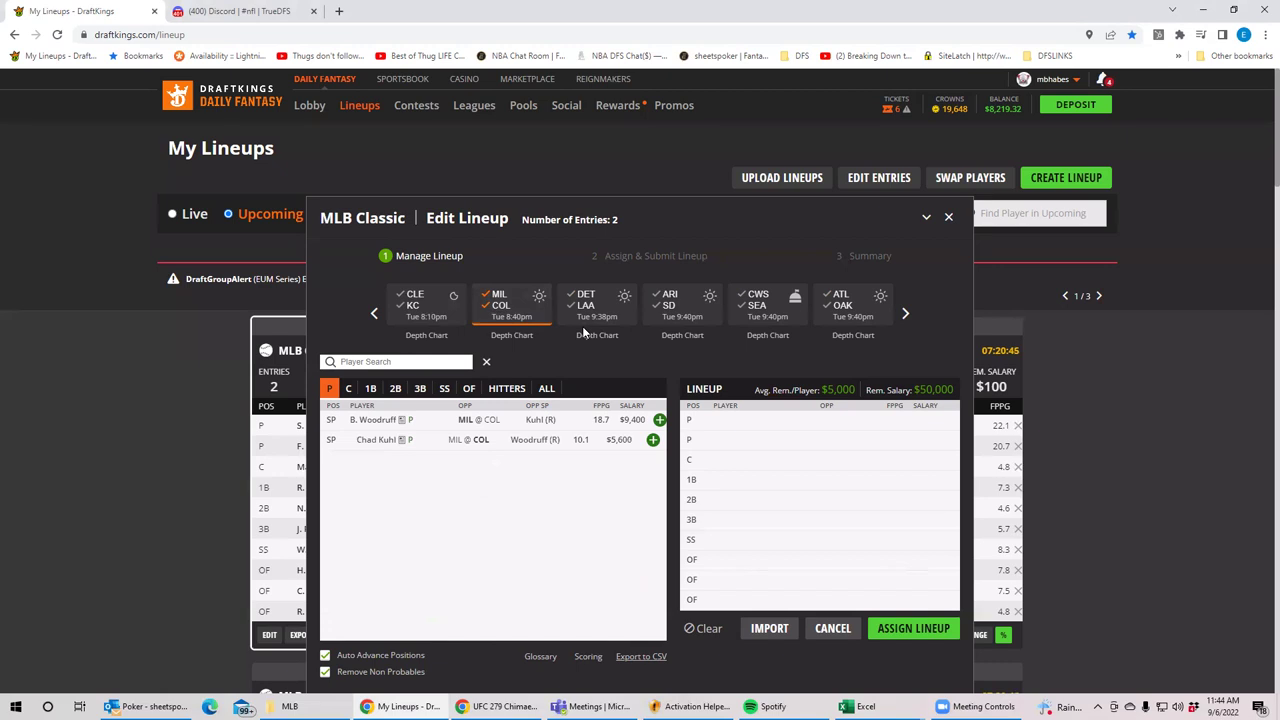
click(383, 441)
click(641, 308)
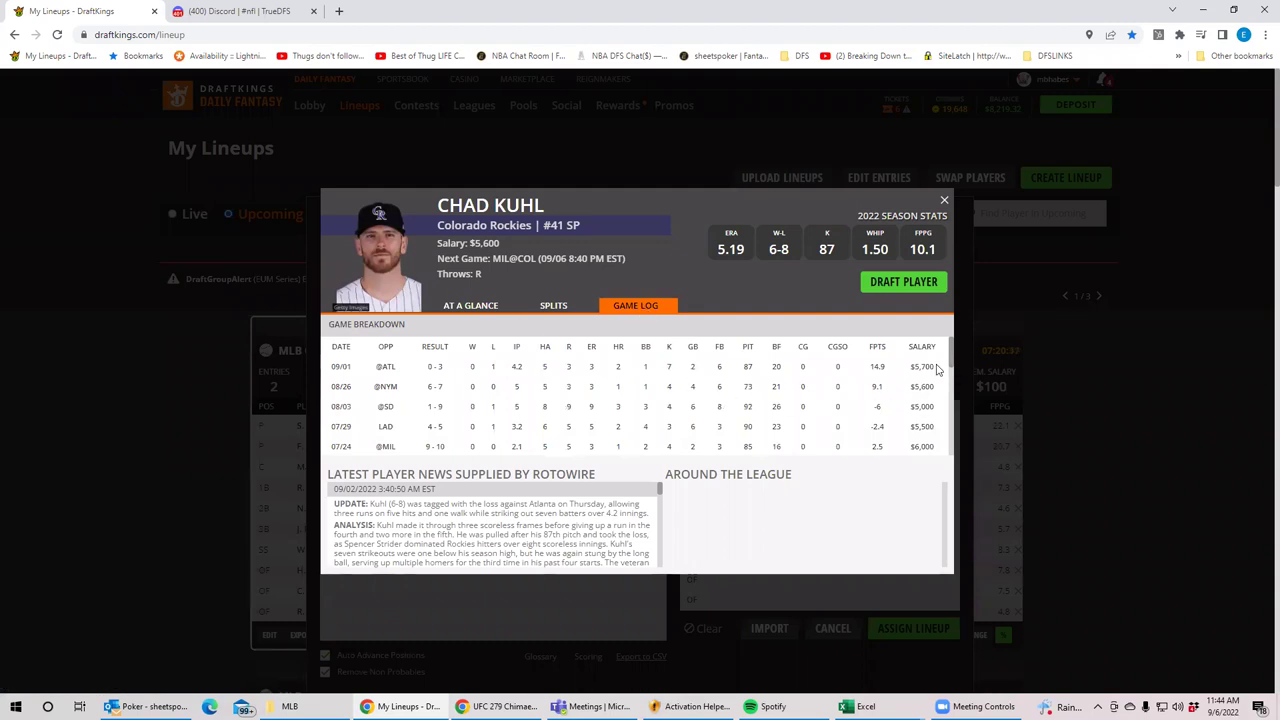
drag(948, 366, 946, 455)
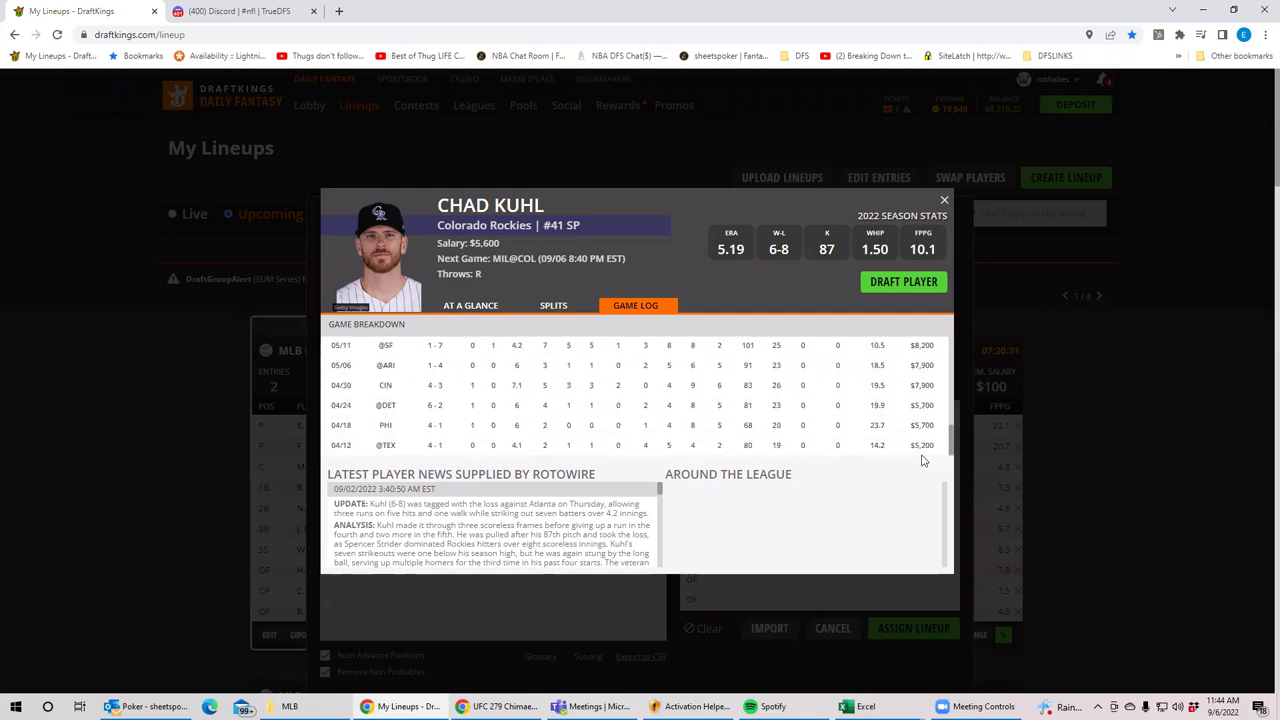
scroll(924, 450, up, 1)
scroll(924, 448, up, 2)
scroll(920, 440, down, 2)
scroll(921, 445, up, 6)
scroll(927, 380, up, 5)
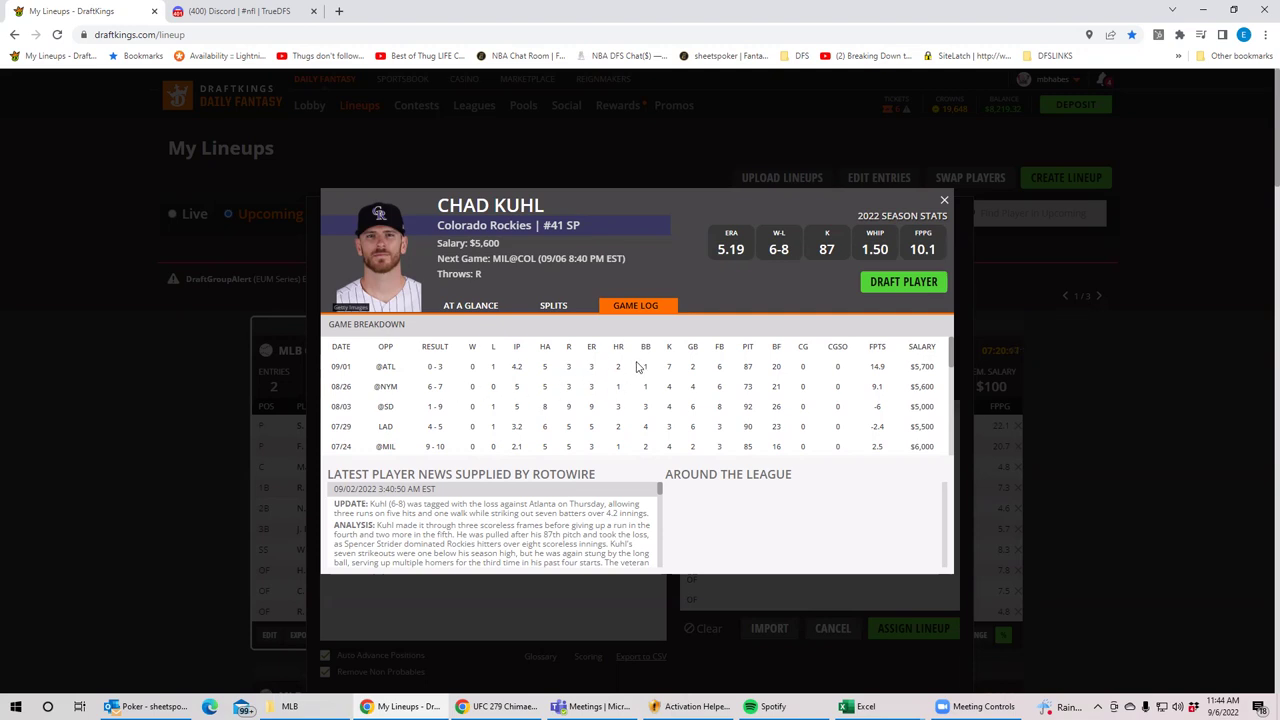
drag(950, 357, 942, 388)
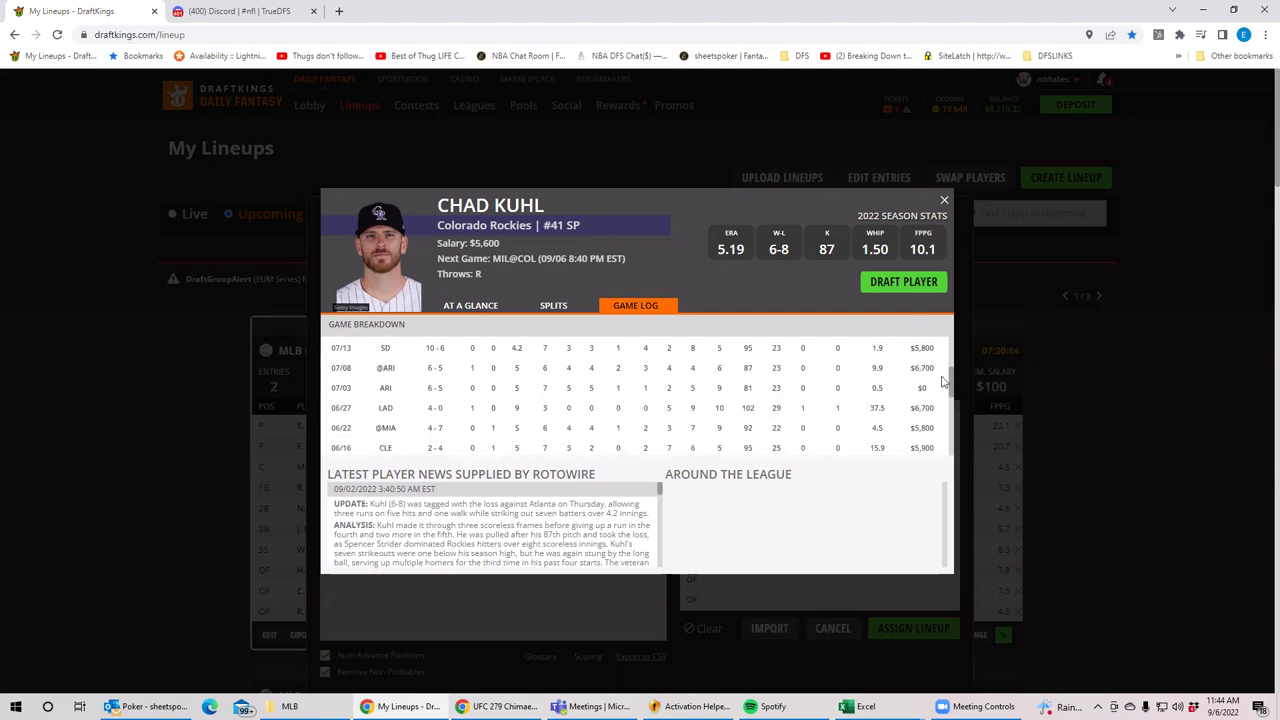
click(945, 203)
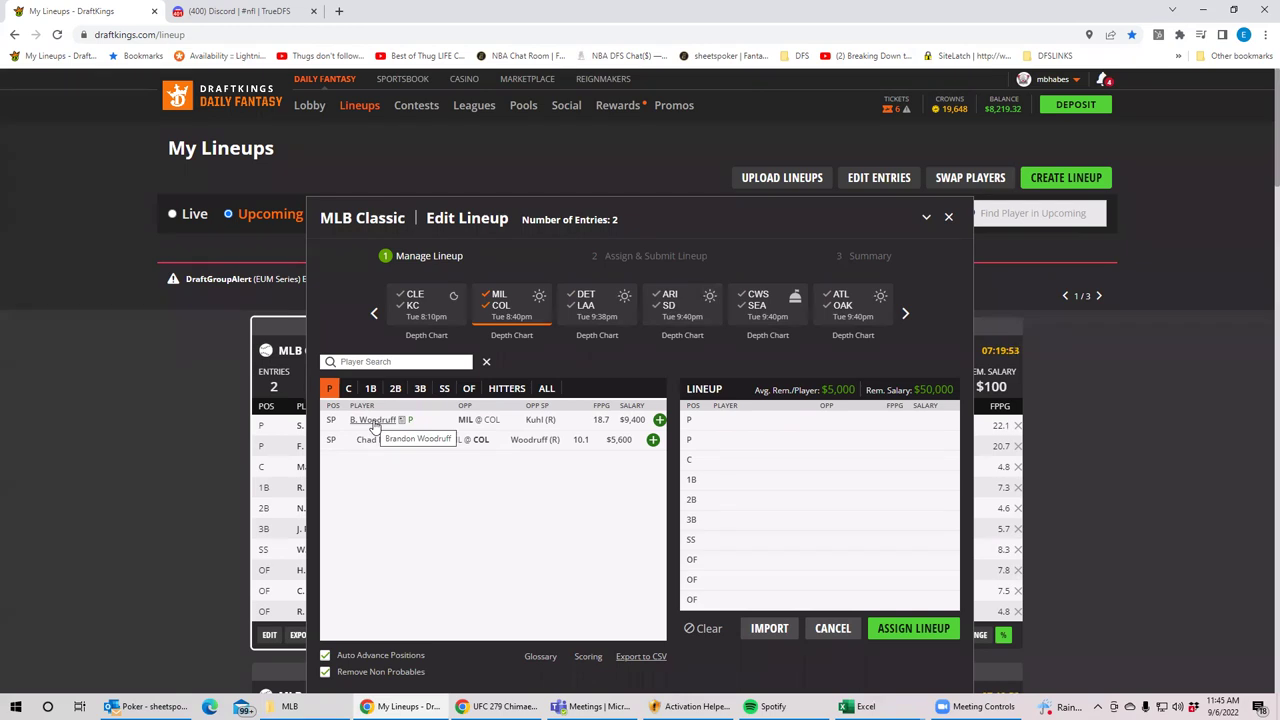
Switch the Milwaukee and Colorado team filters for the pitcher list, and return to all games.
click(487, 303)
click(487, 296)
click(484, 306)
click(483, 307)
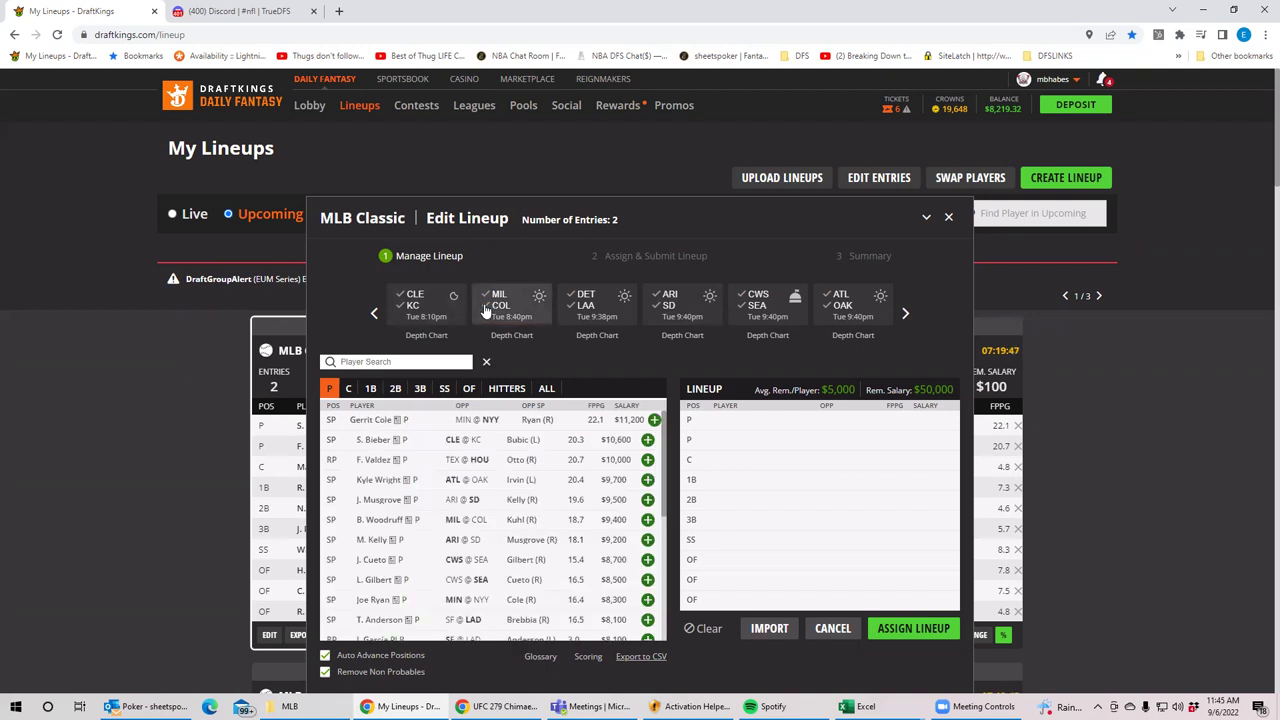
List only Milwaukee's outfielders, examine C. Yelich's game log, and return to all games.
click(486, 296)
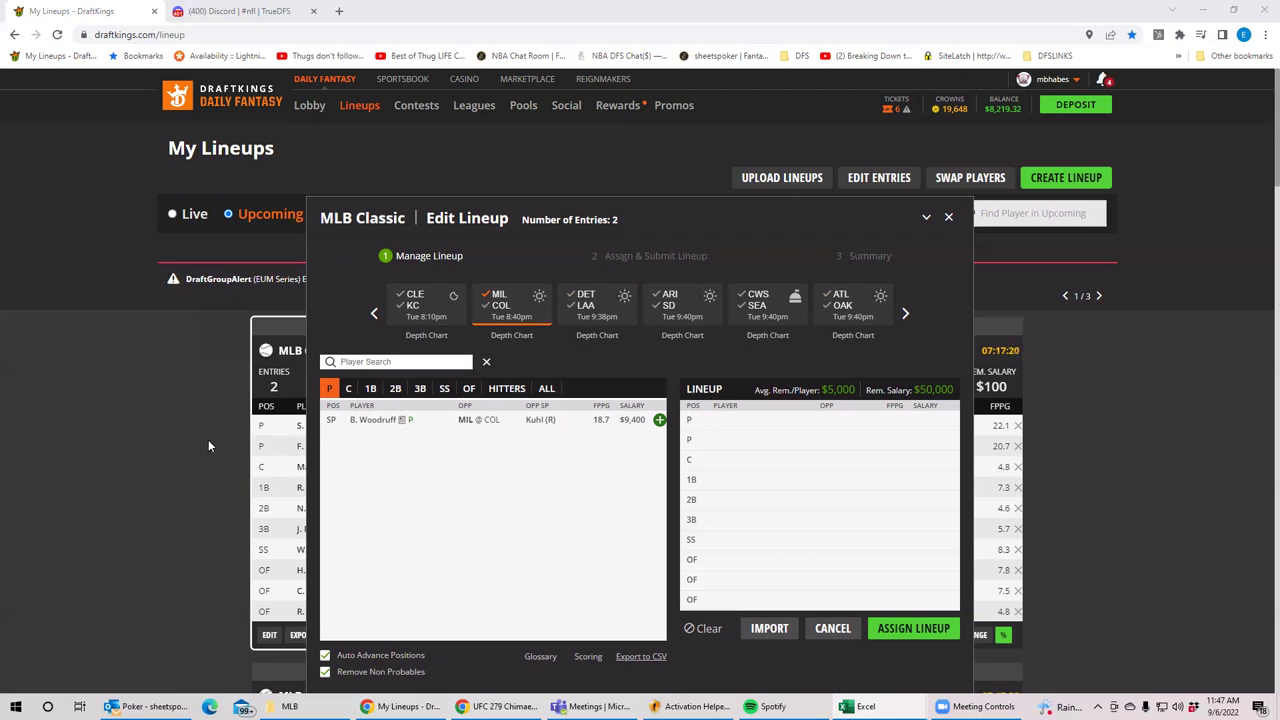
click(472, 389)
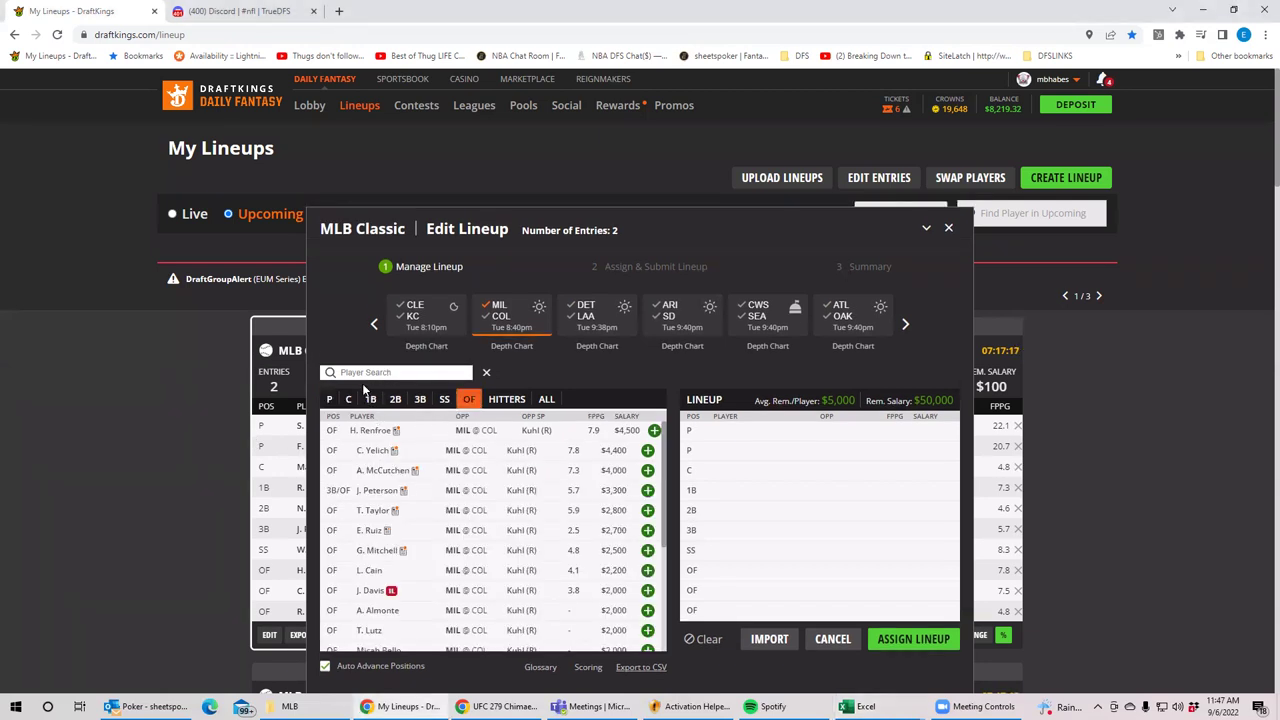
click(372, 451)
click(622, 308)
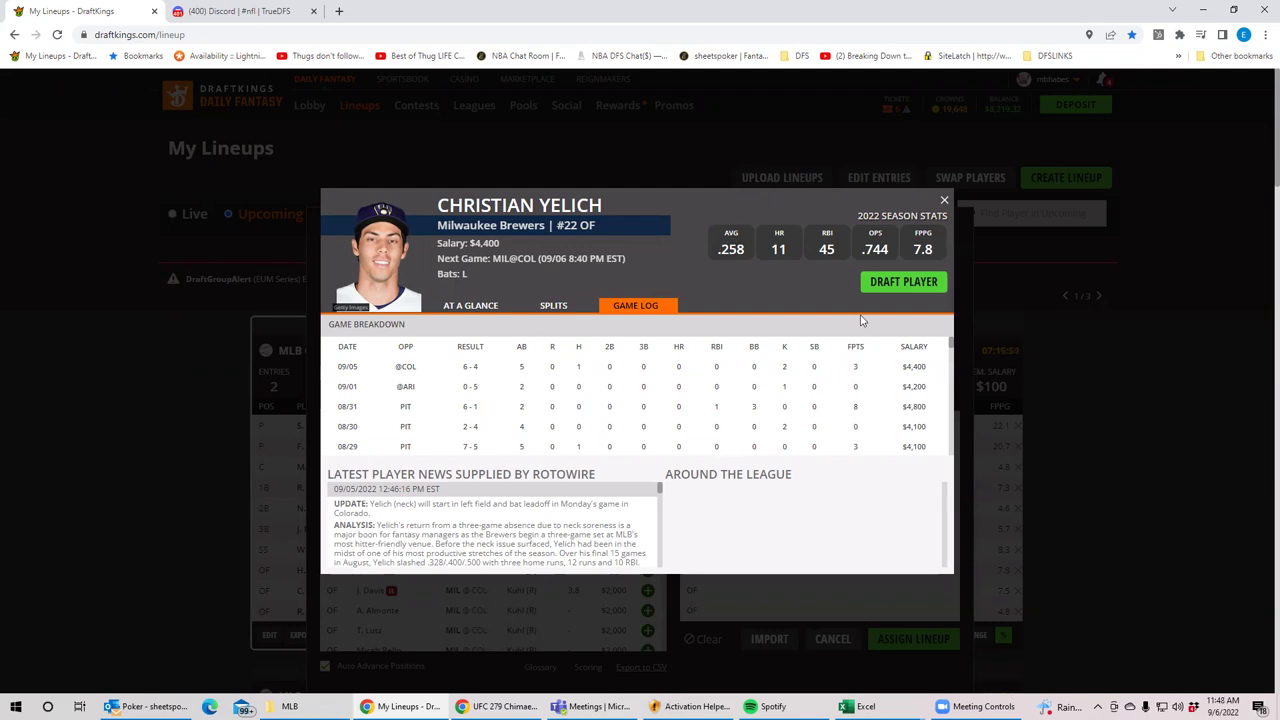
click(944, 203)
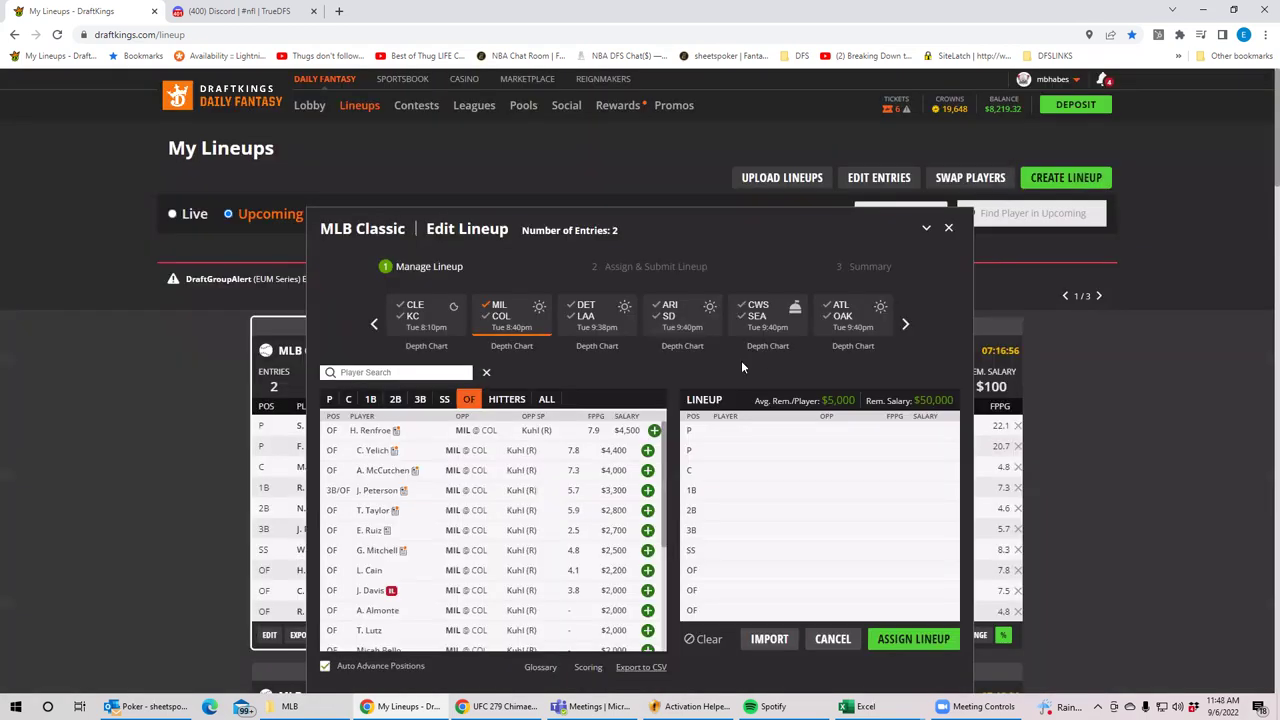
click(489, 313)
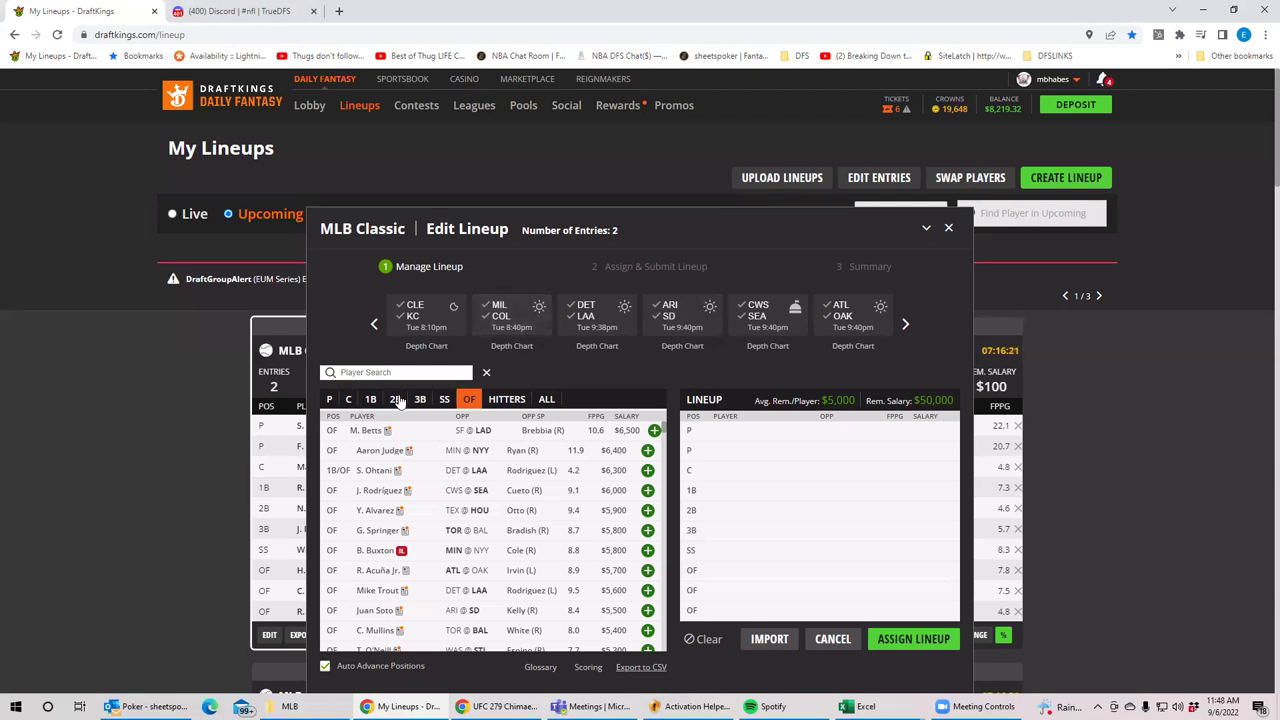
Add Milwaukee hitters C. Yelich and H. Renfroe in the outfield, R. Tellez at 1B, Kolten Wong at 2B and W. Adames at SS.
click(500, 315)
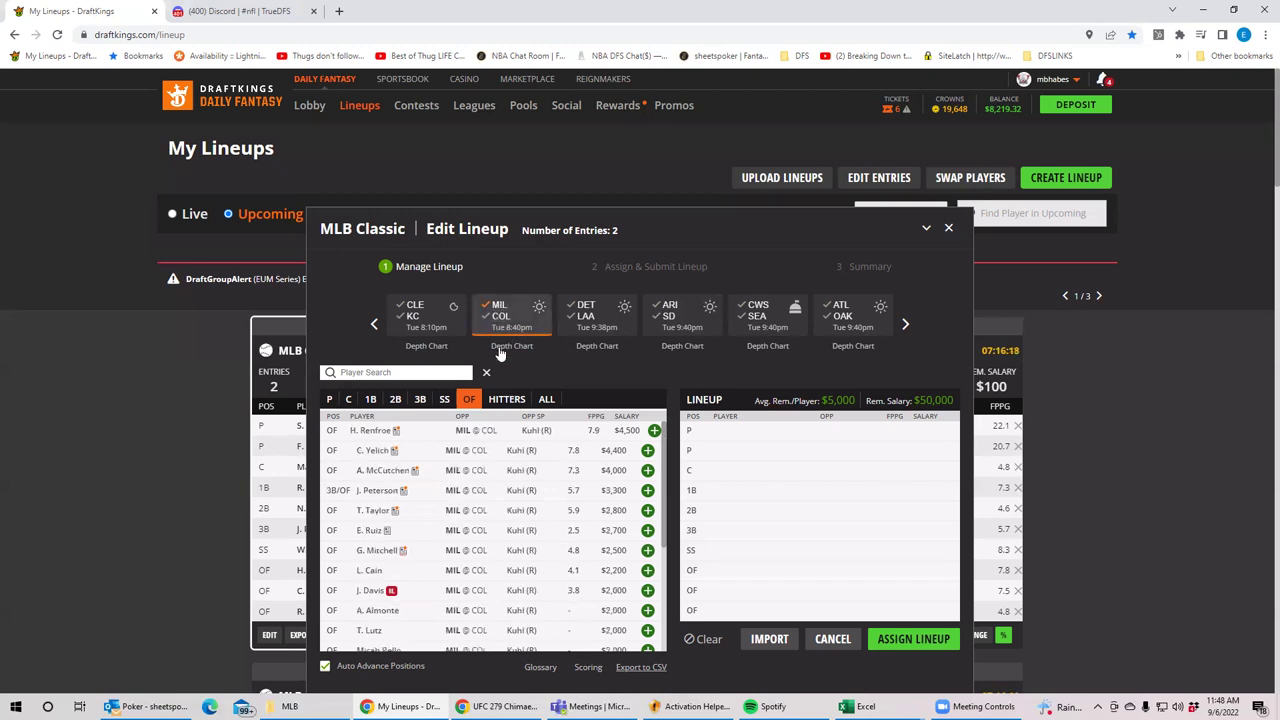
click(648, 450)
click(371, 400)
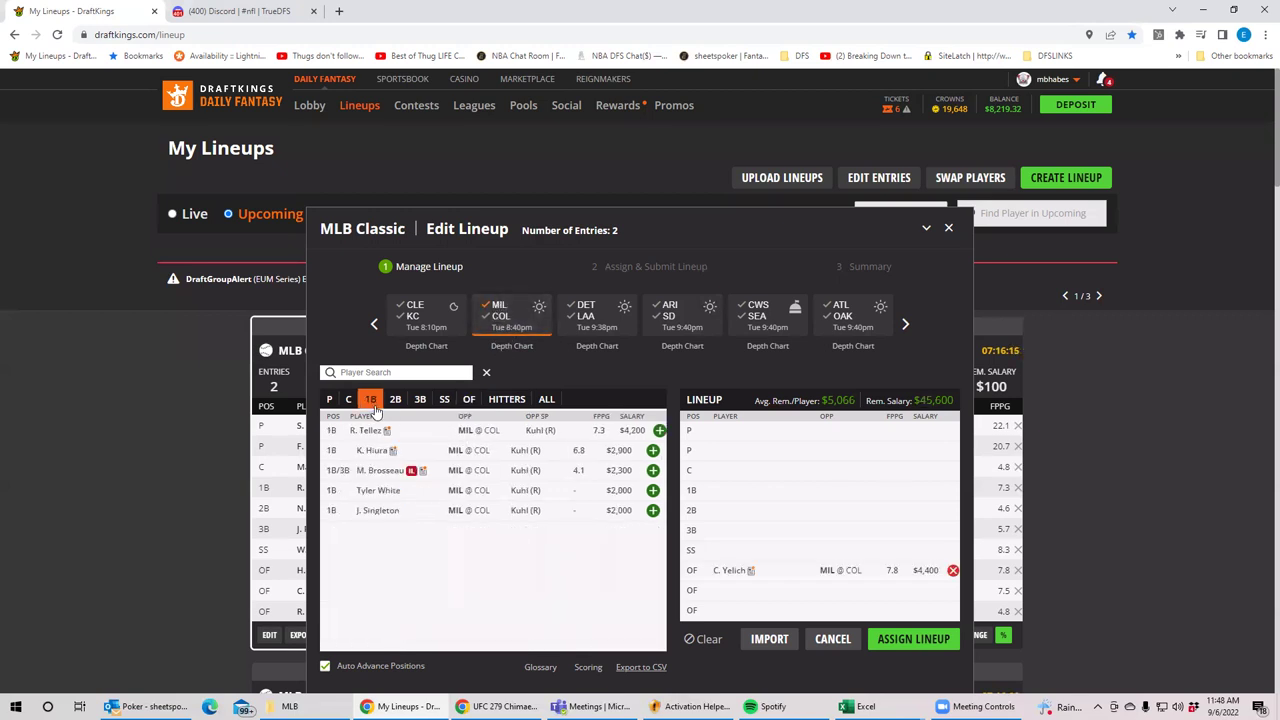
click(659, 430)
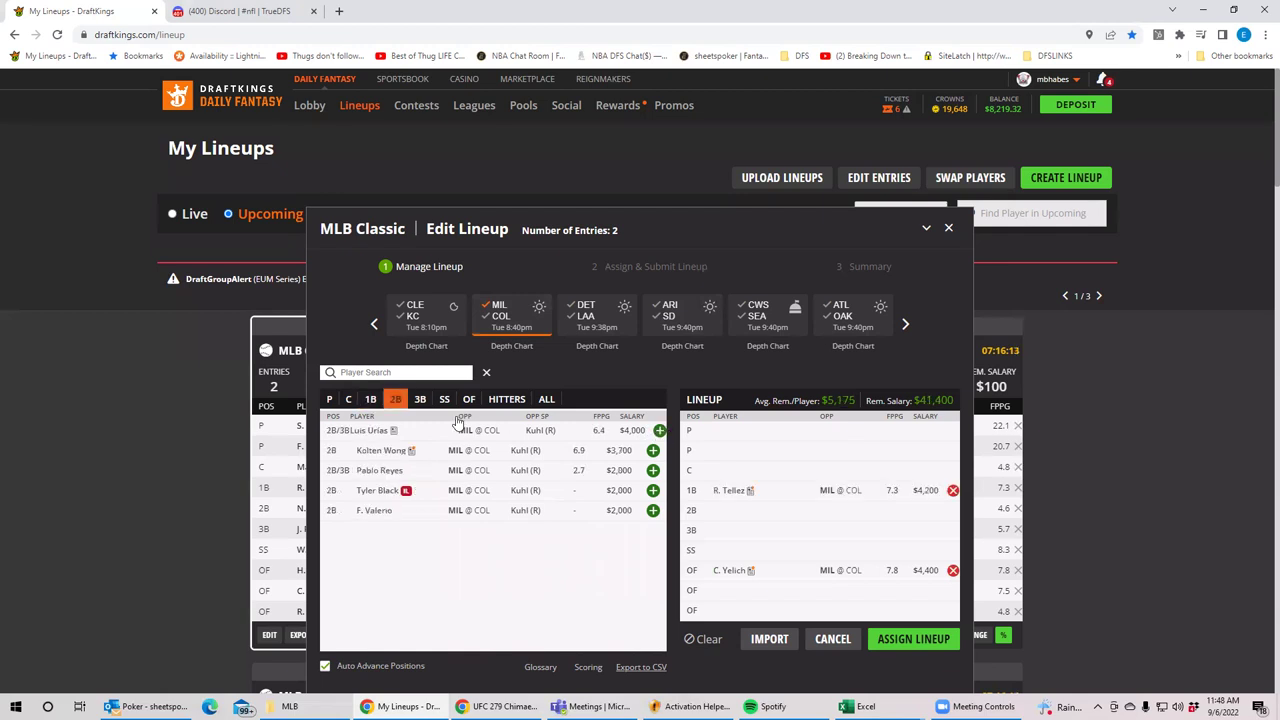
click(652, 450)
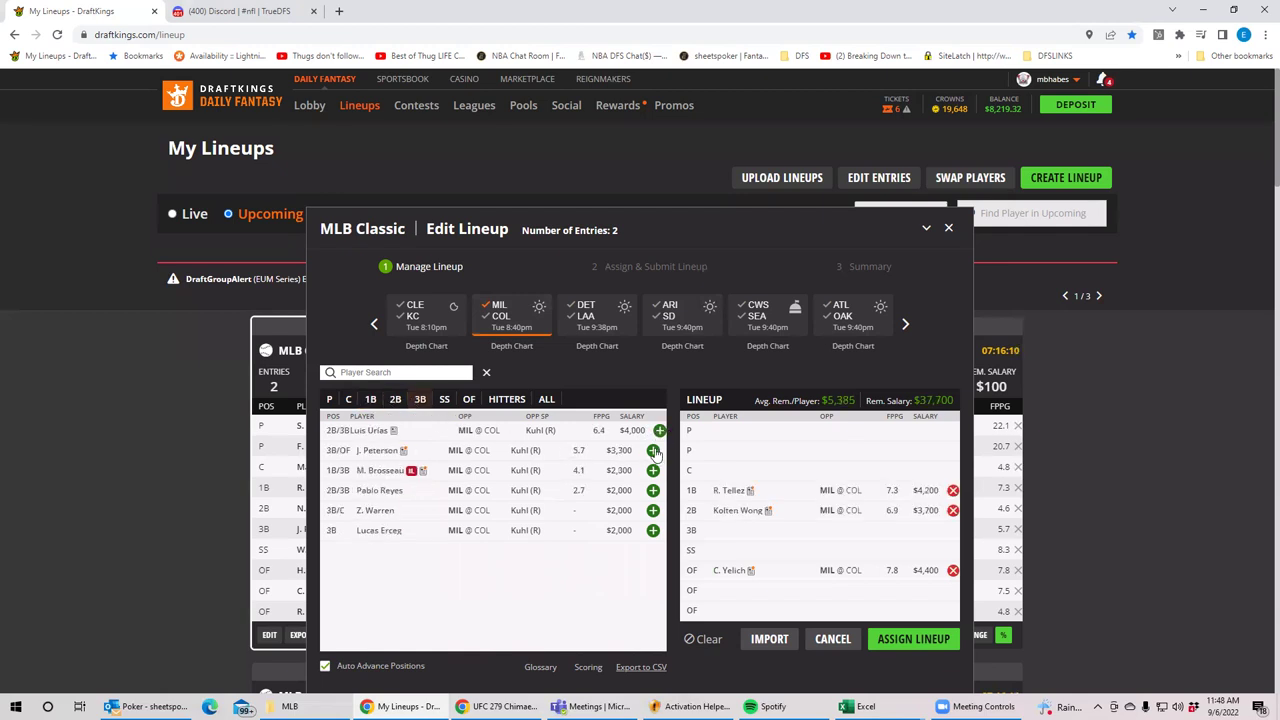
click(445, 399)
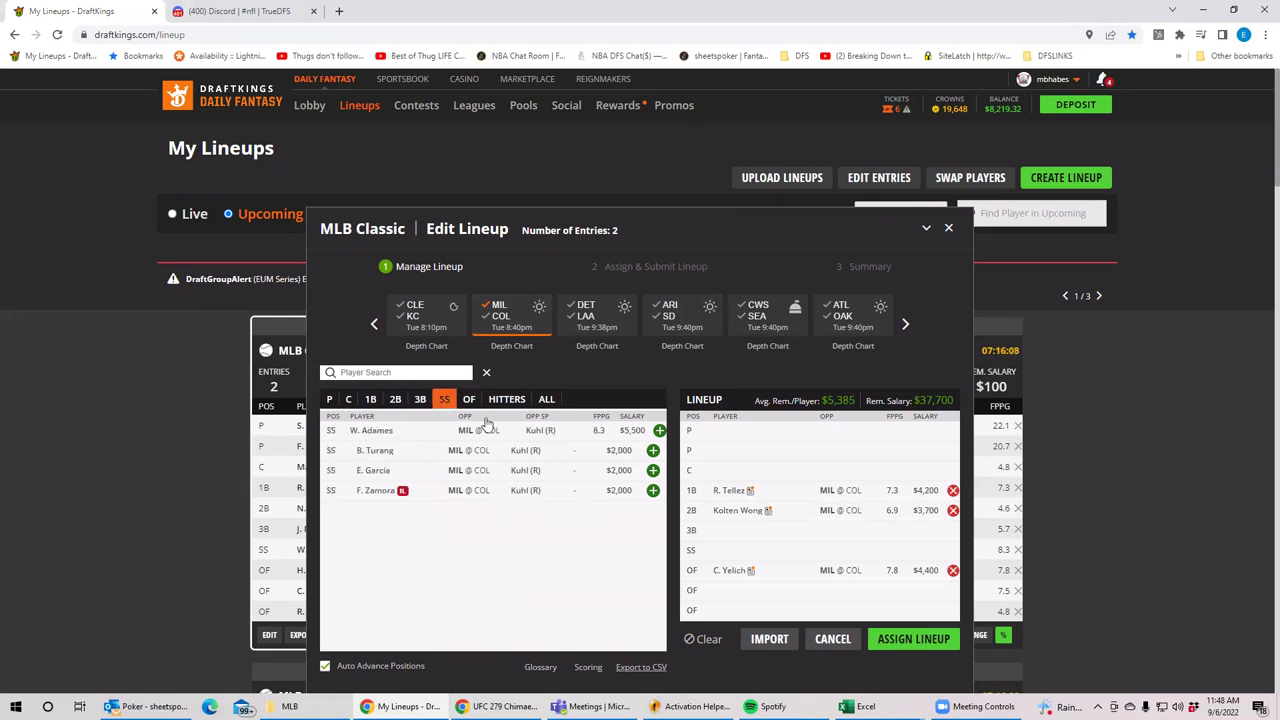
click(658, 432)
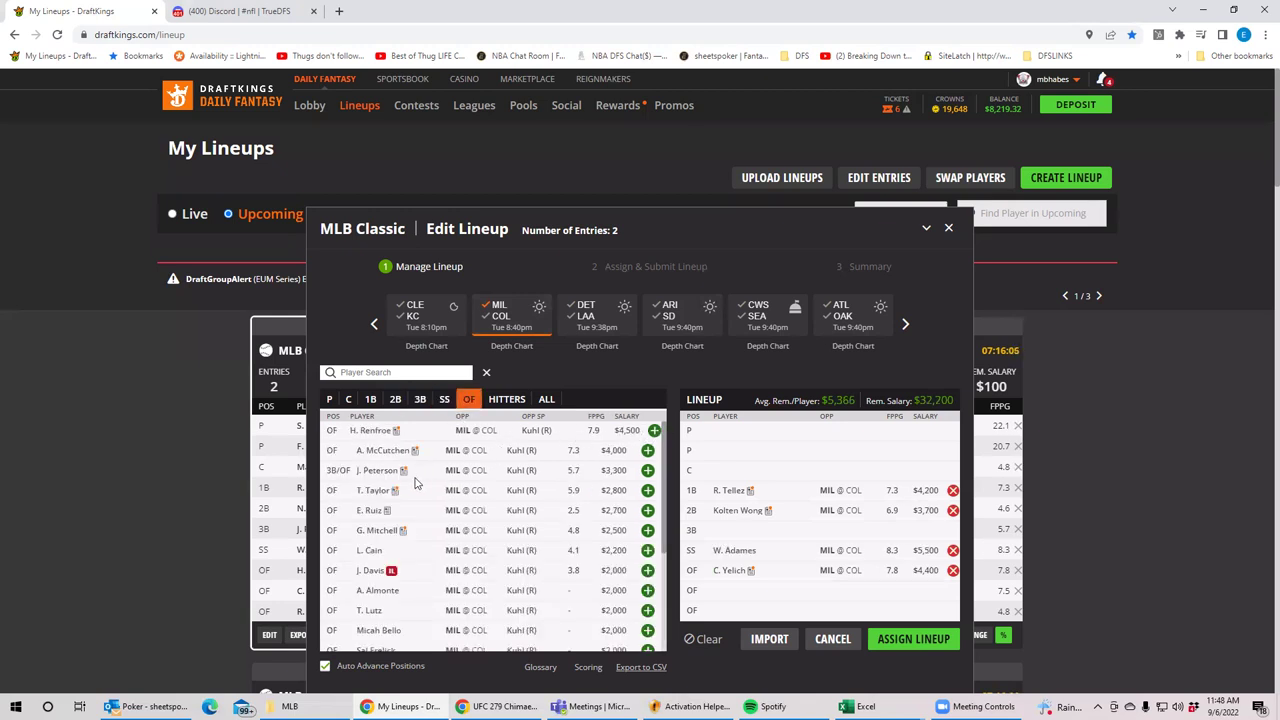
click(654, 430)
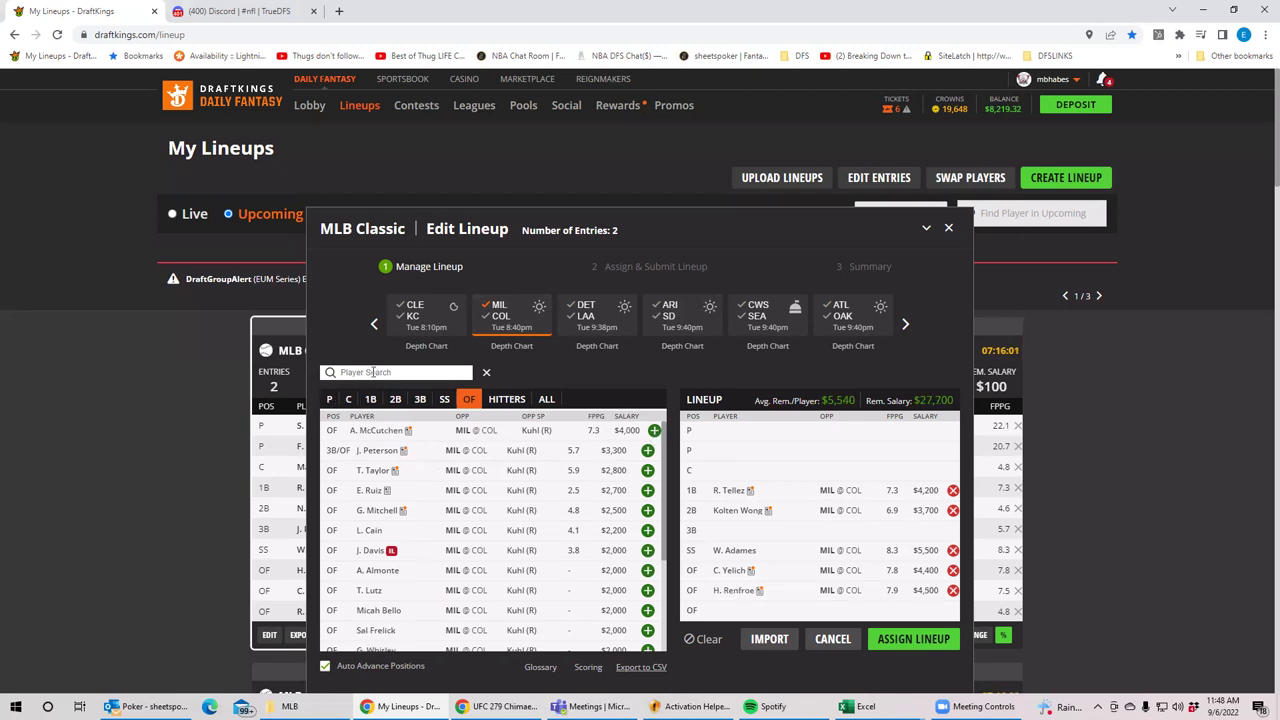
List the pitchers of all games and add S. Bieber to the lineup as a pitcher.
click(497, 310)
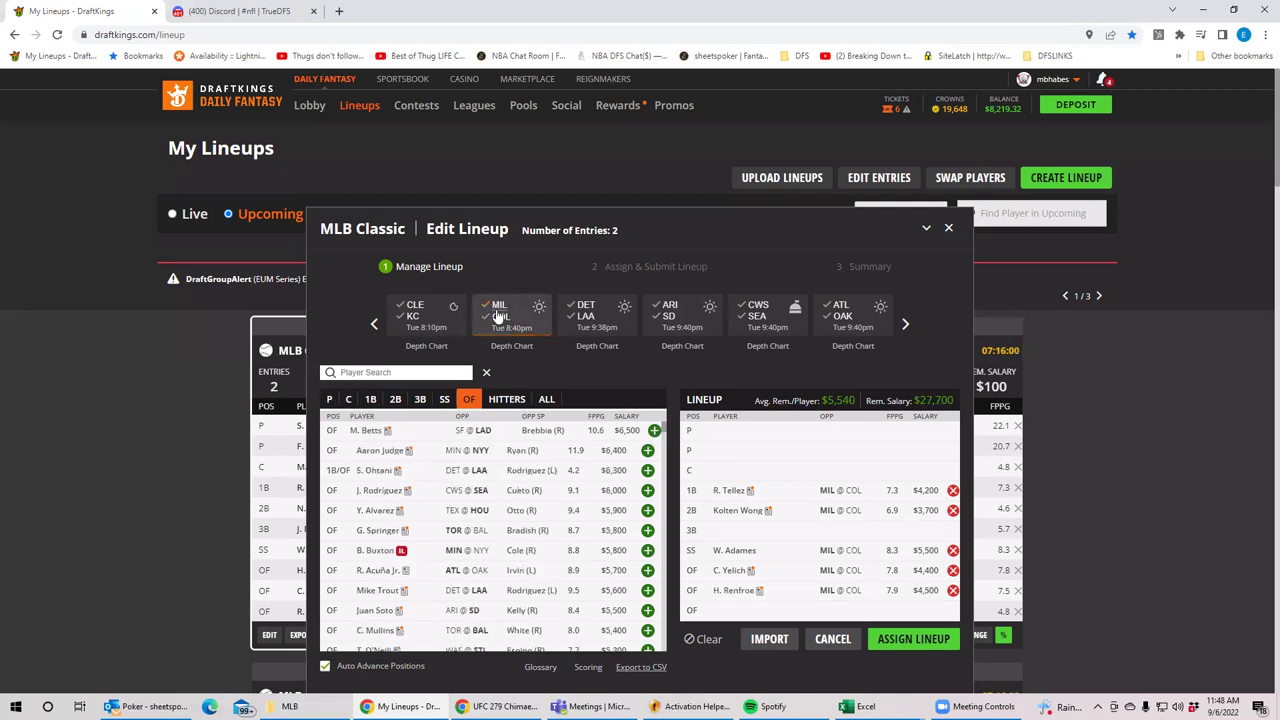
click(330, 400)
click(648, 439)
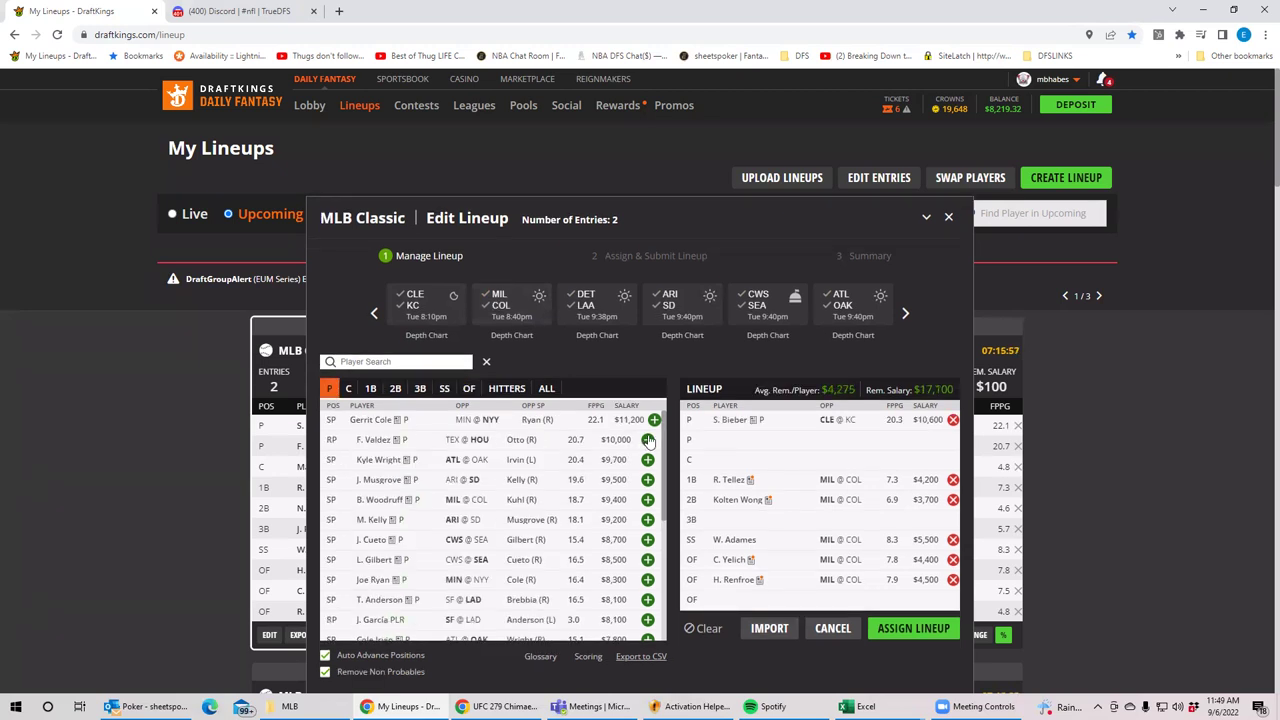
Add F. Valdez to the lineup as the second pitcher and look through the slate's games.
click(648, 440)
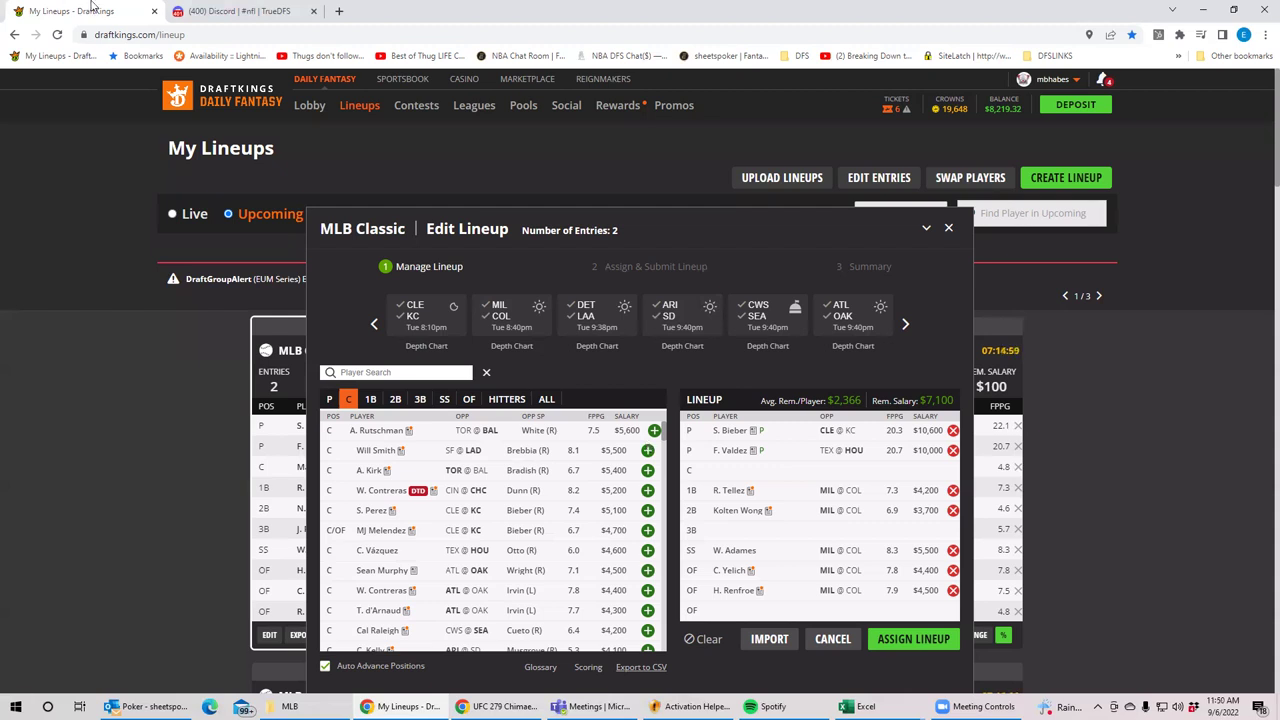
click(373, 326)
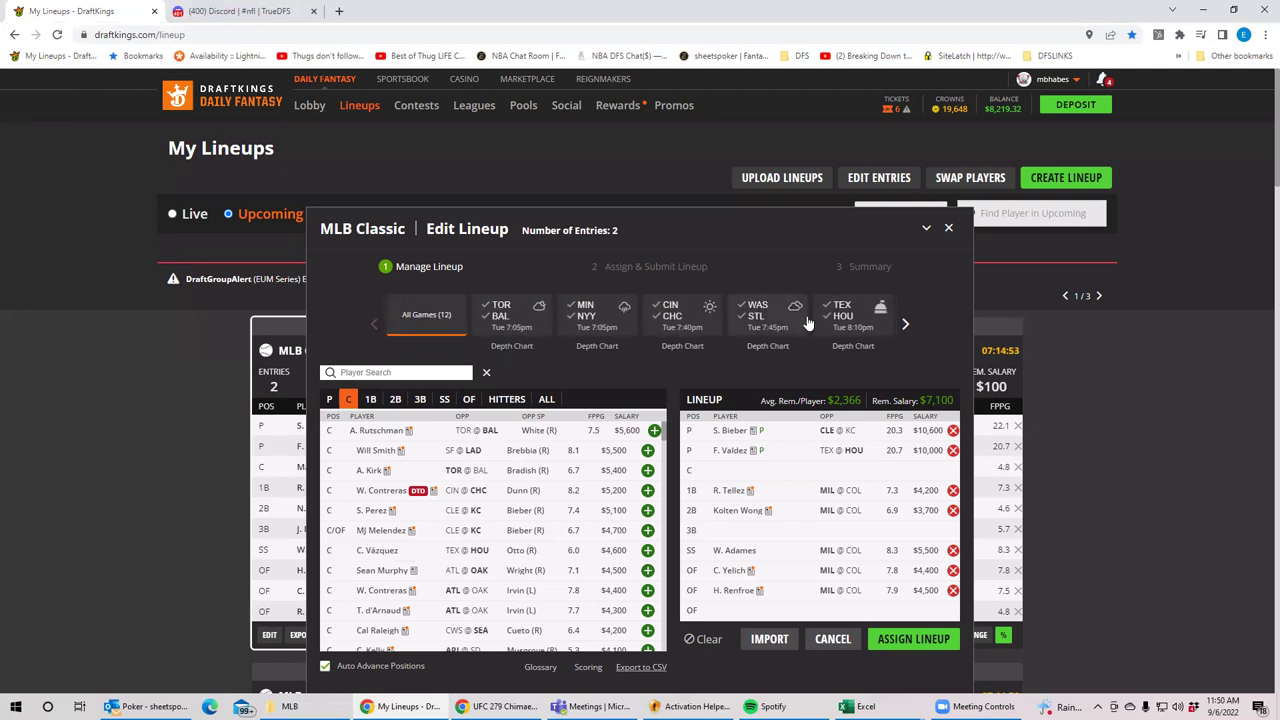
click(906, 325)
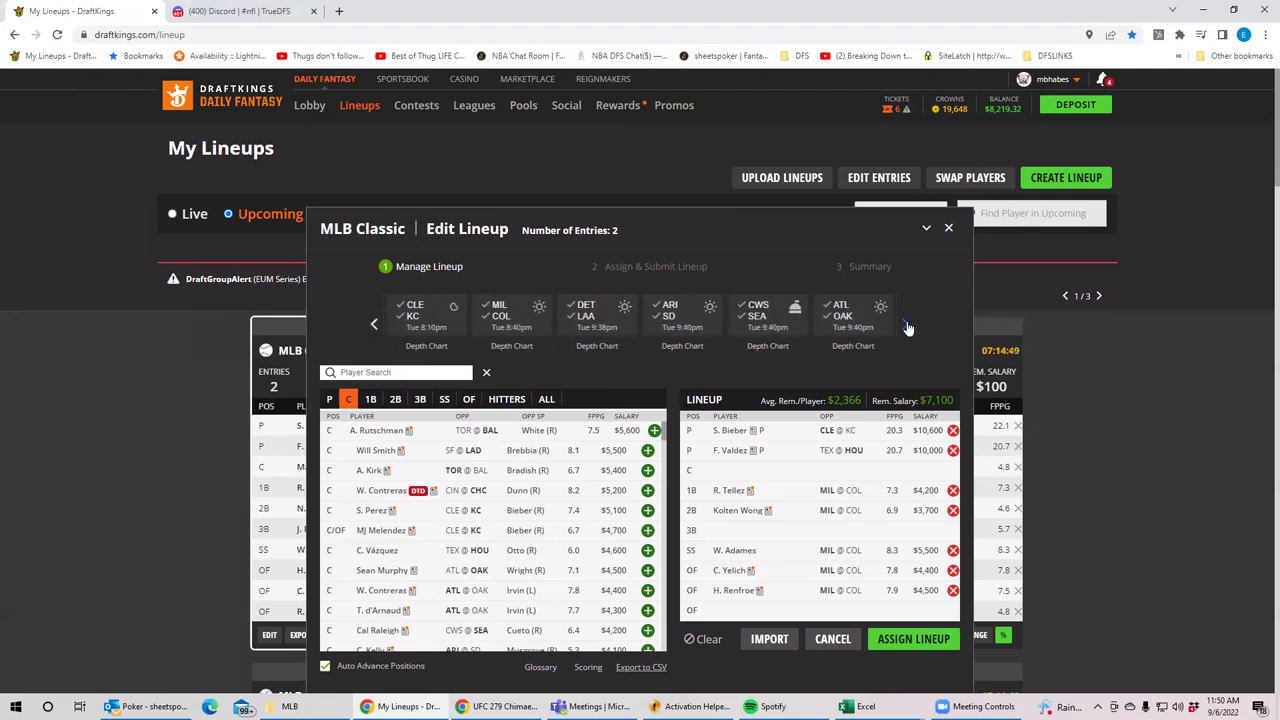
Remove the Milwaukee hitters H. Renfroe, C. Yelich, W. Adames, Kolten Wong and R. Tellez from the lineup.
click(953, 590)
click(953, 570)
click(953, 550)
click(953, 510)
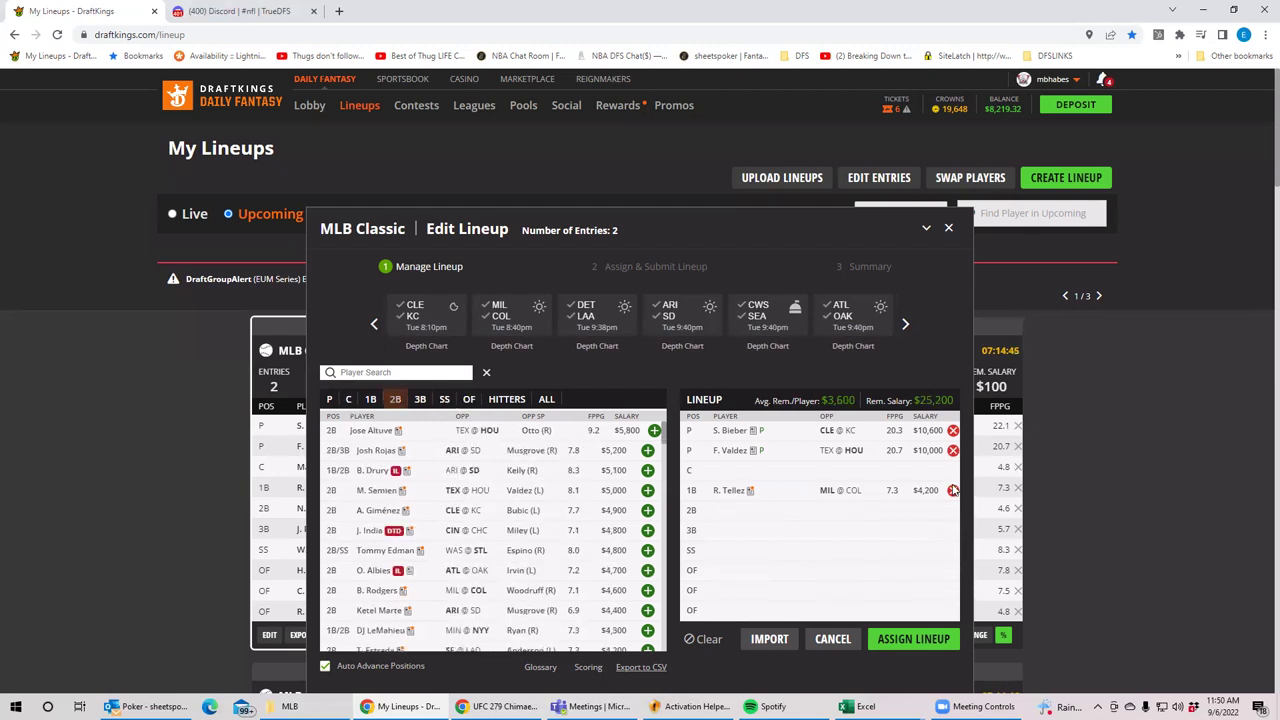
click(953, 490)
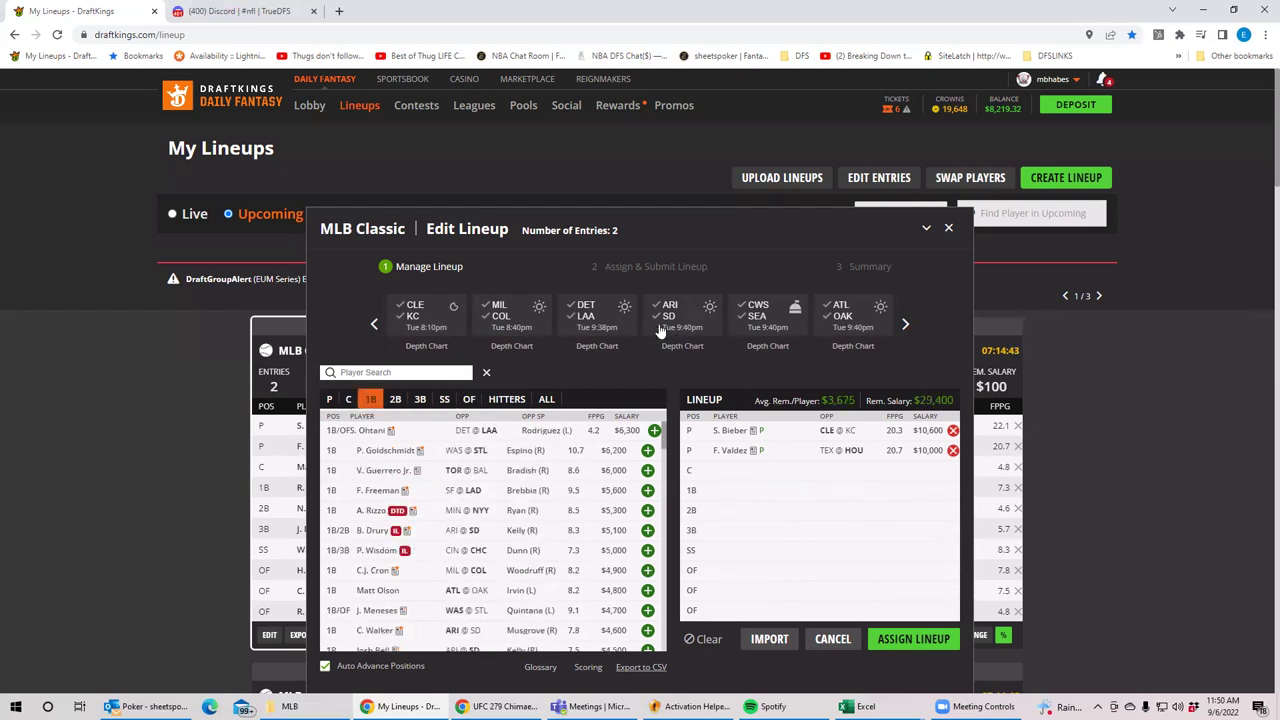
List the pitchers of the DET @ LAA game and examine Mike Mayers's pitching statistics.
click(588, 316)
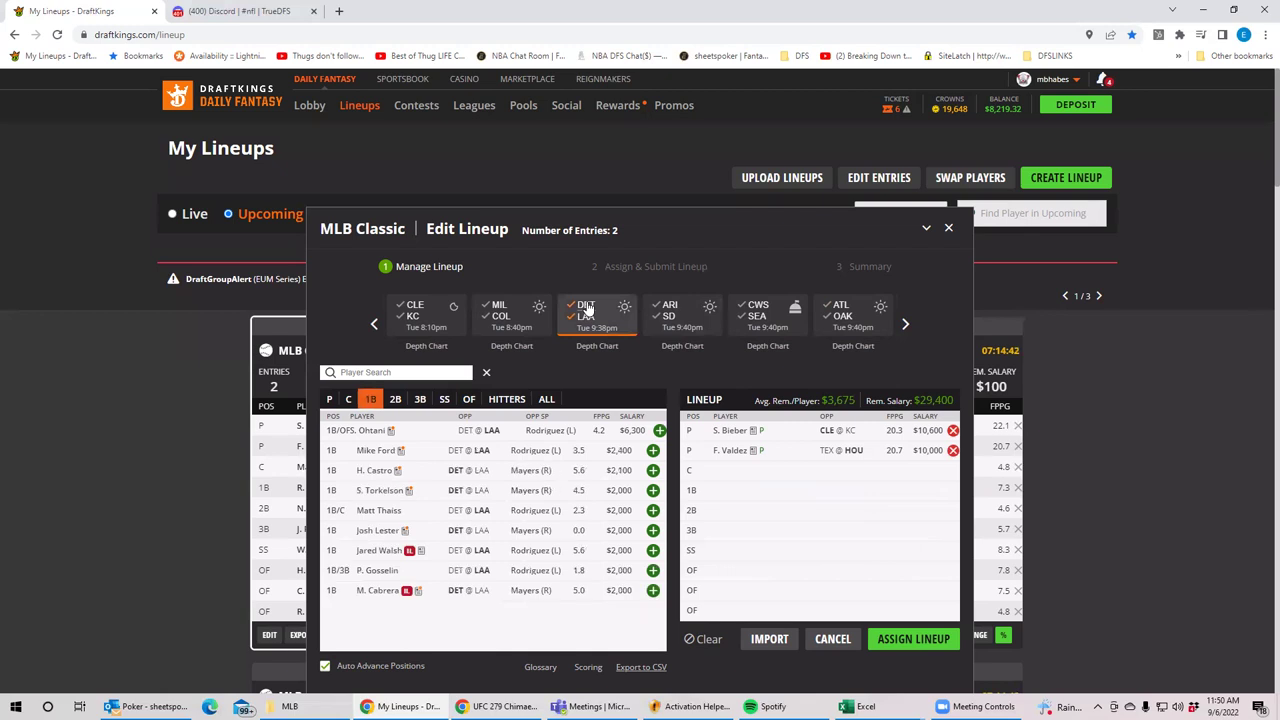
click(329, 399)
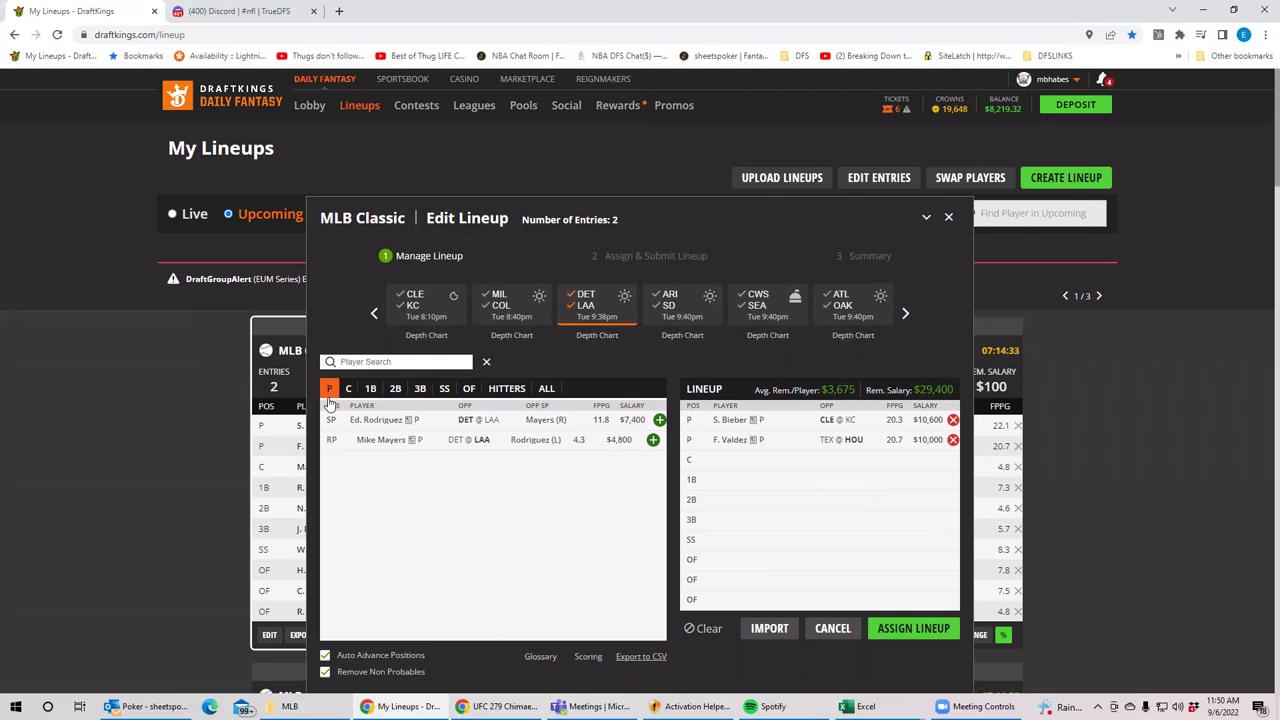
click(385, 440)
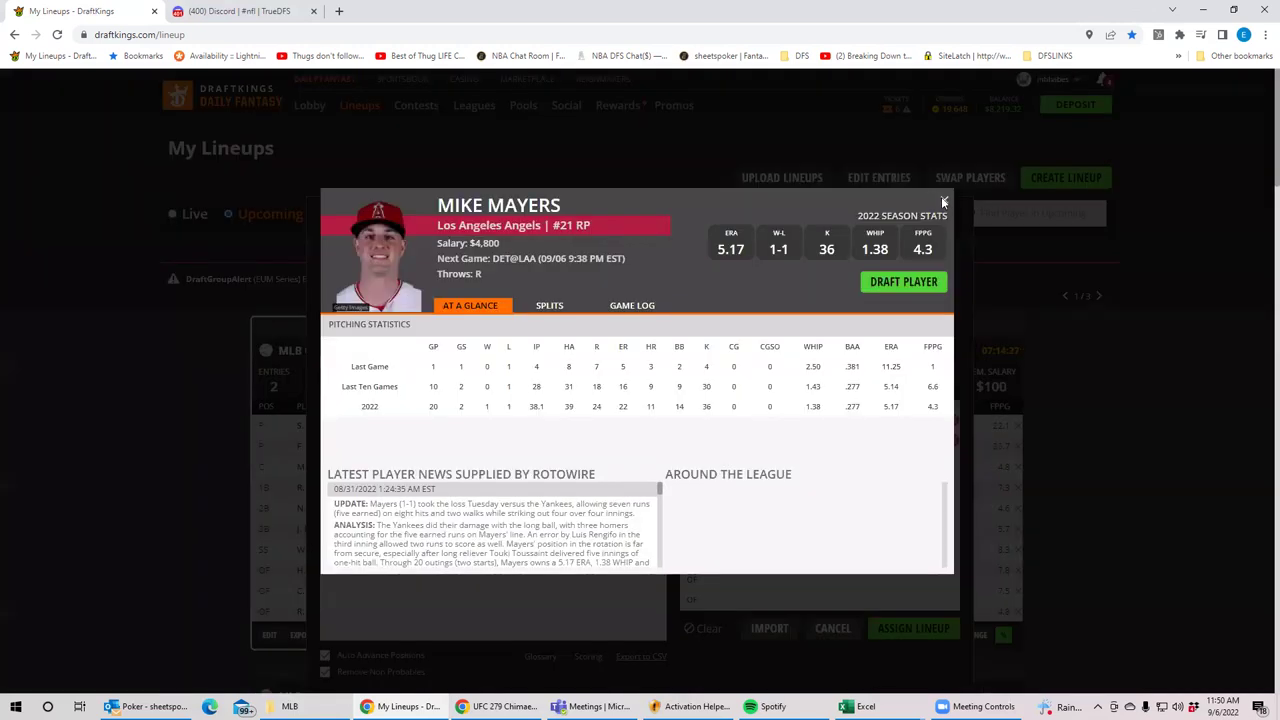
click(943, 201)
Replace F. Valdez with Mike Mayers as the second pitcher and return to the players of all games.
click(952, 441)
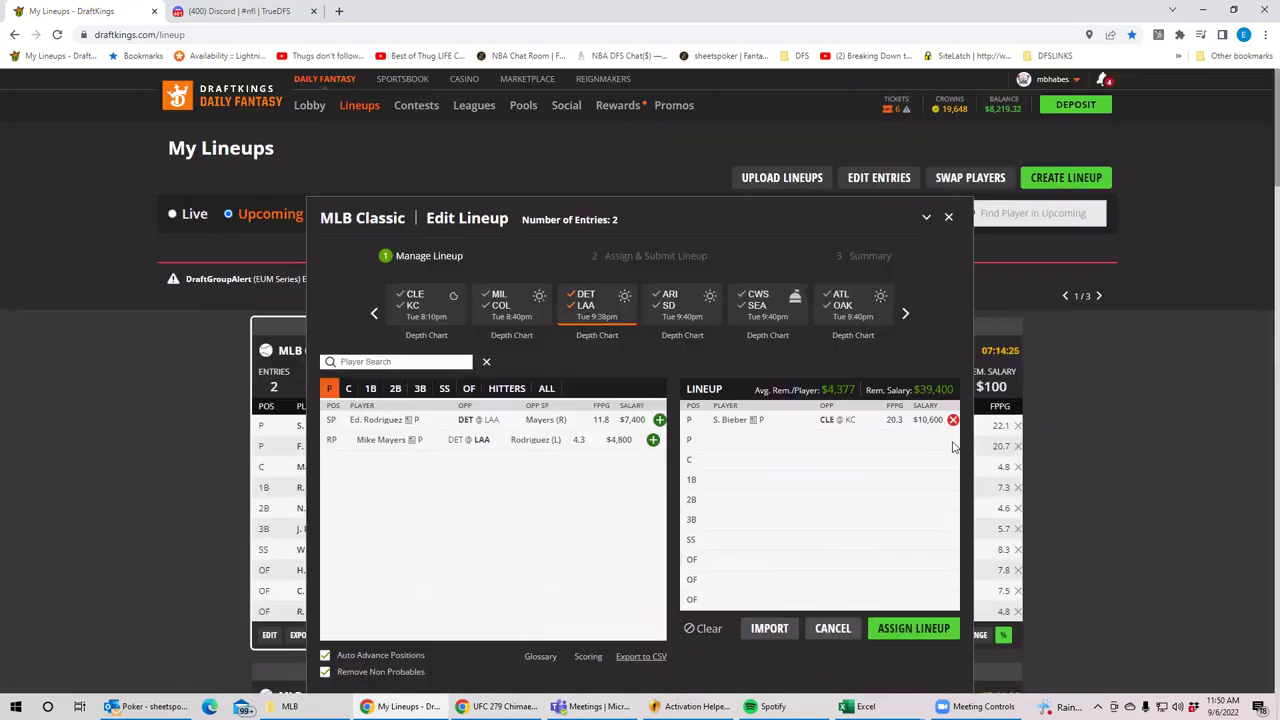
click(652, 440)
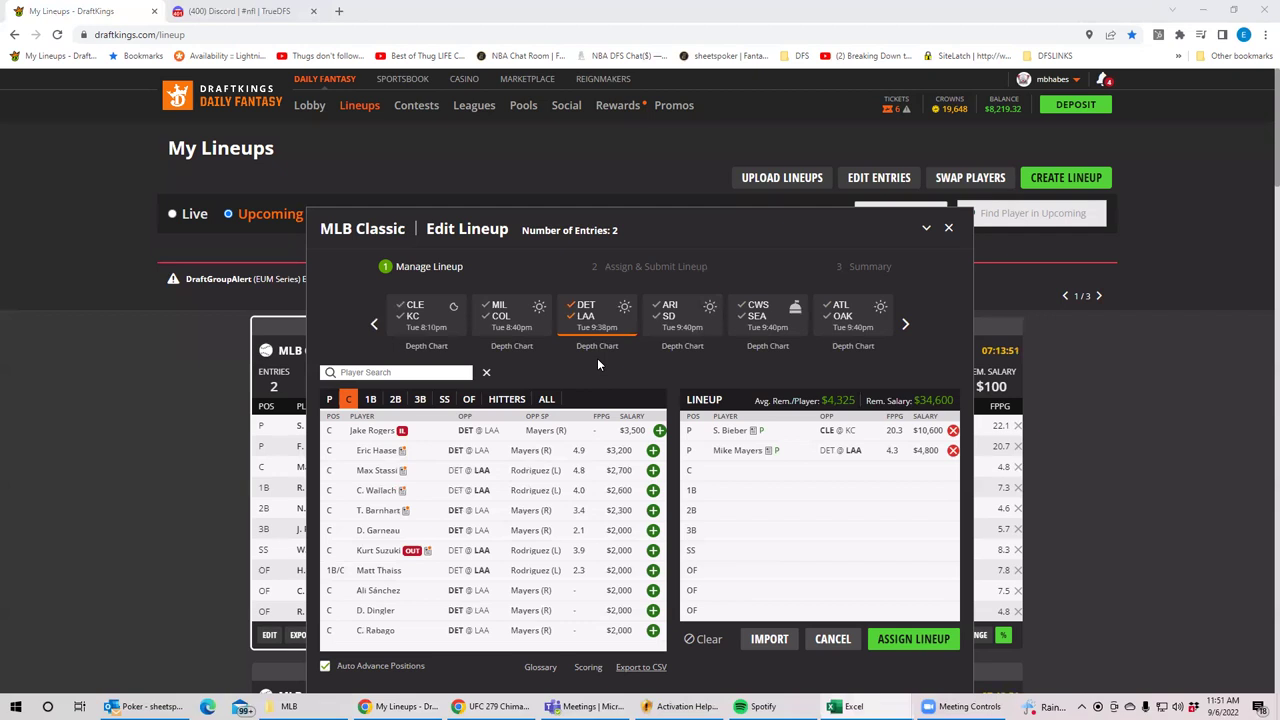
click(588, 316)
click(587, 316)
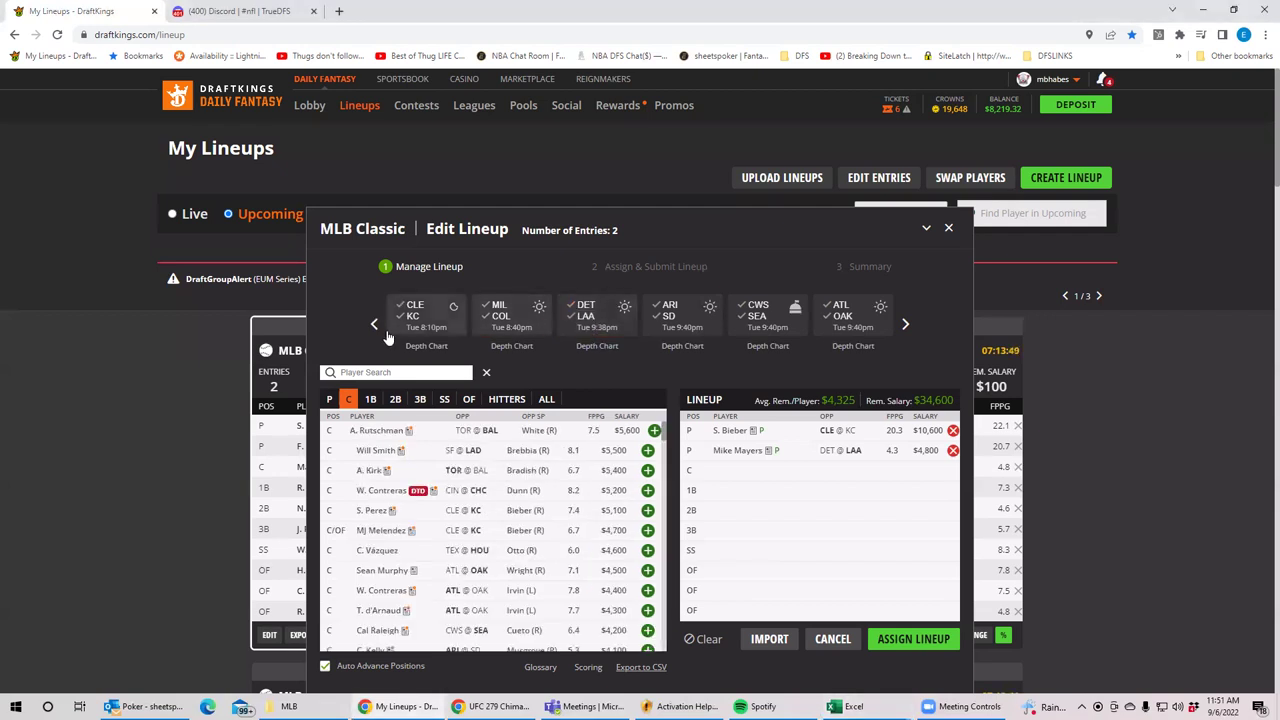
List only Toronto's outfielders from the TOR @ BAL game and return to all games.
click(370, 325)
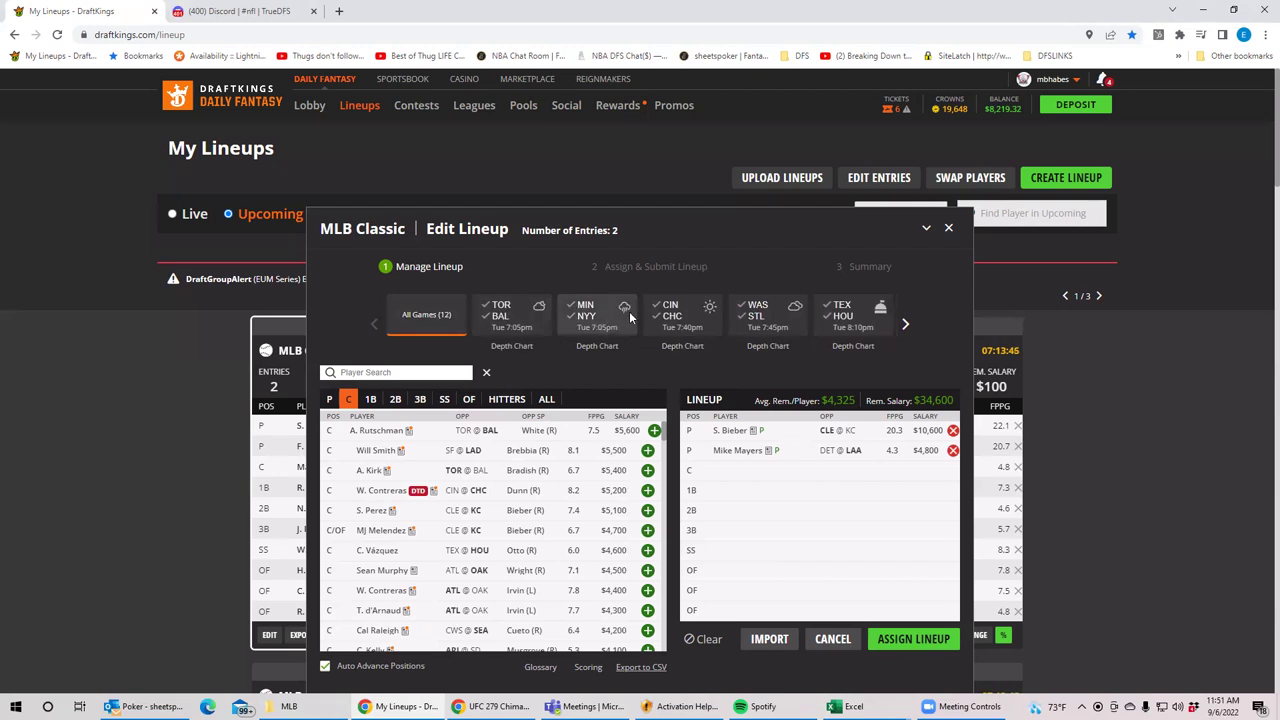
click(505, 312)
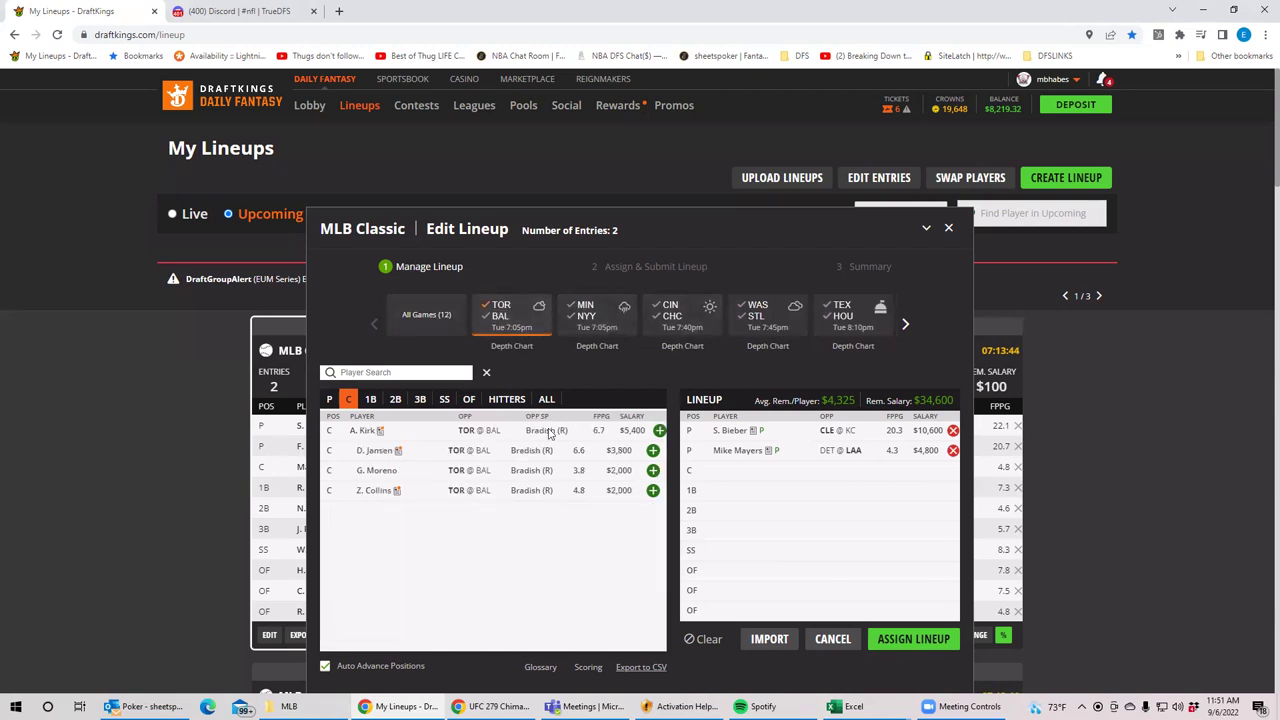
click(469, 399)
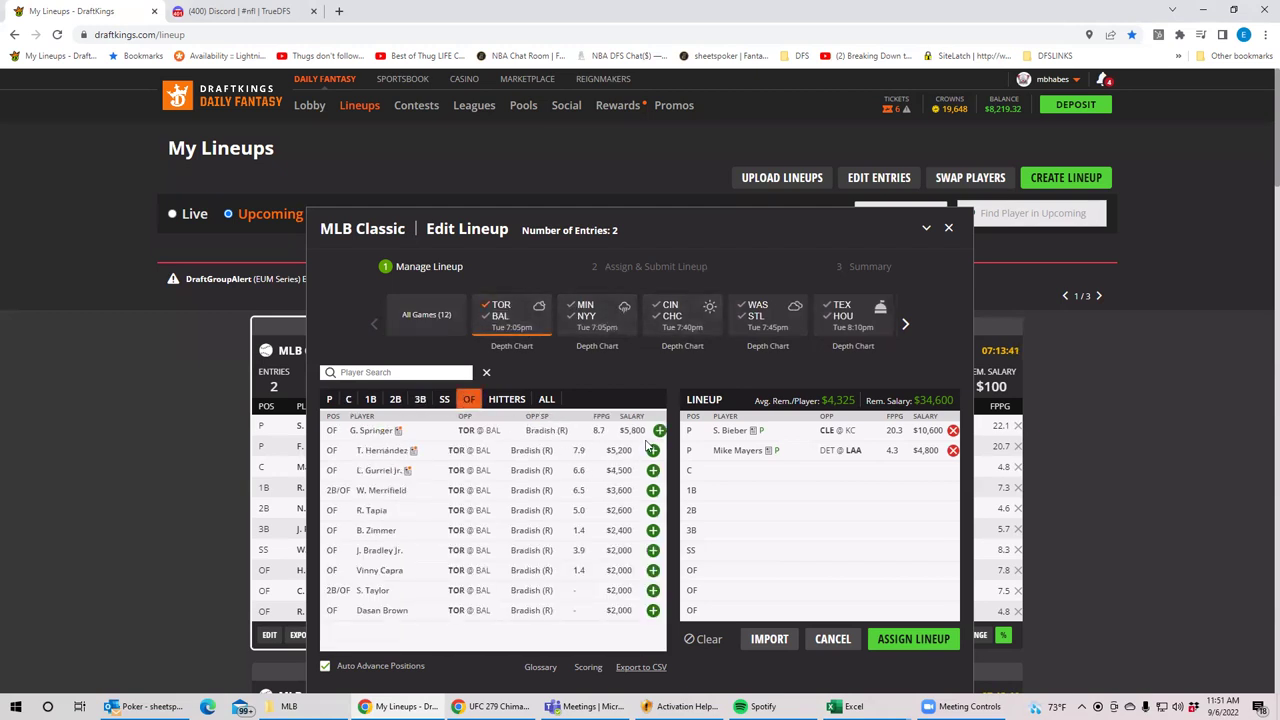
click(500, 312)
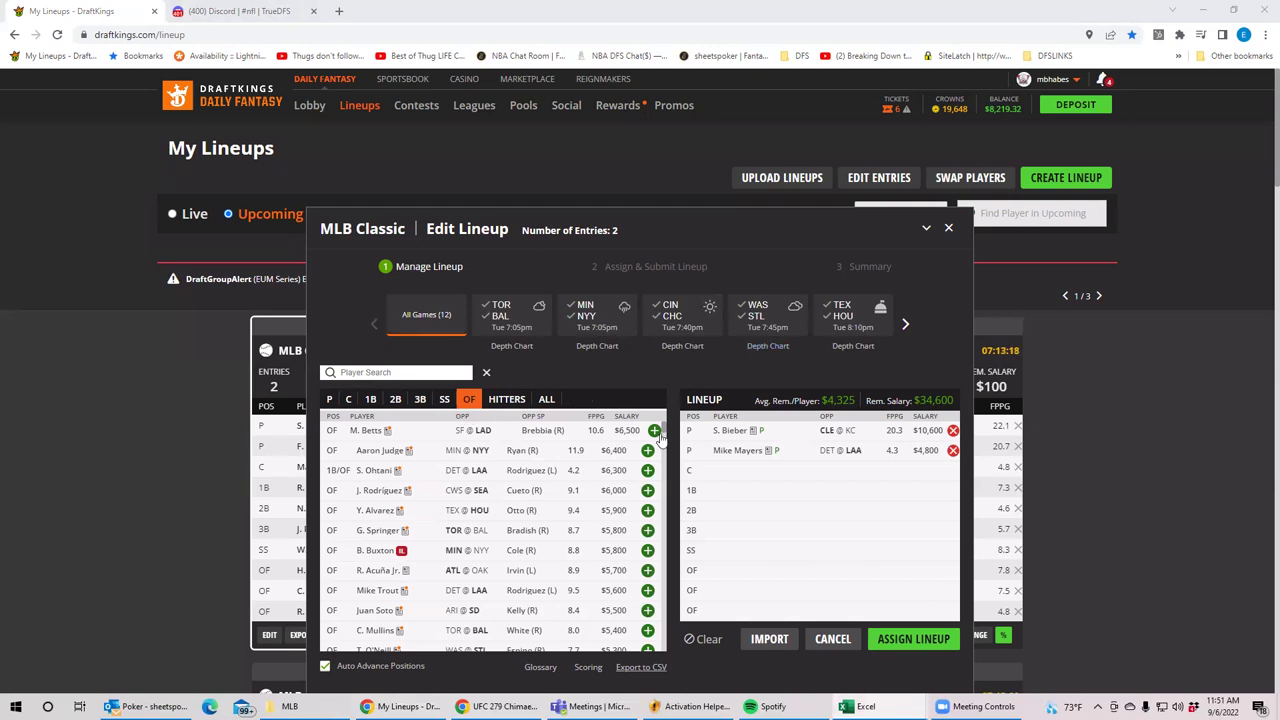
List only the Los Angeles Angels' outfielders and add S. Ohtani and Mike Trout to the lineup.
click(905, 323)
click(591, 318)
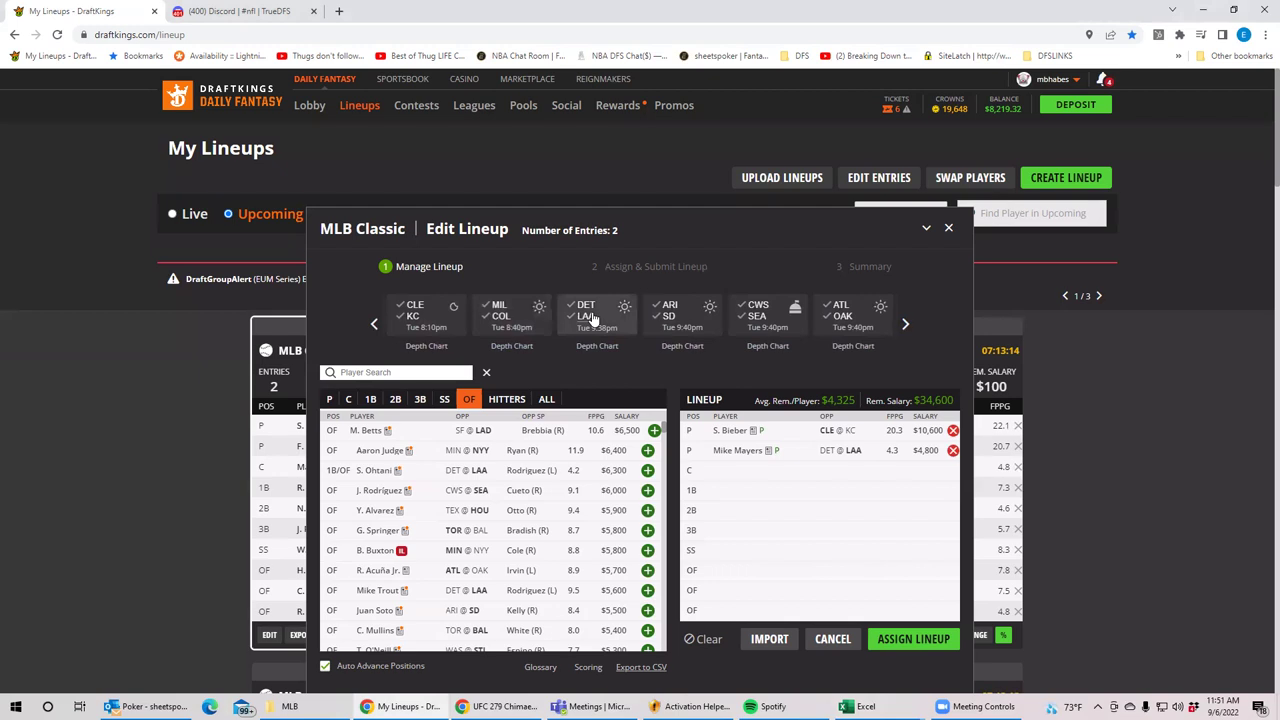
click(654, 430)
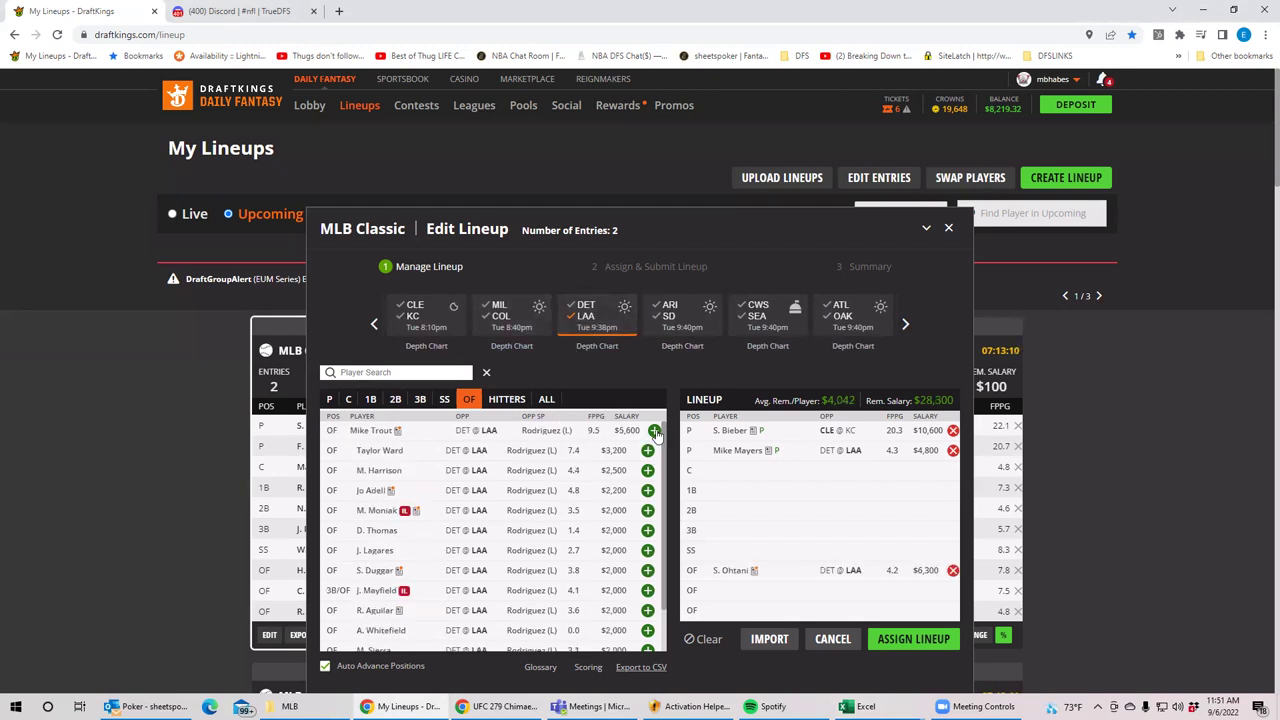
click(654, 430)
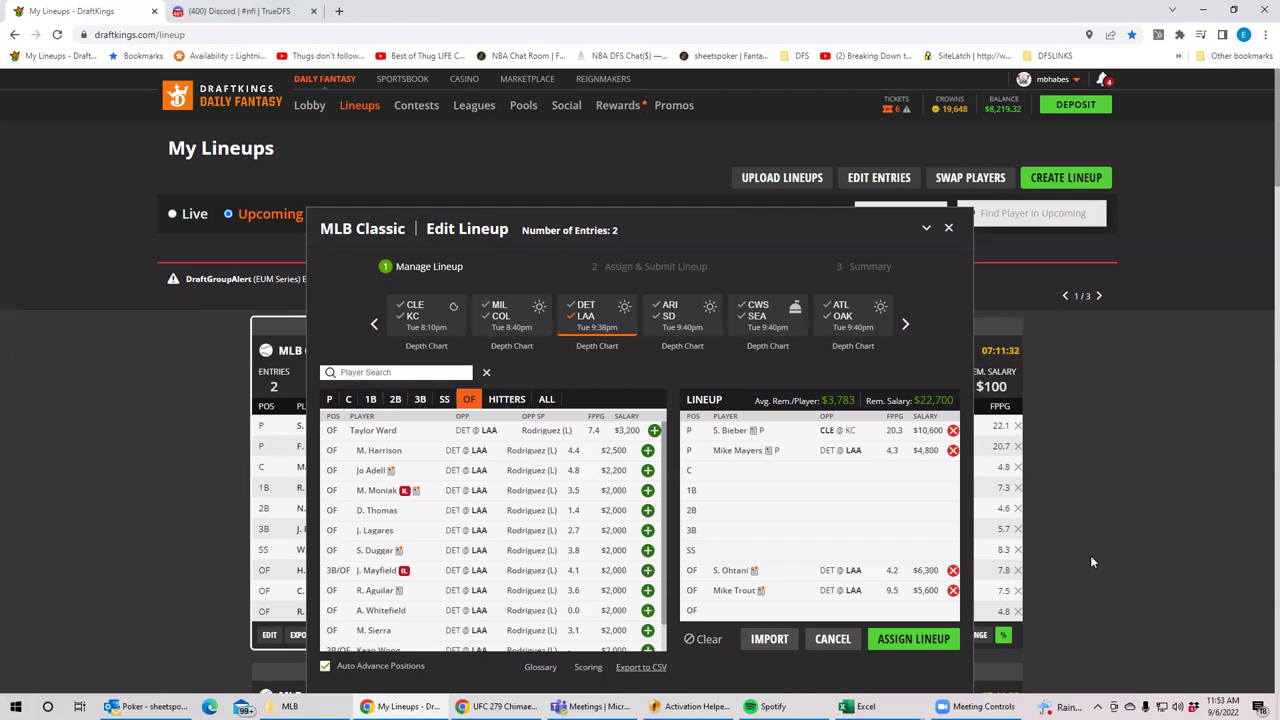
Remove outfielders Mike Trout and S. Ohtani from the lineup.
click(952, 590)
click(952, 570)
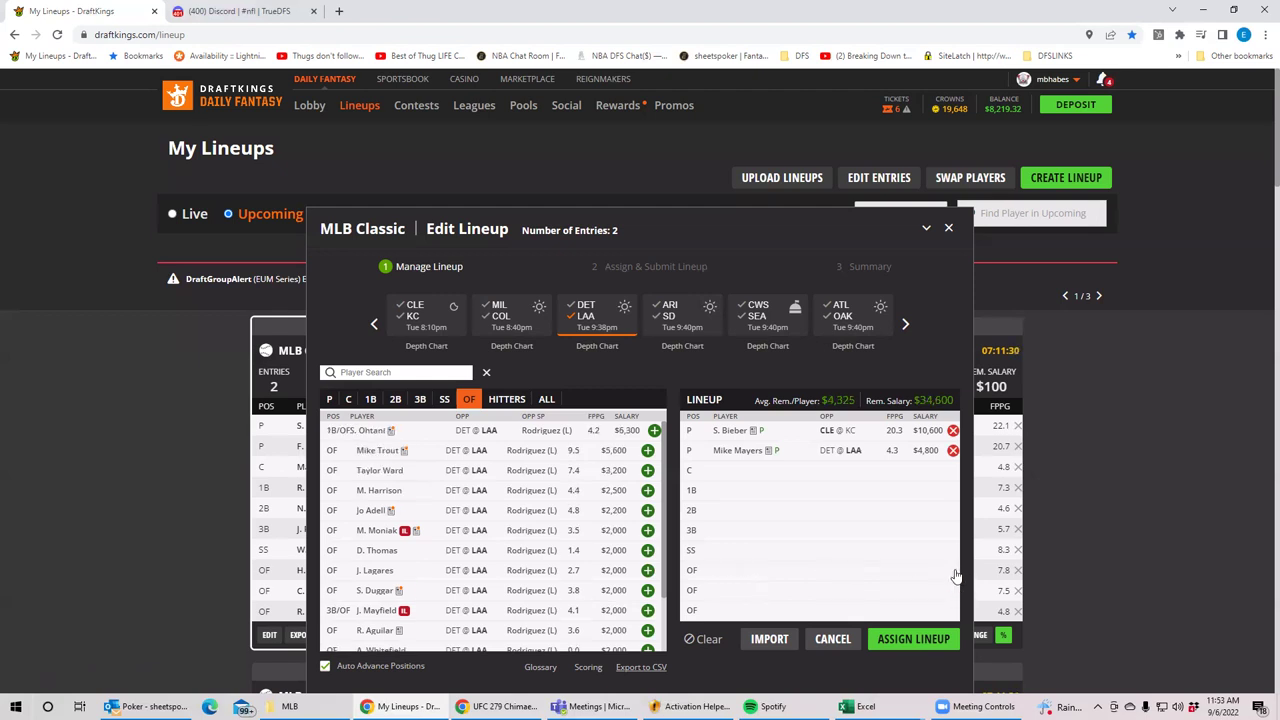
List the pitchers of the ARI @ SD game and examine M. Kelly's game log.
click(668, 310)
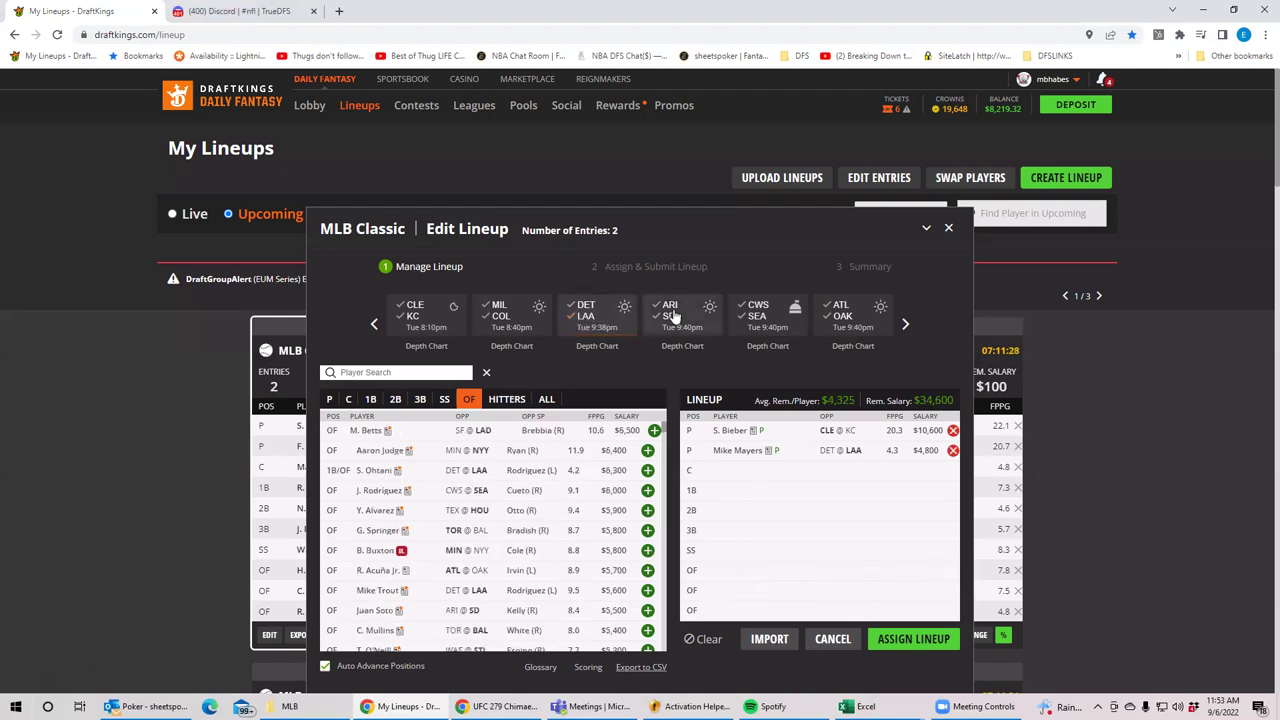
click(331, 399)
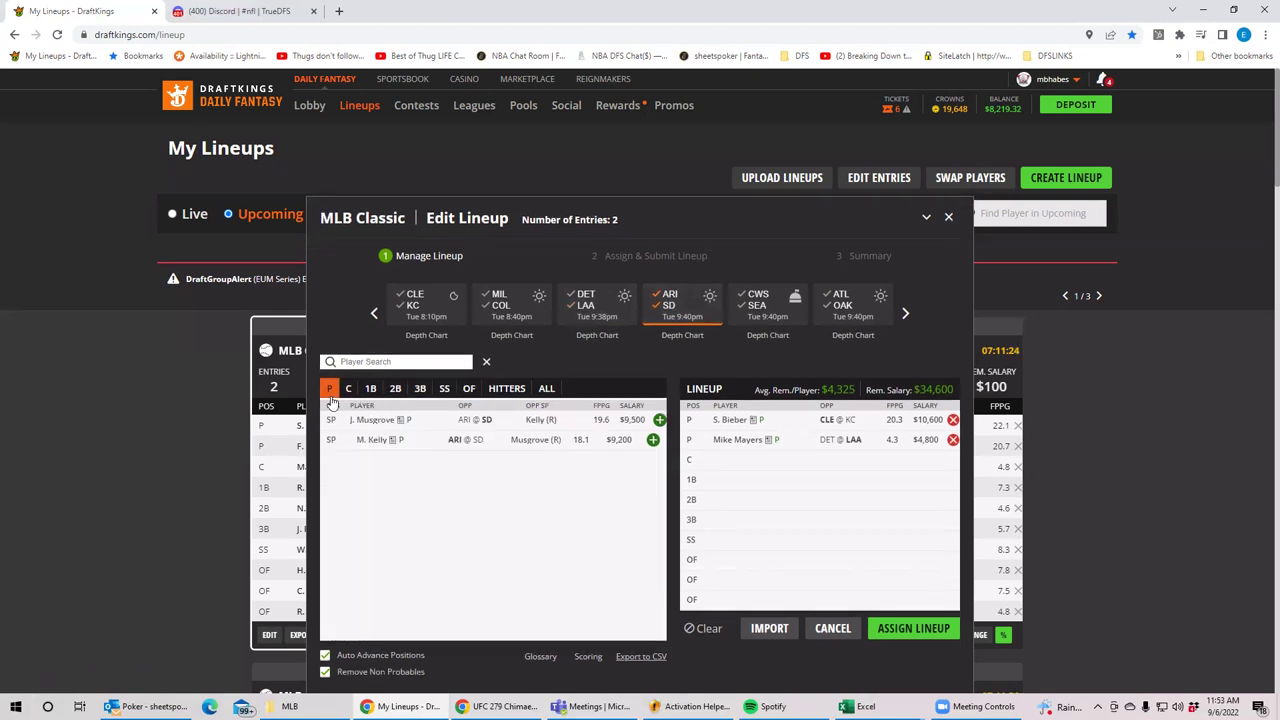
click(372, 440)
click(632, 308)
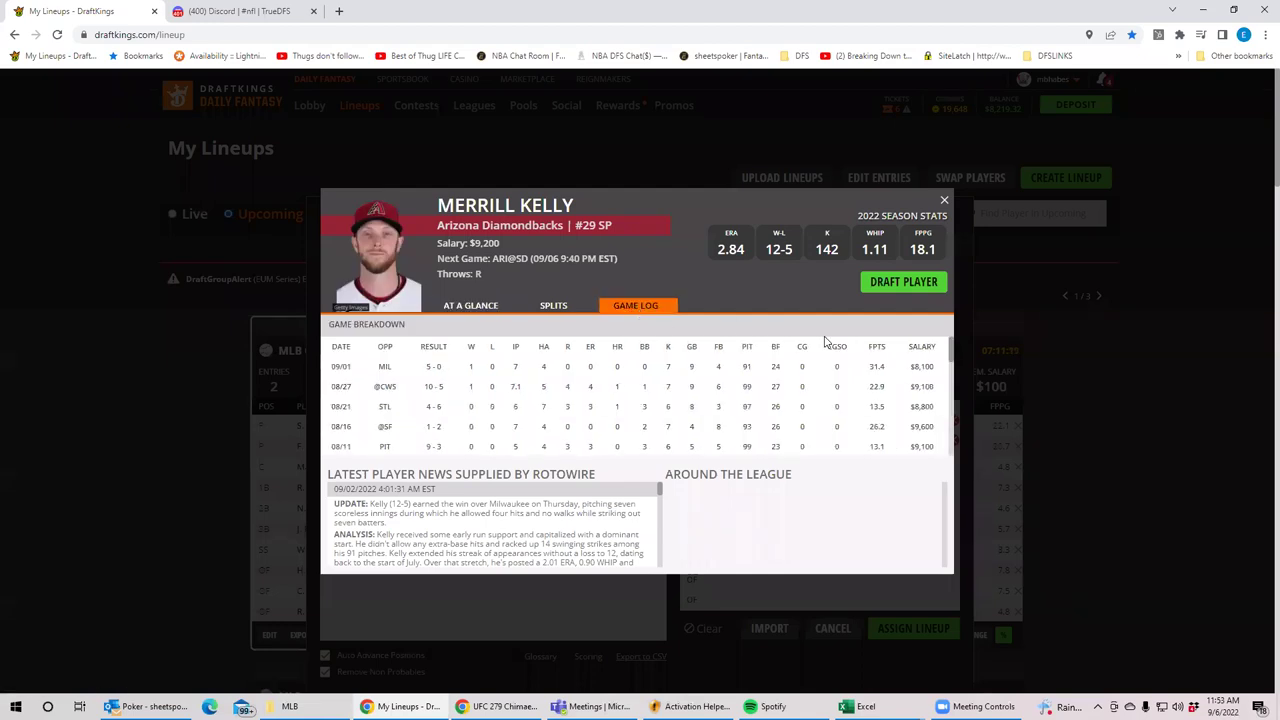
click(943, 202)
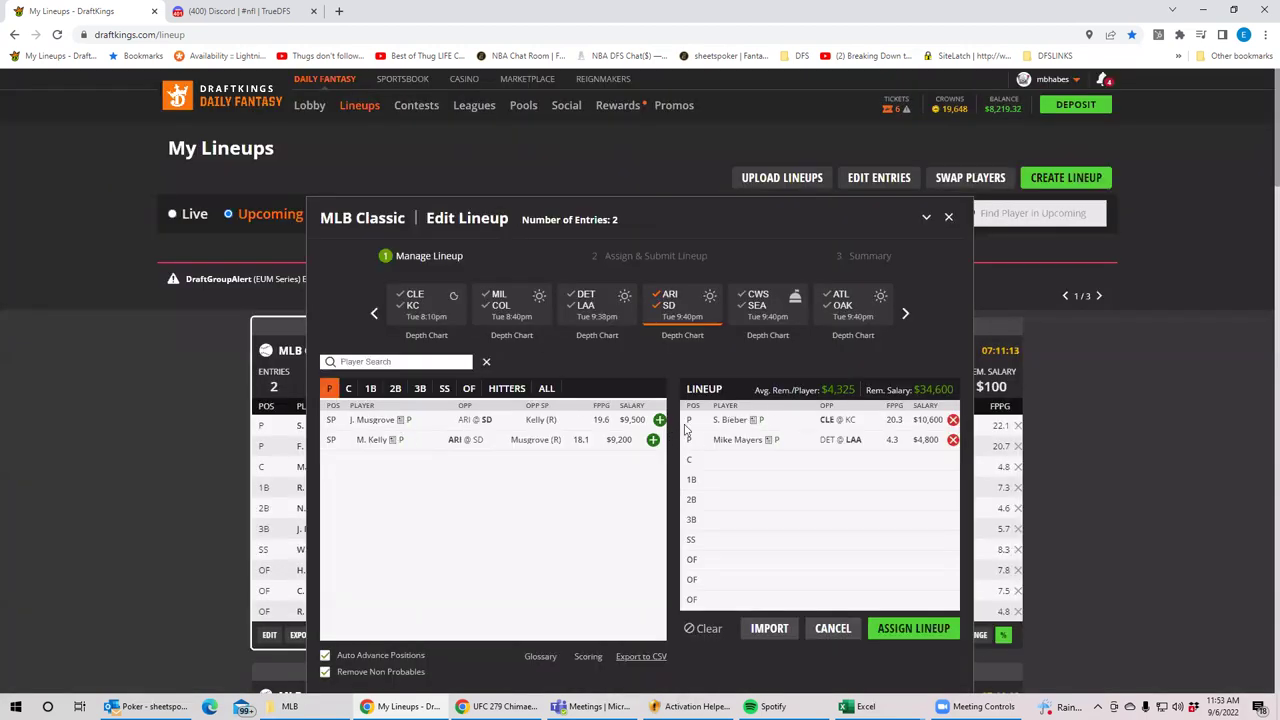
Replace Mike Mayers with J. Musgrove as the second pitcher and examine Musgrove's game log.
click(953, 441)
click(659, 419)
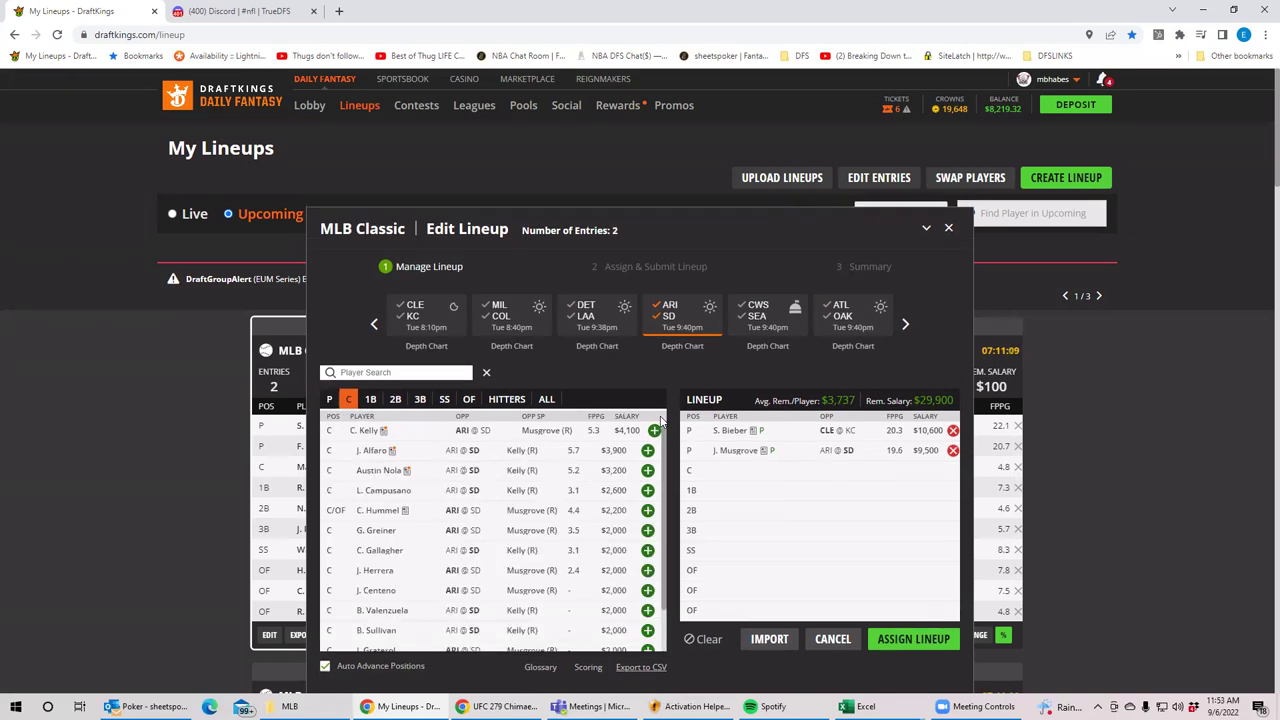
click(737, 451)
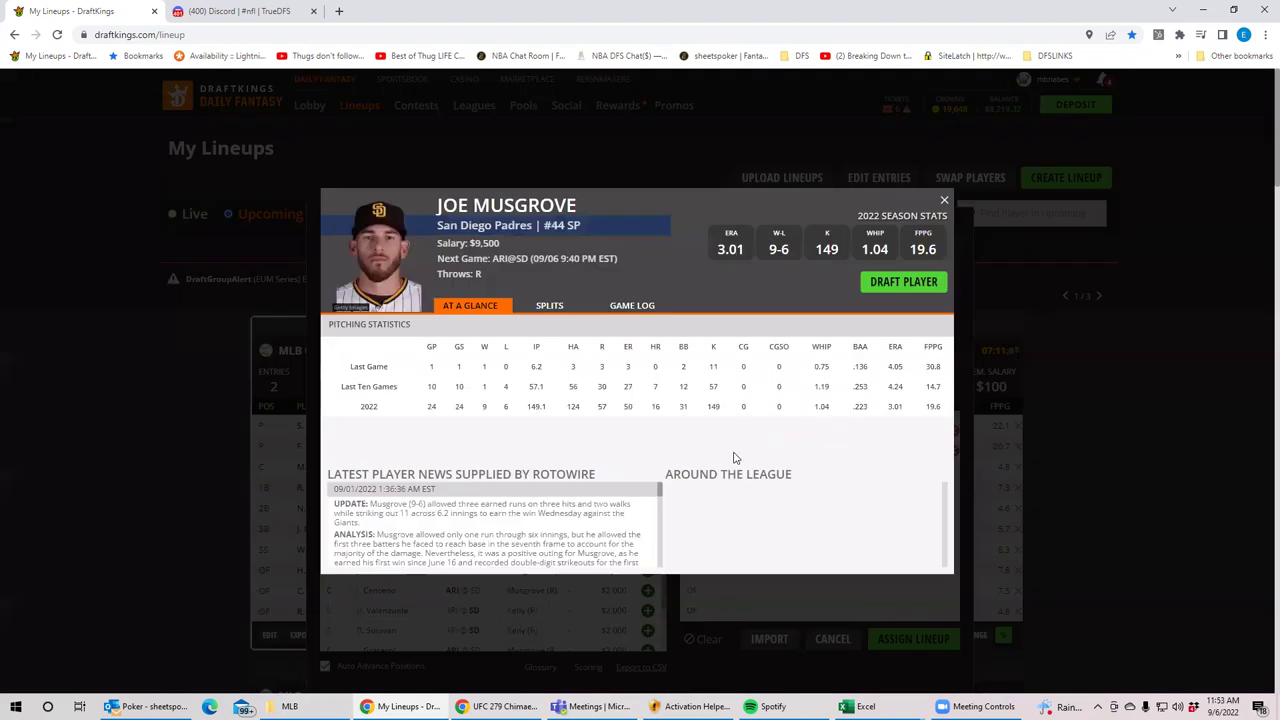
click(634, 307)
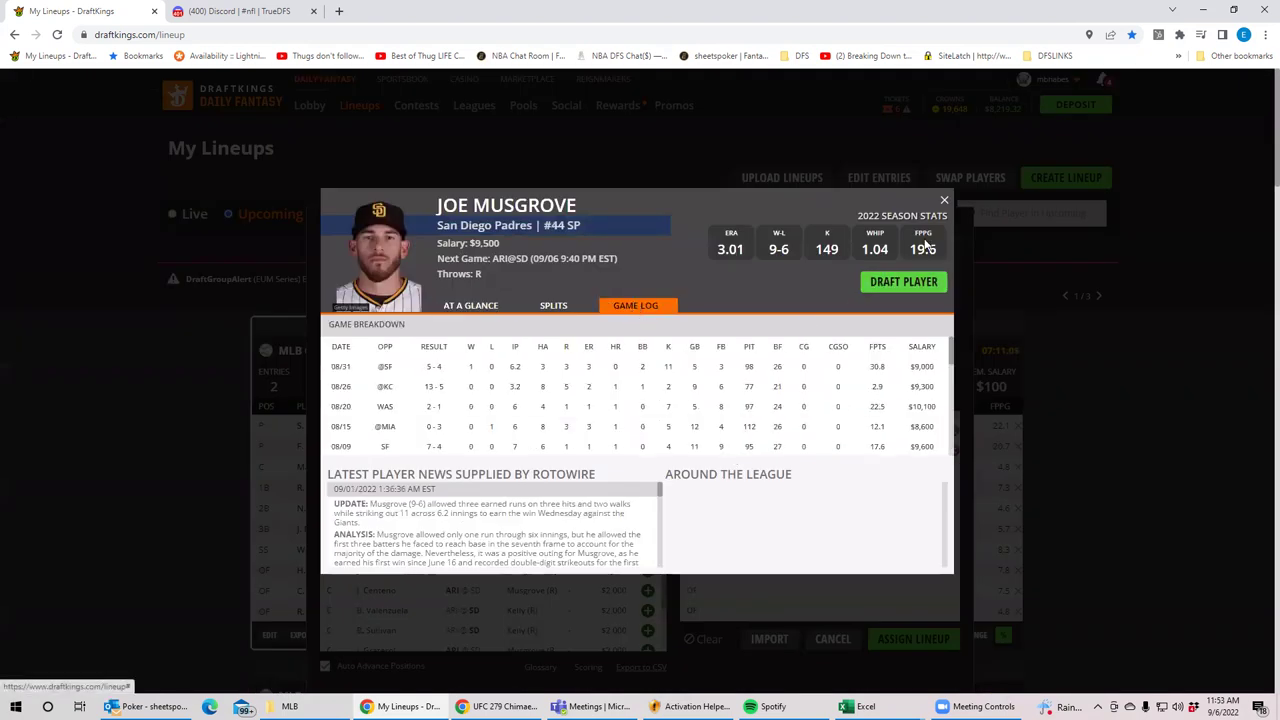
click(944, 201)
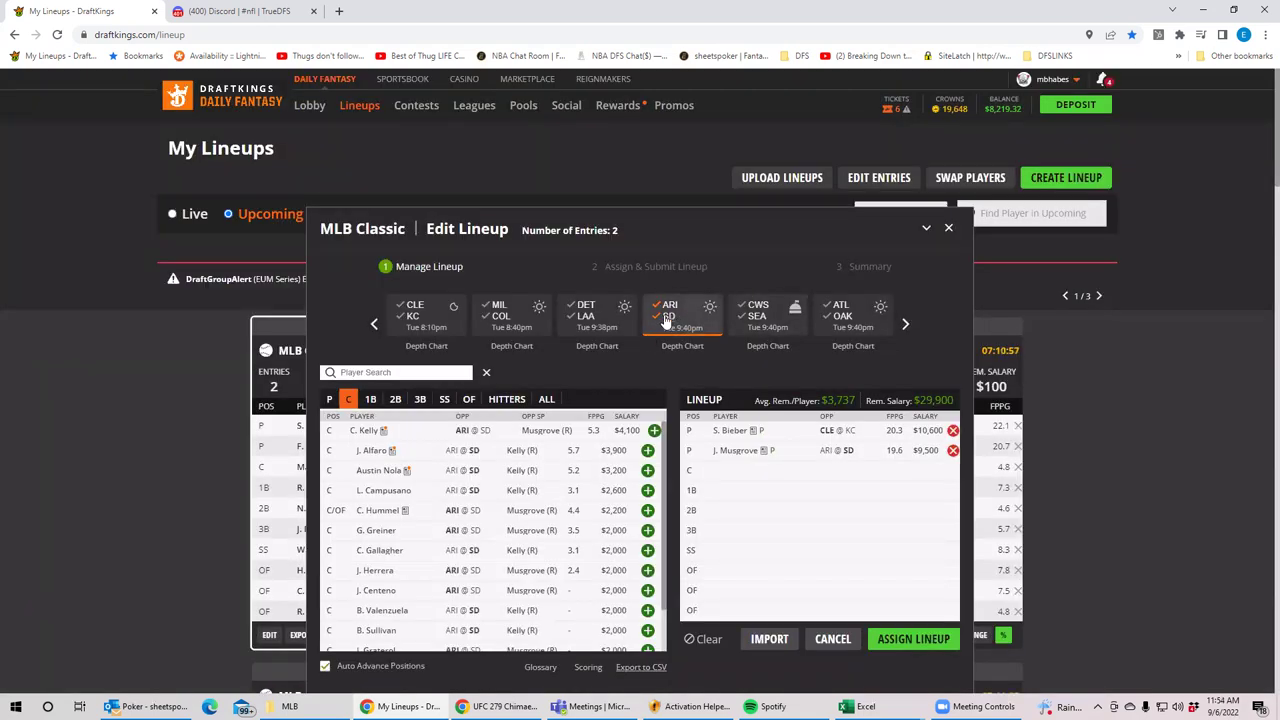
List only Arizona's catchers from the ARI @ SD game and return to all games.
click(666, 318)
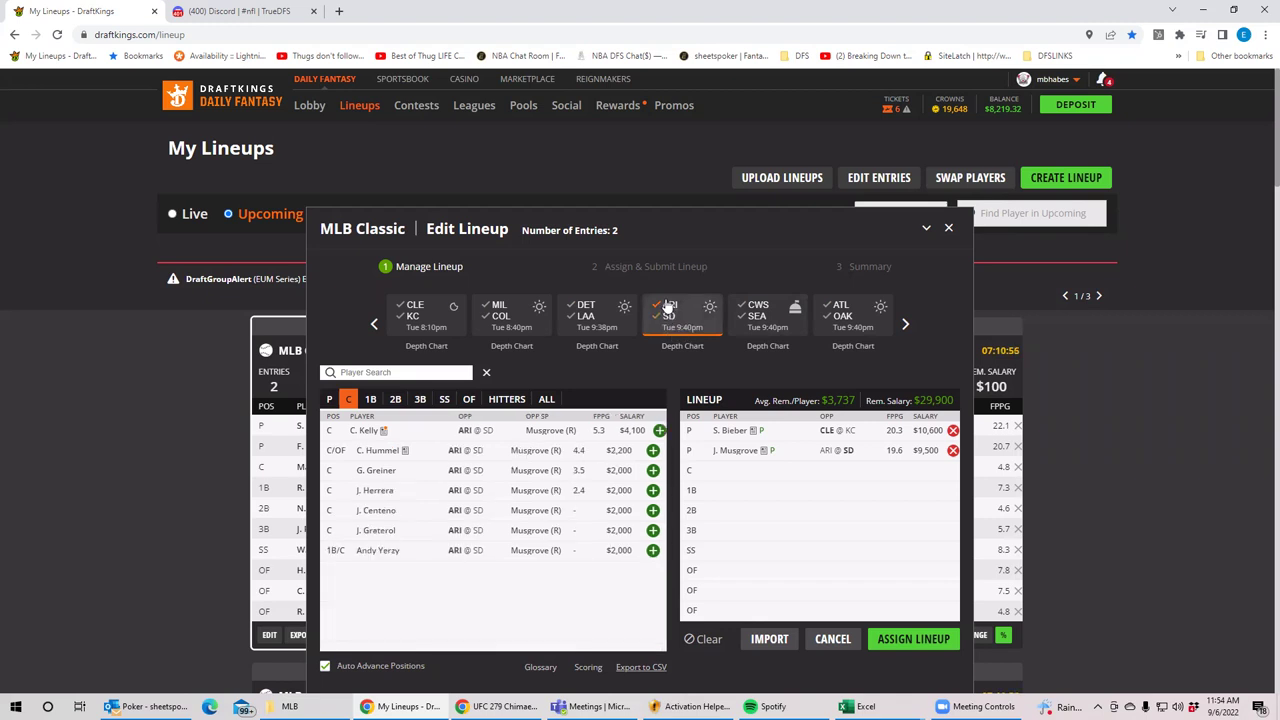
click(668, 306)
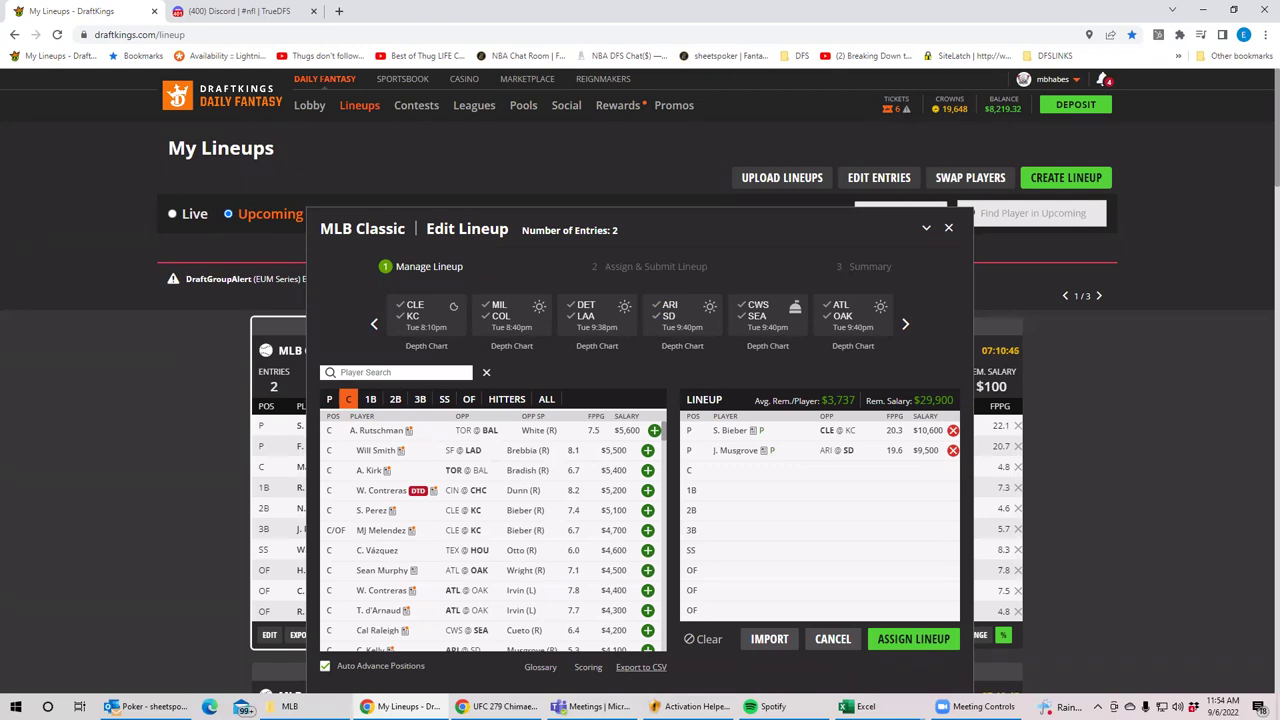
key(alt+Tab)
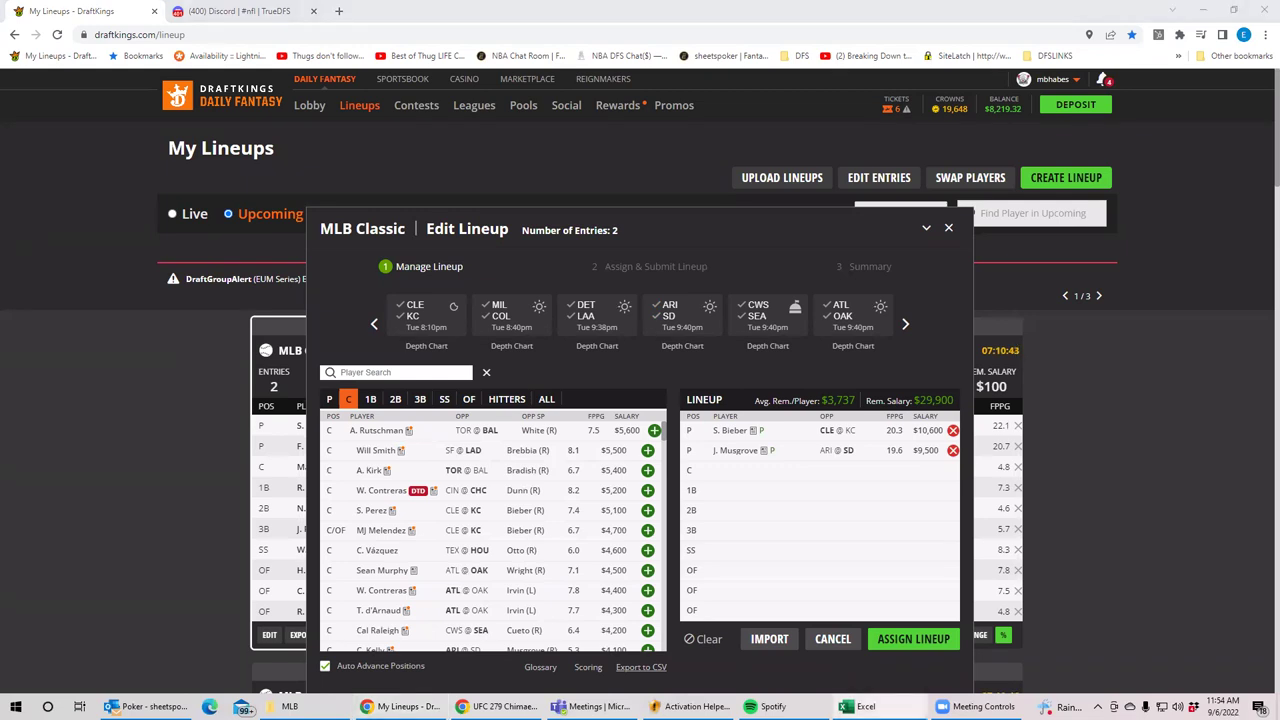
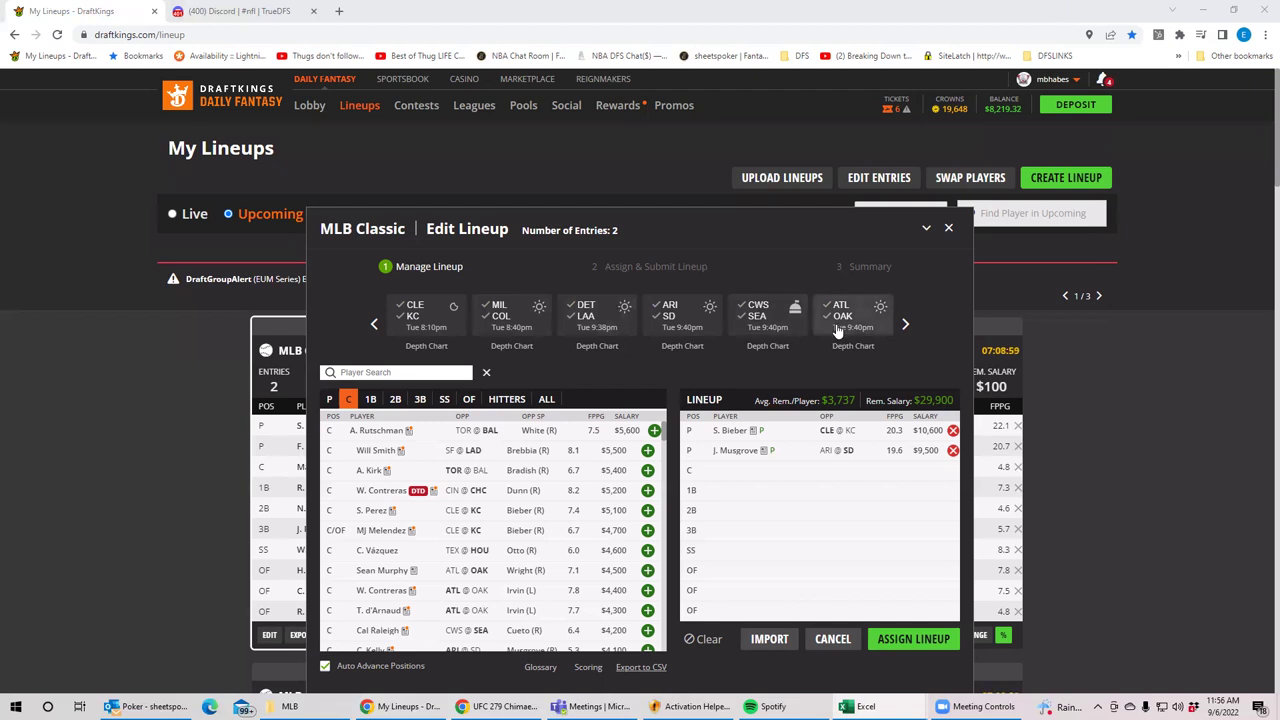
List the pitchers of the CWS @ SEA game and remove S. Bieber and J. Musgrove from the lineup.
click(764, 318)
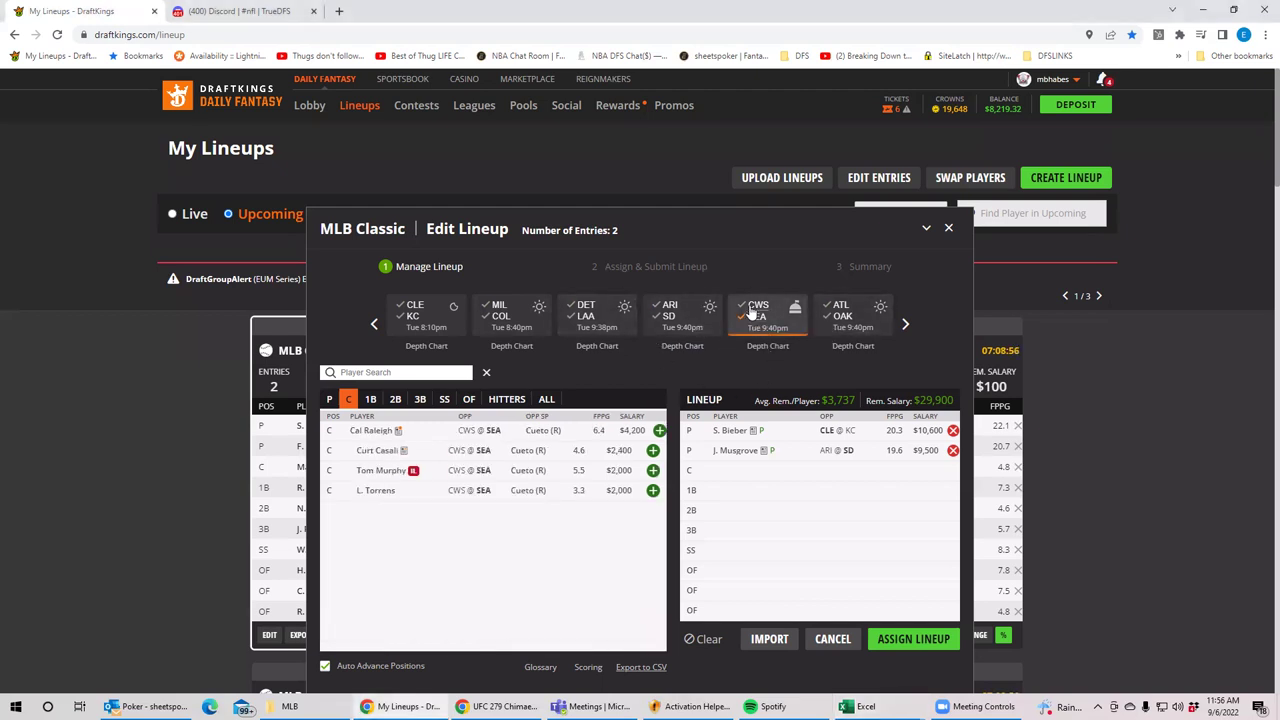
click(330, 400)
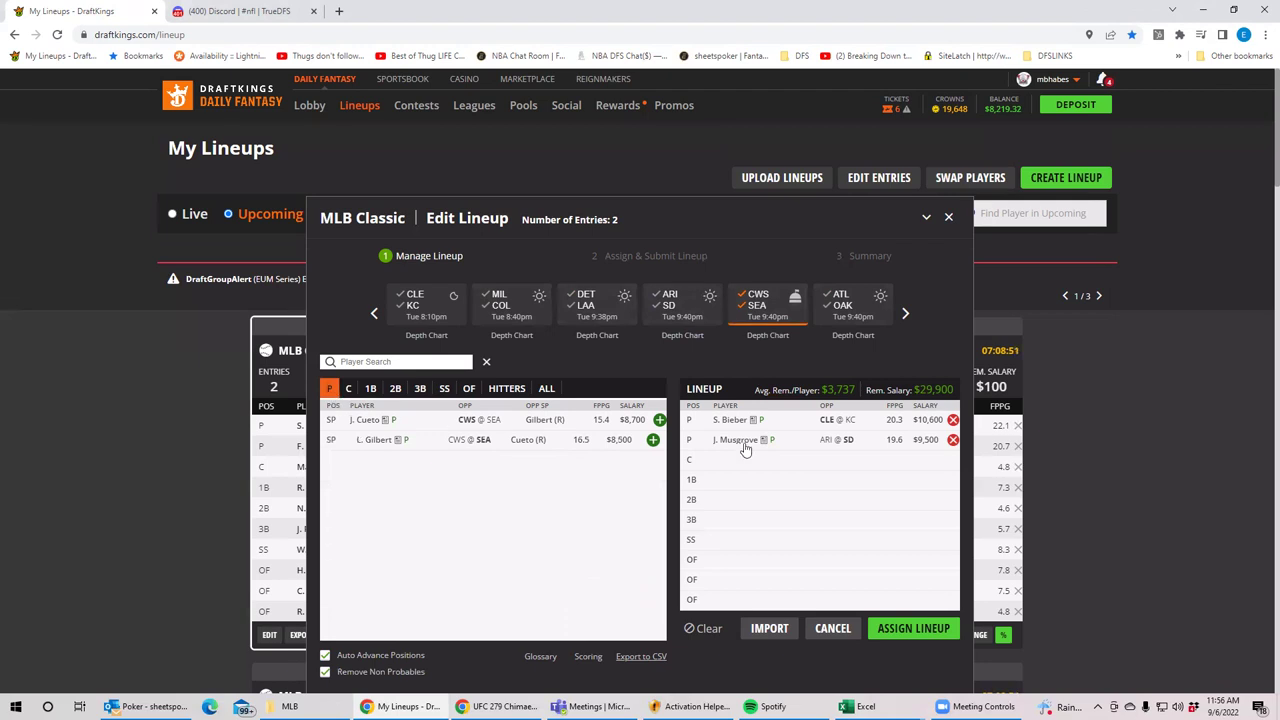
click(953, 420)
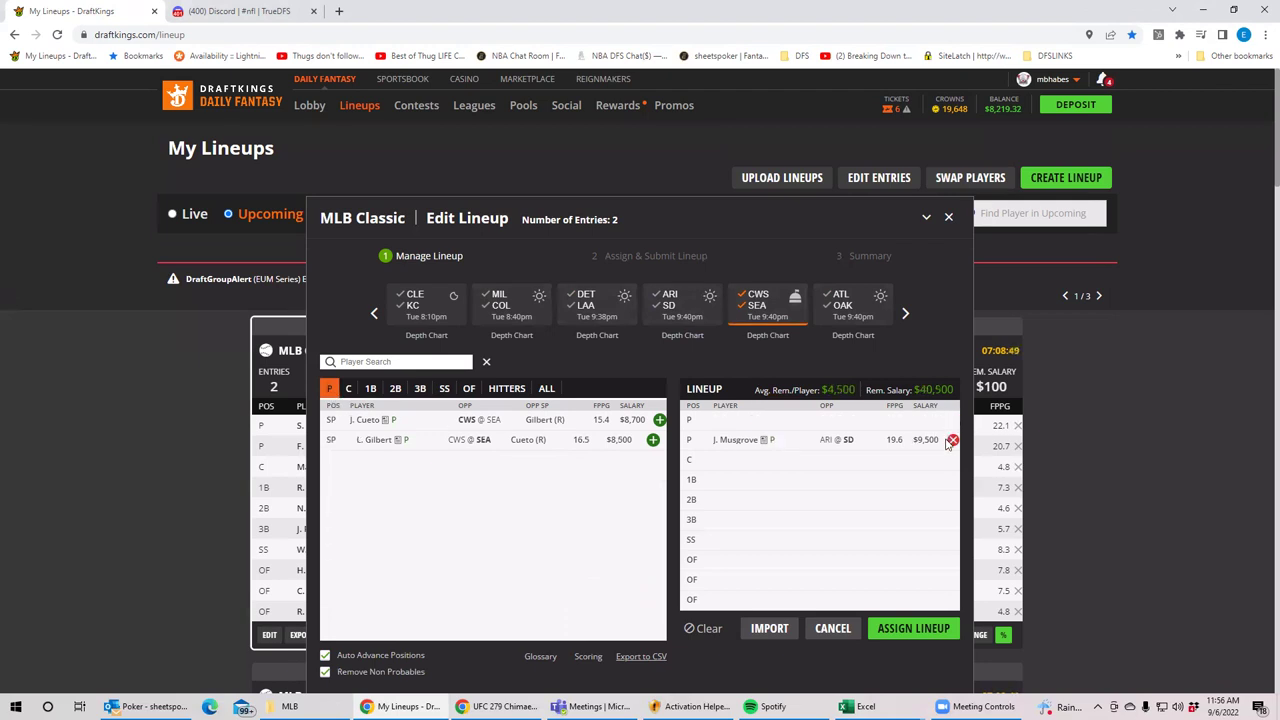
click(953, 440)
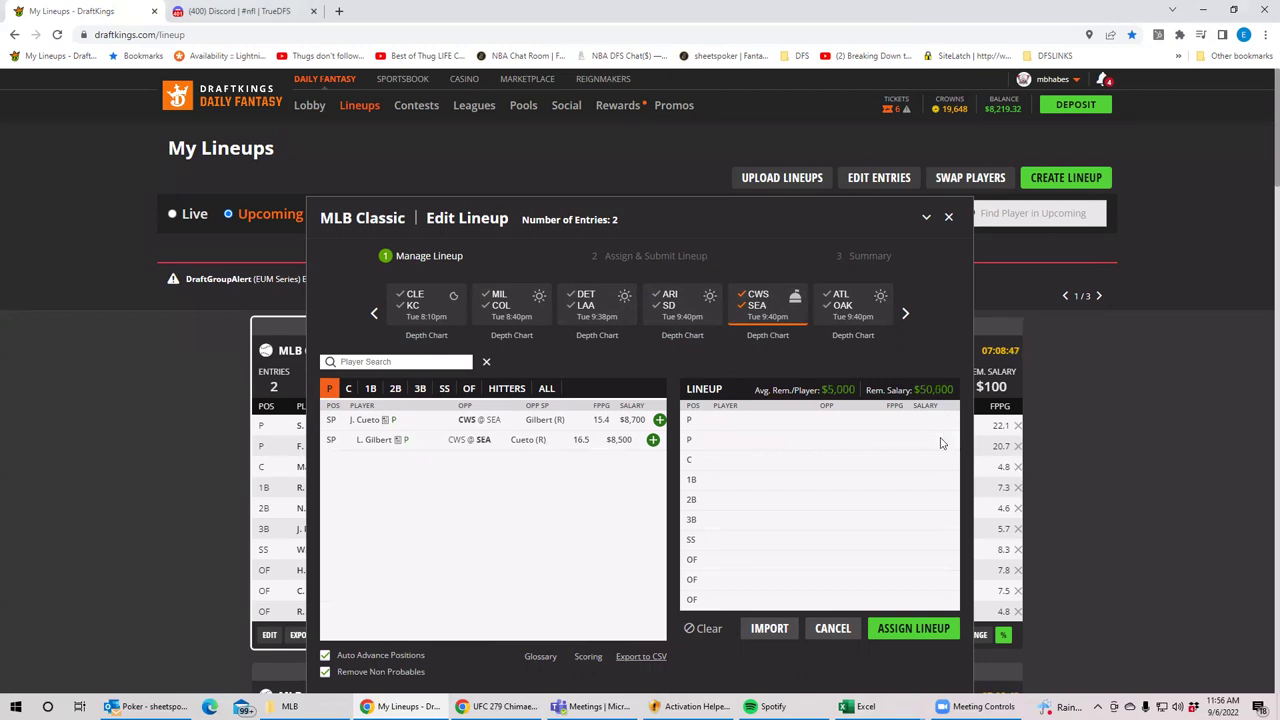
Add L. Gilbert to the lineup as the first pitcher and examine Gilbert's game log.
click(652, 440)
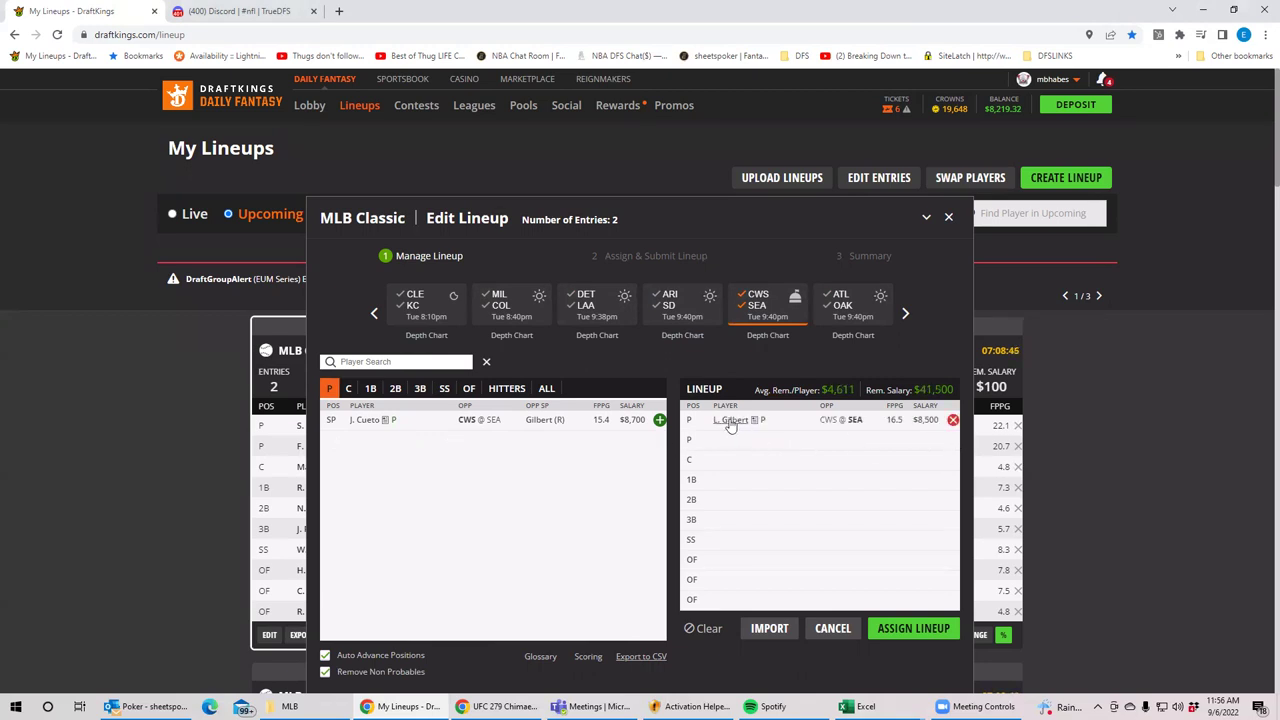
click(745, 421)
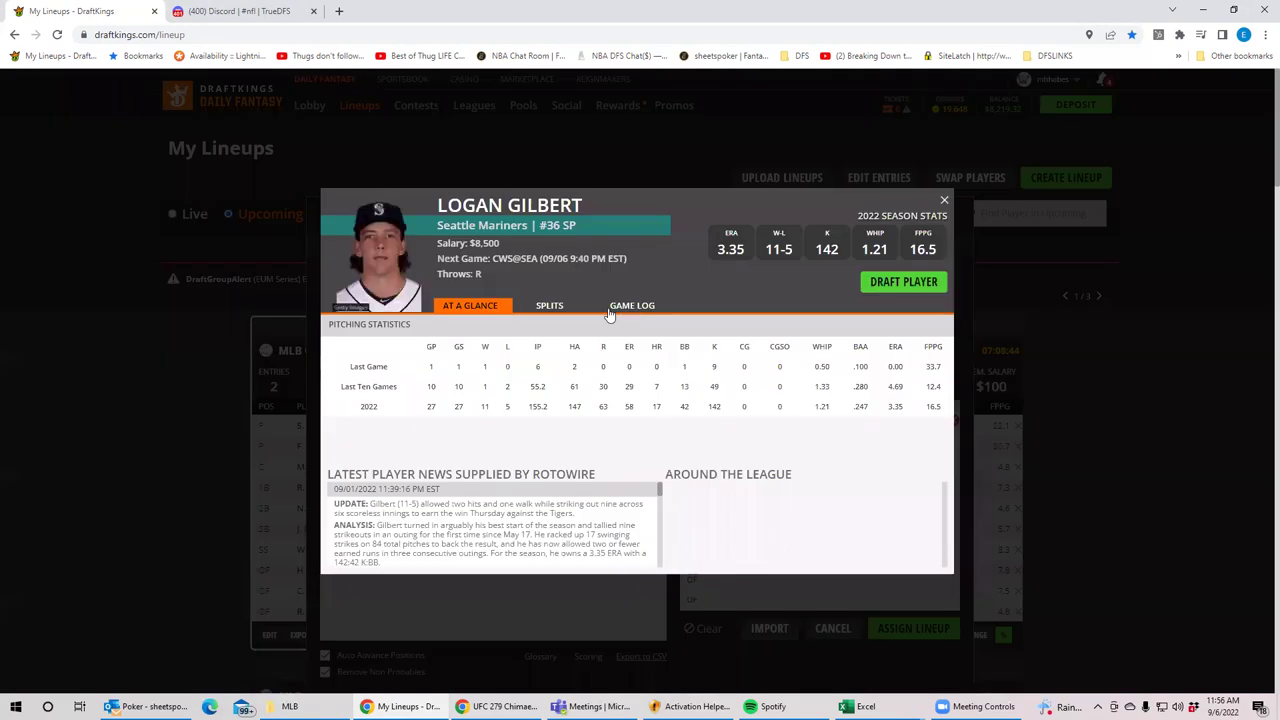
click(633, 307)
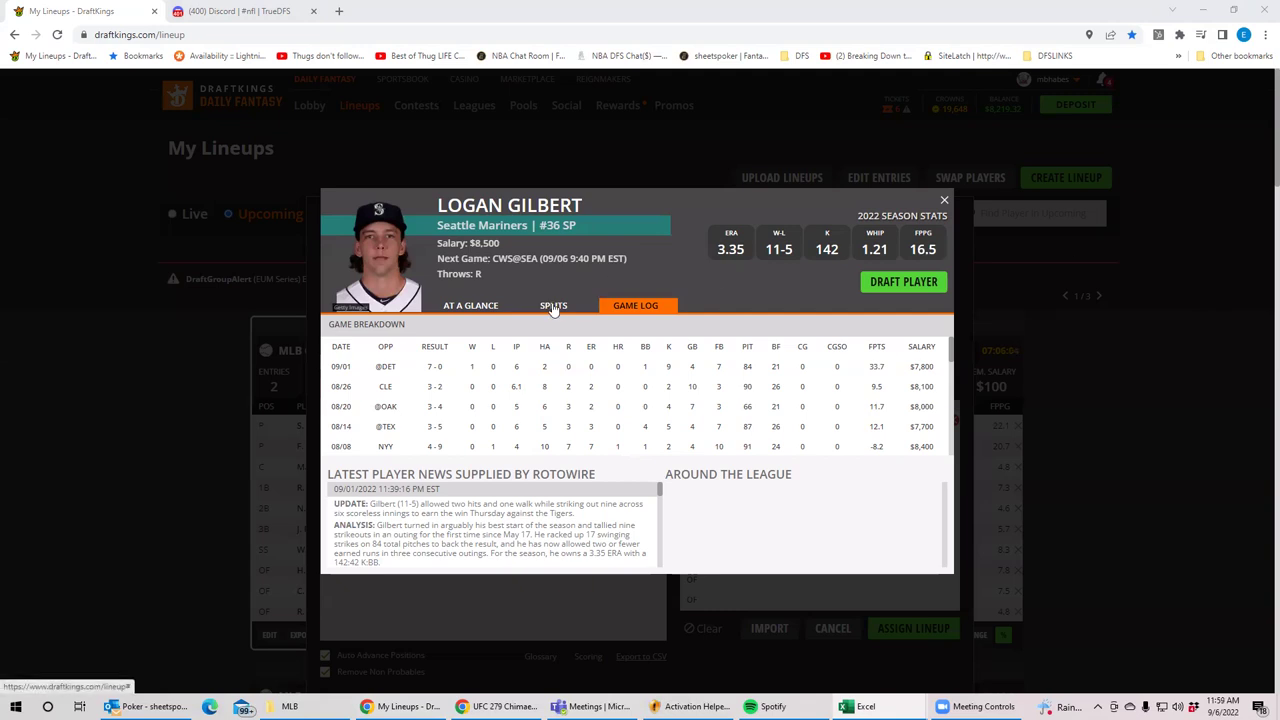
click(944, 203)
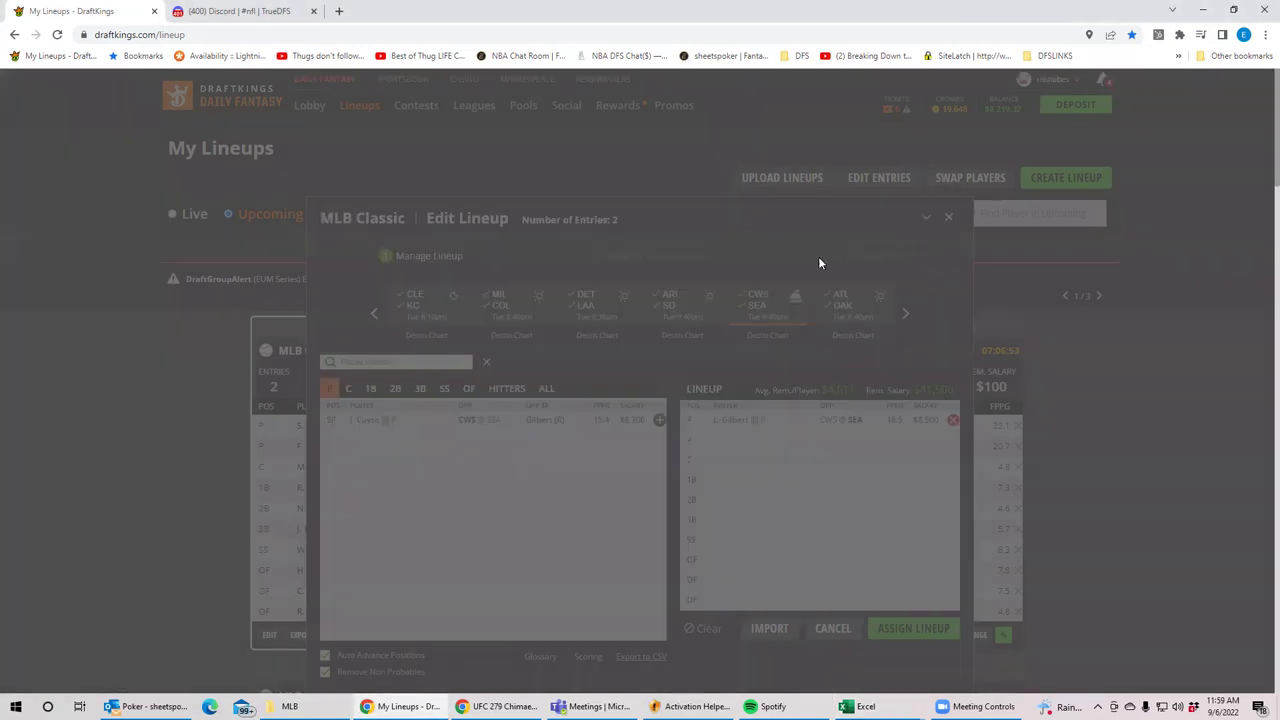
Examine J. Cueto's pitching statistics, then return to the pitchers of all games.
click(362, 419)
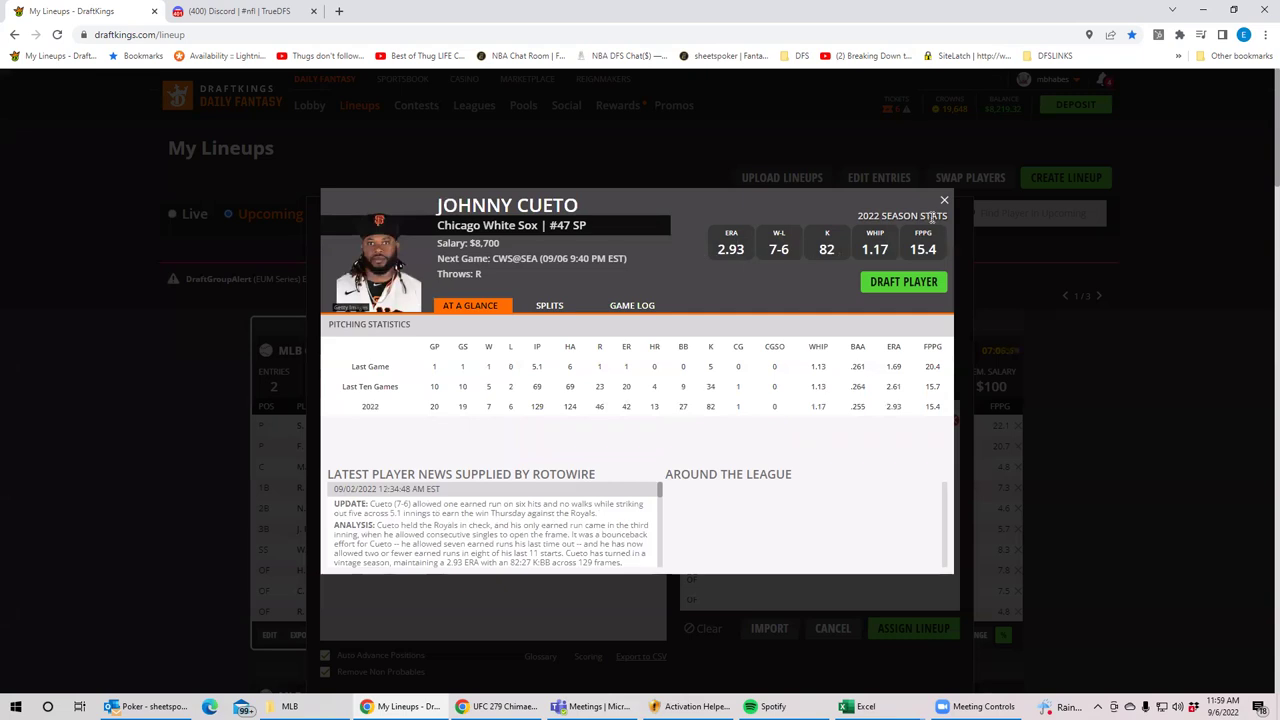
click(944, 203)
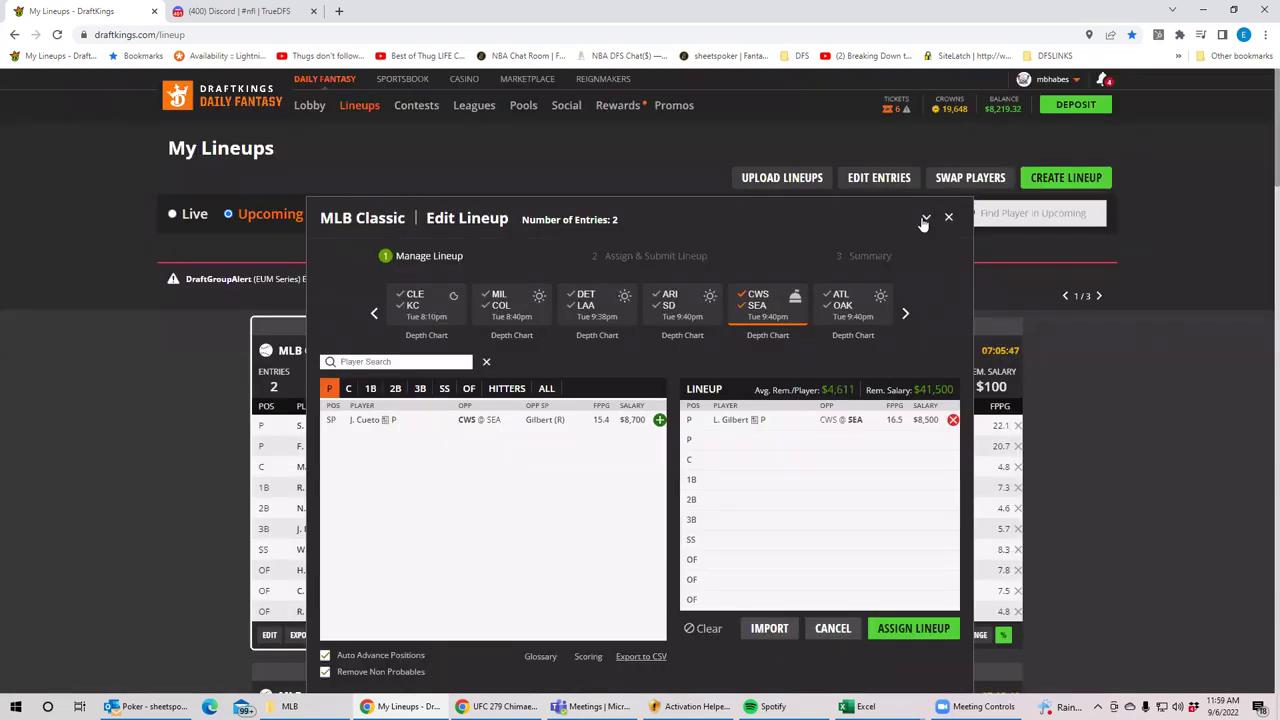
click(762, 300)
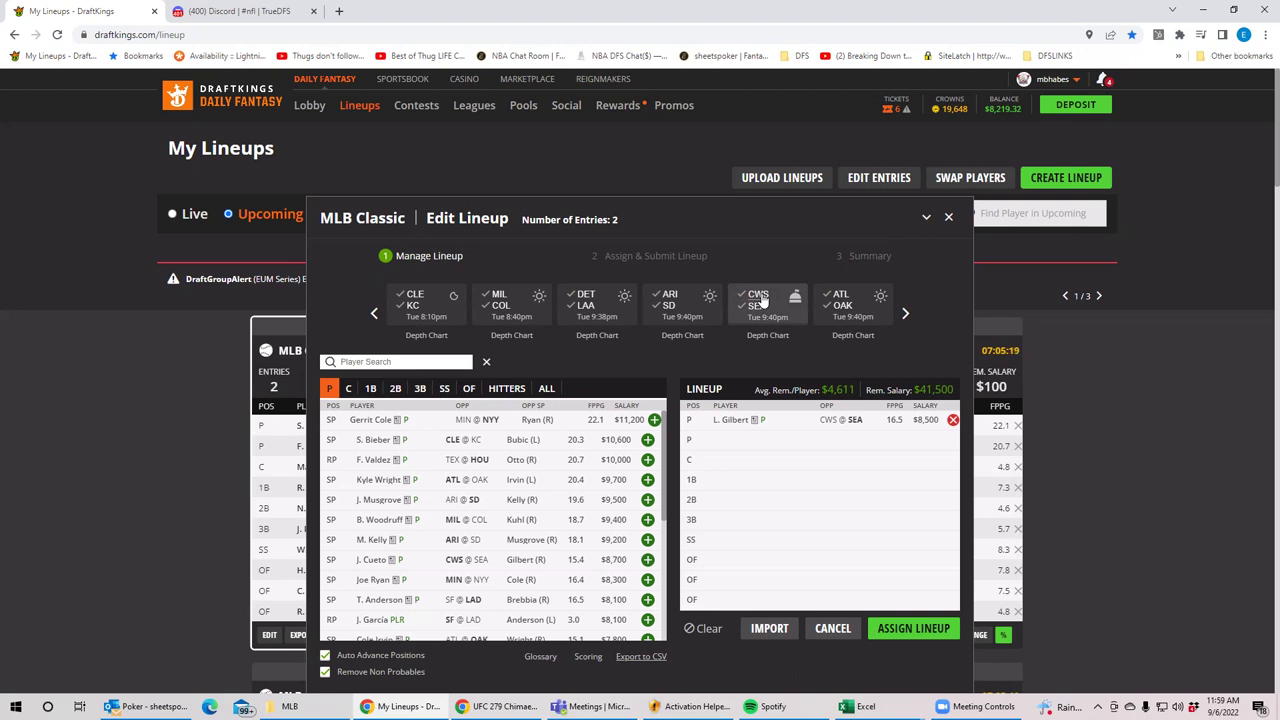
List the pitchers of the ATL @ OAK game and return to all games.
click(838, 300)
click(840, 302)
click(840, 302)
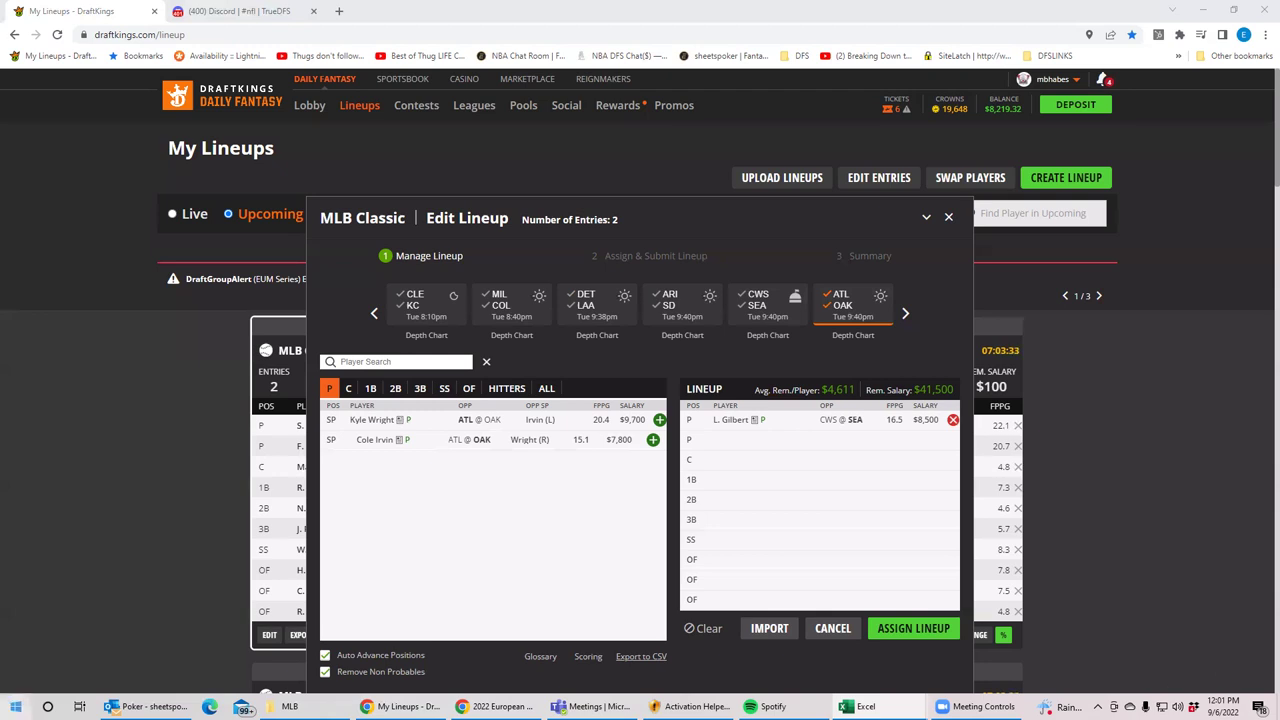
mouse_move(490, 706)
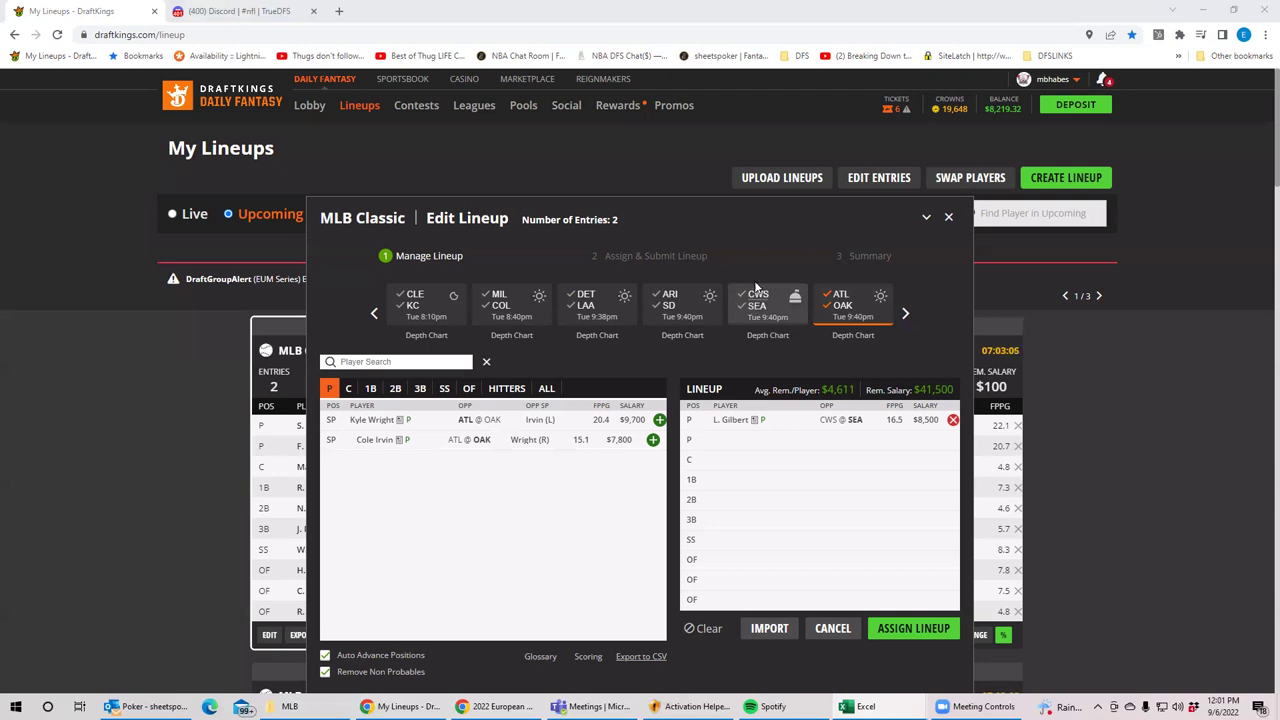
click(827, 304)
click(827, 296)
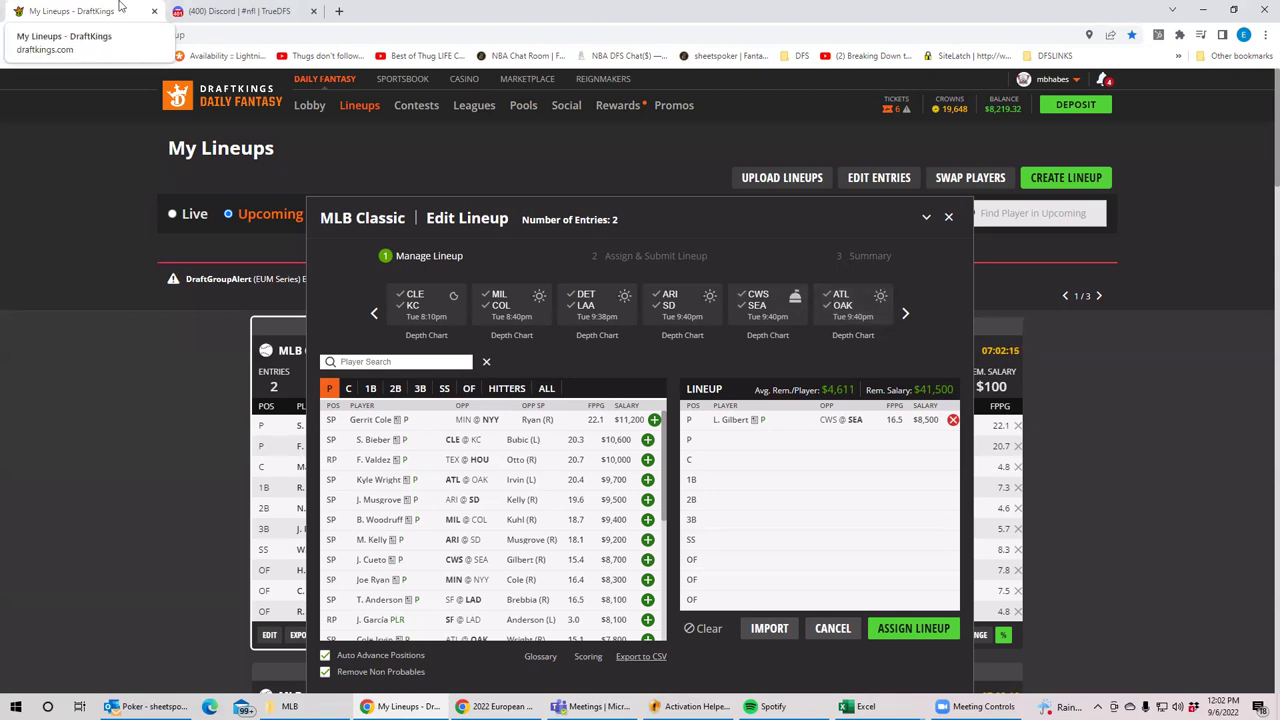
List the Dodgers' outfielders from the SF @ LAD game and examine M. Betts's game log.
click(905, 314)
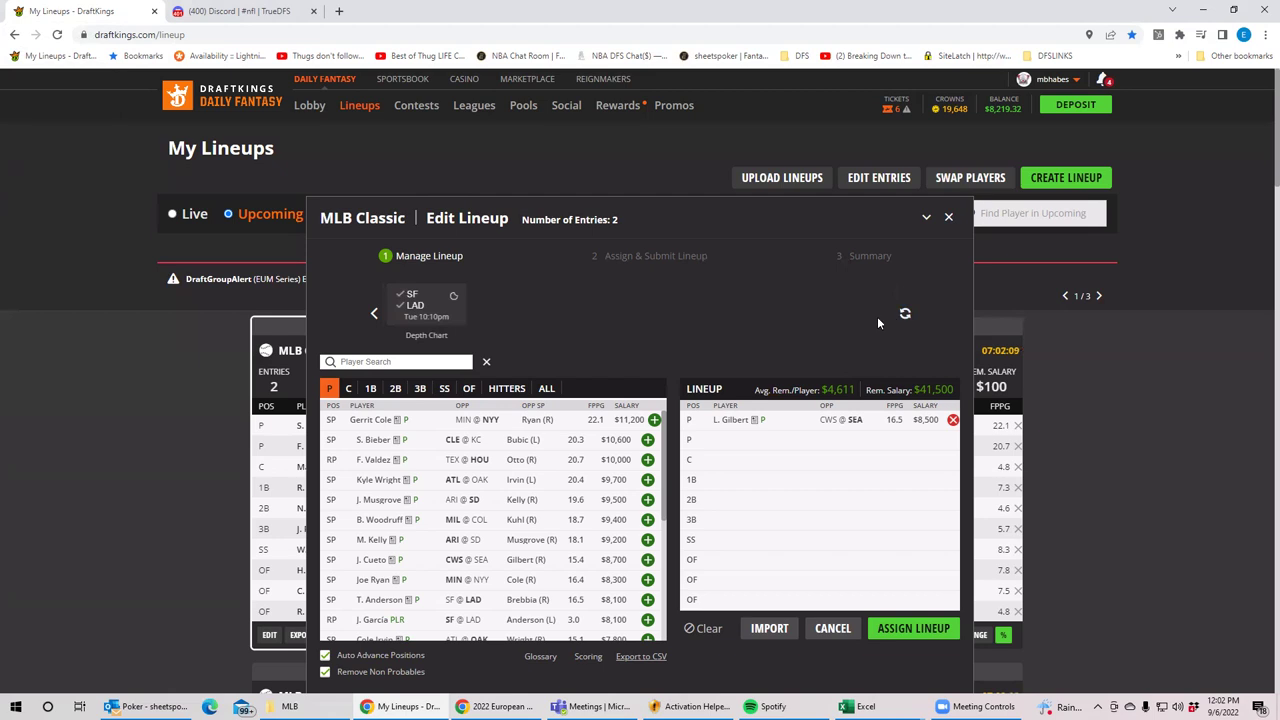
click(410, 302)
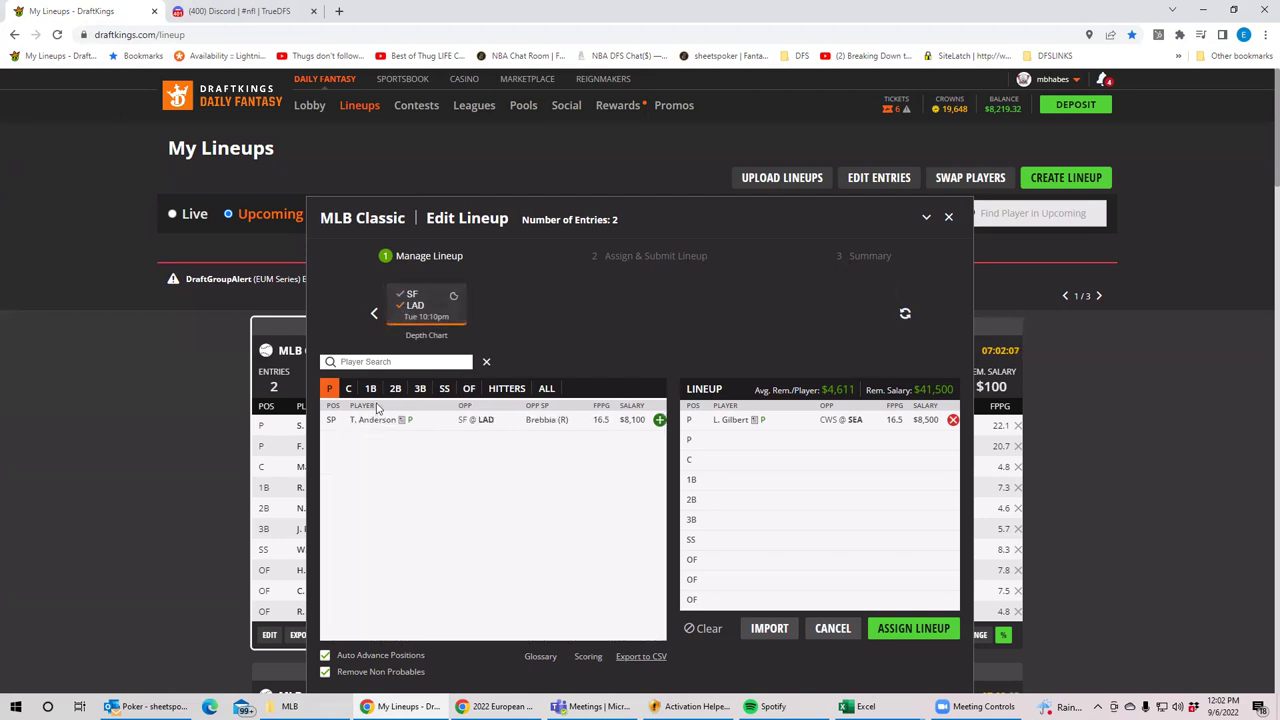
click(468, 388)
click(364, 432)
click(634, 307)
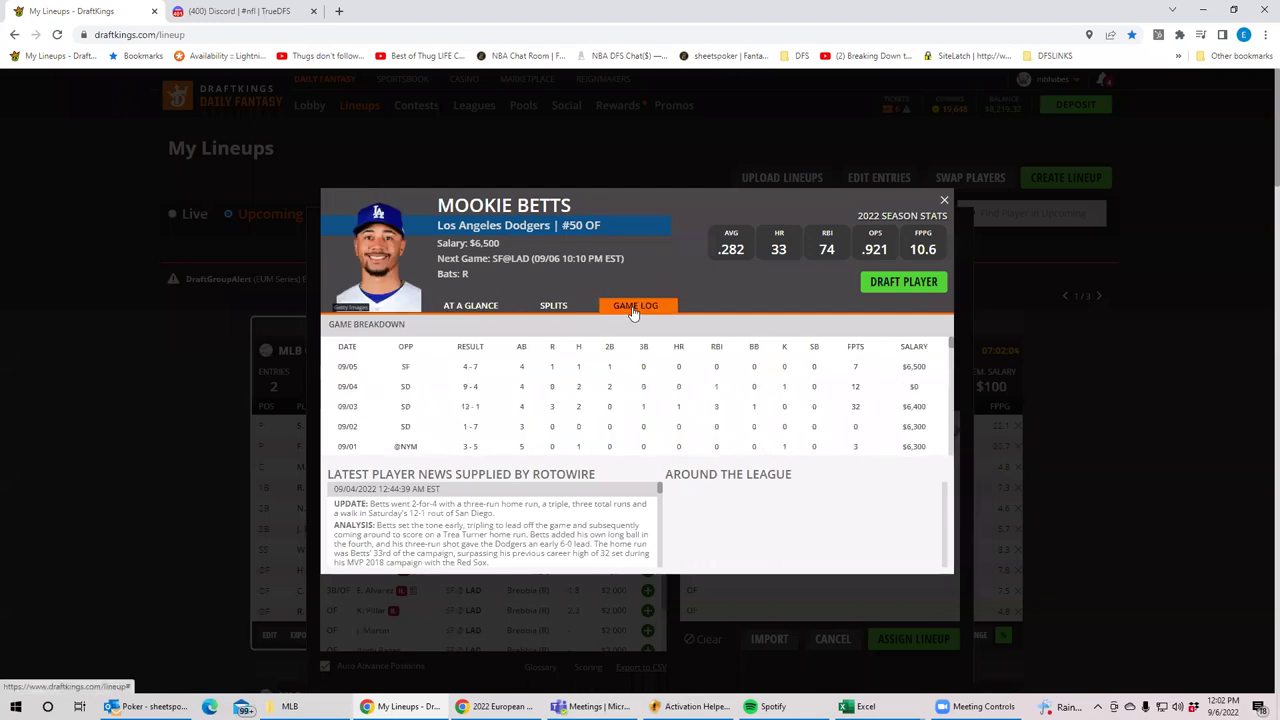
click(942, 202)
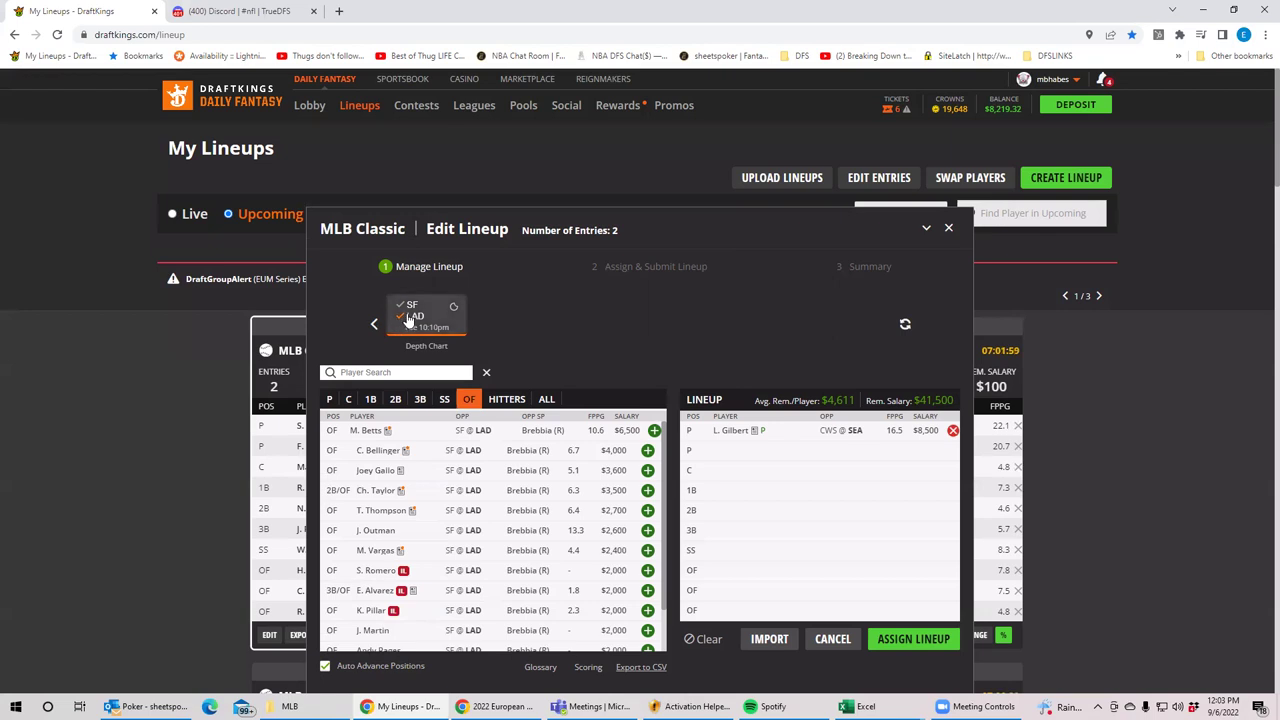
List the pitchers of both teams in the SF @ LAD game, then narrow the list to the Dodgers.
click(331, 400)
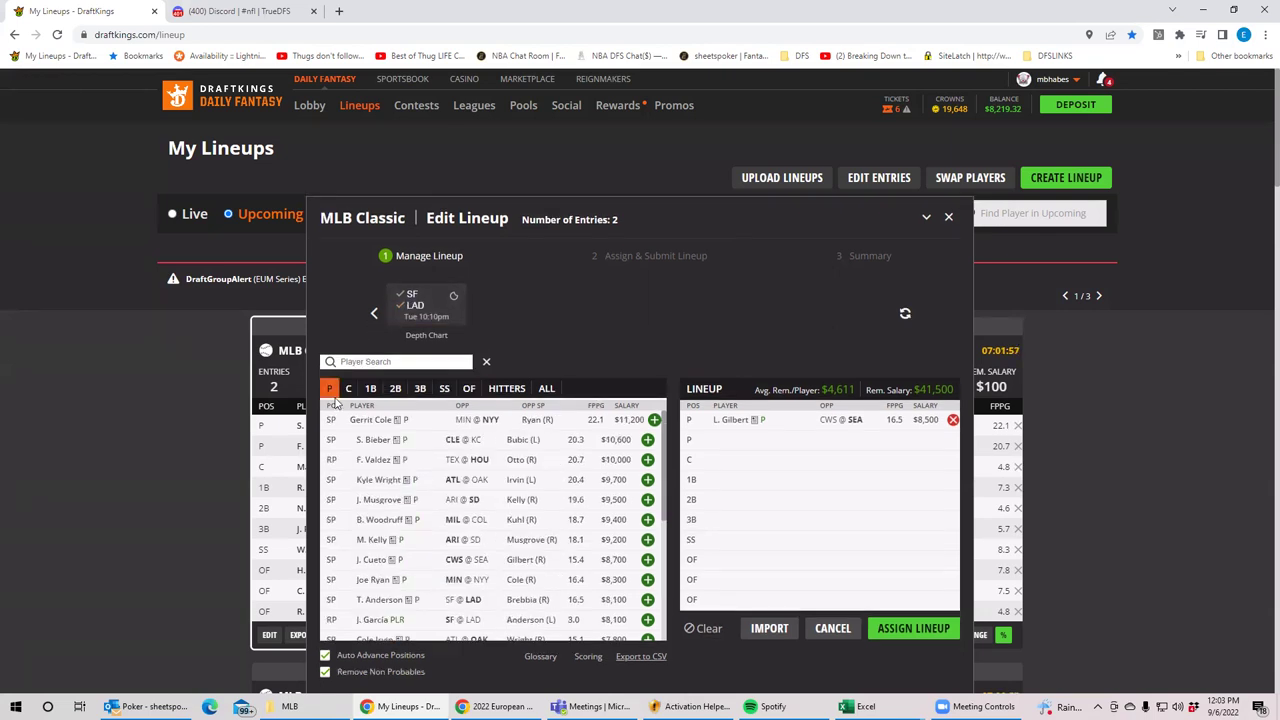
click(413, 316)
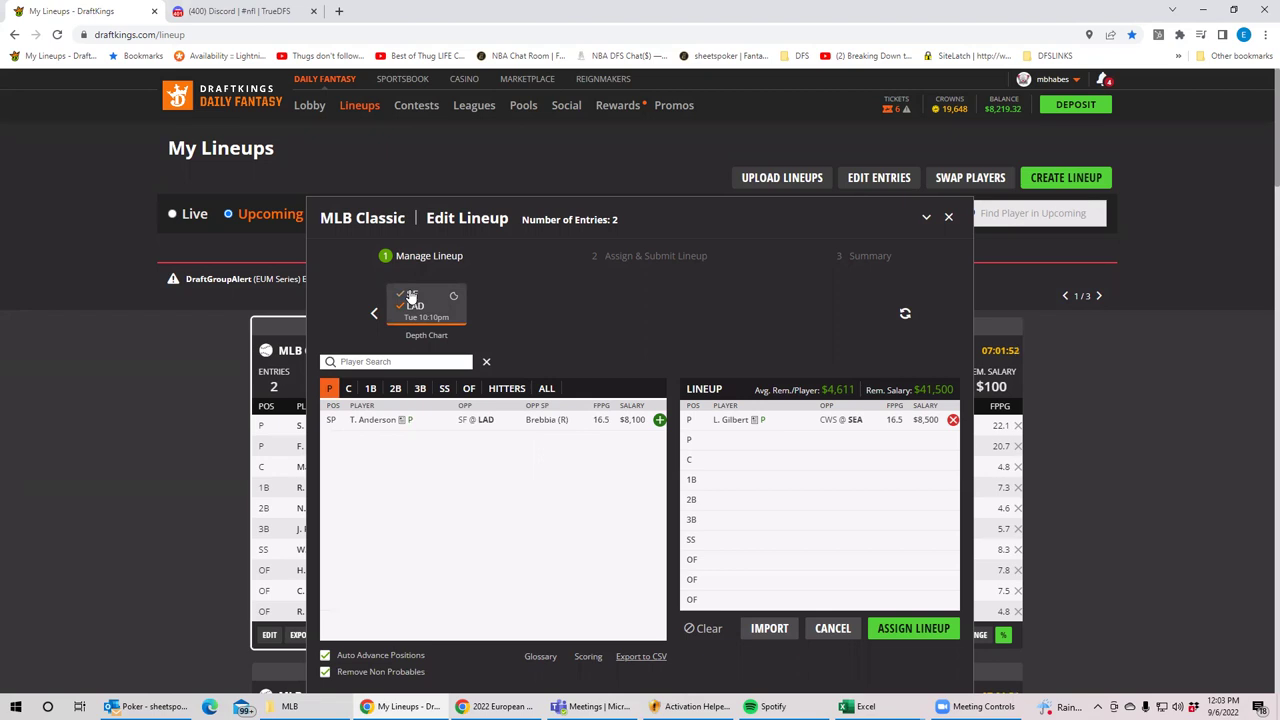
click(412, 296)
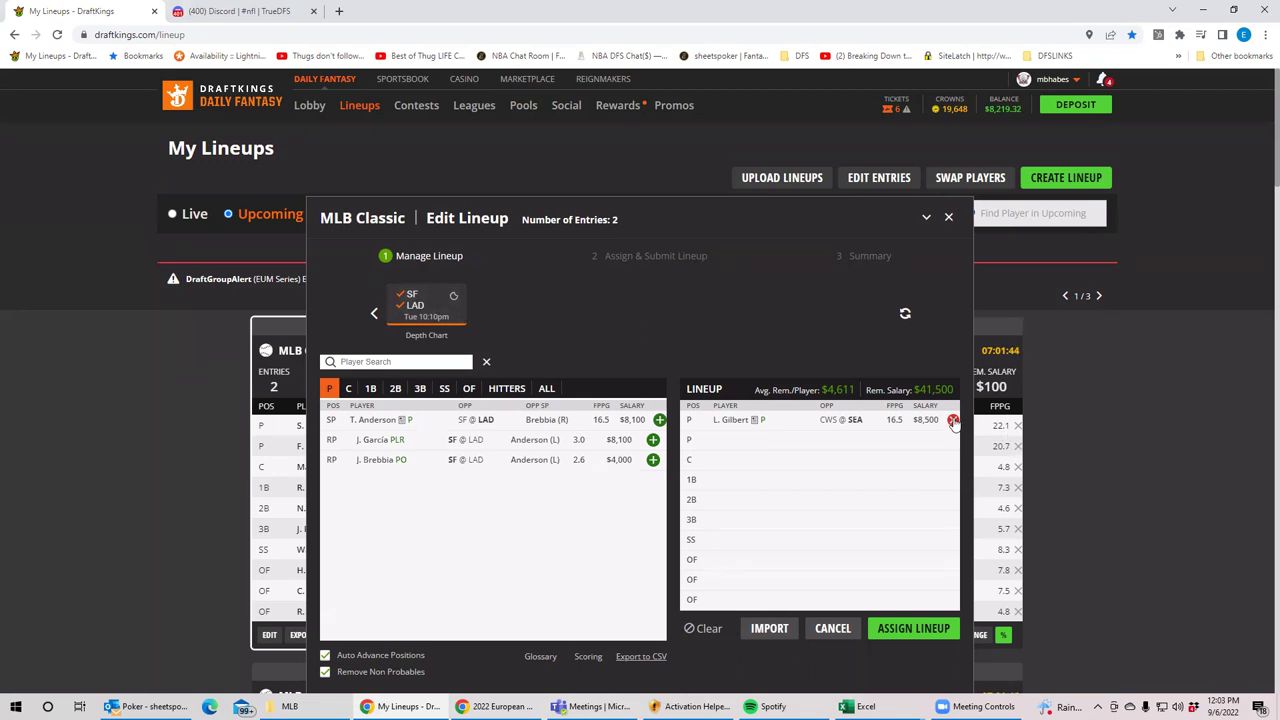
click(404, 296)
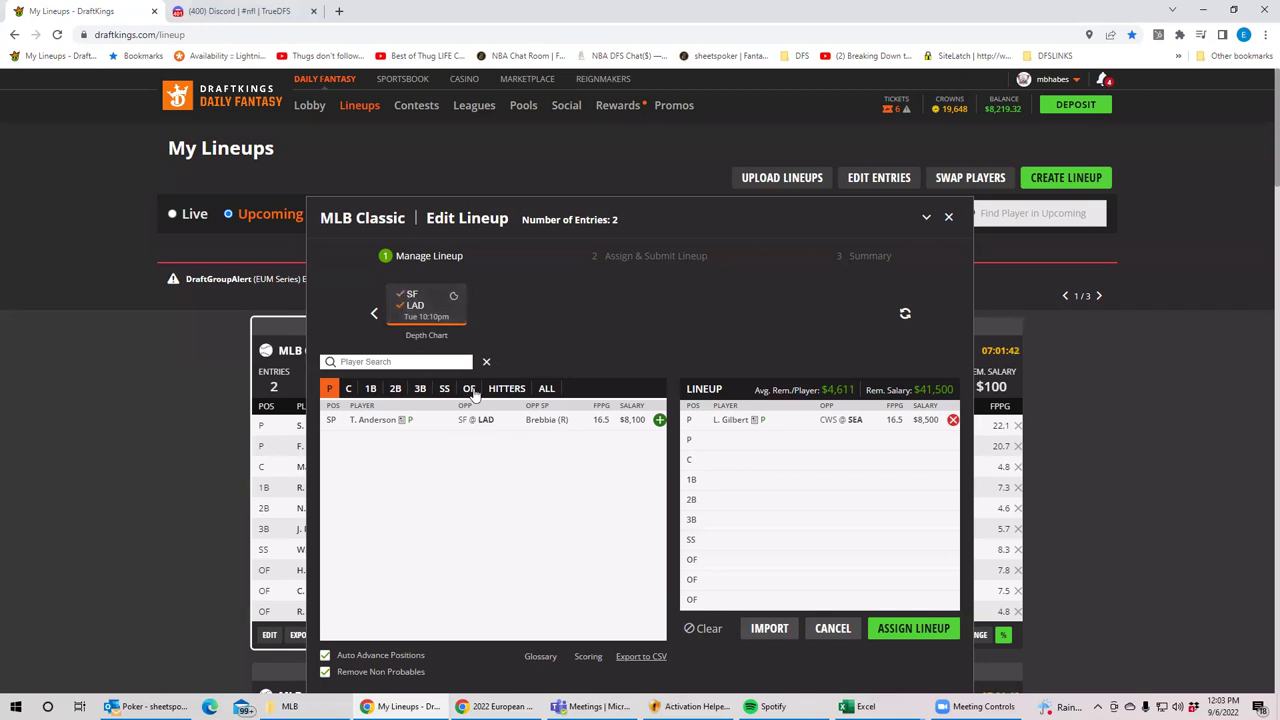
Try C. Bellinger and Joey Gallo as outfielders, check the Dodgers' shortstops and second basemen, and remove both outfielders.
click(469, 392)
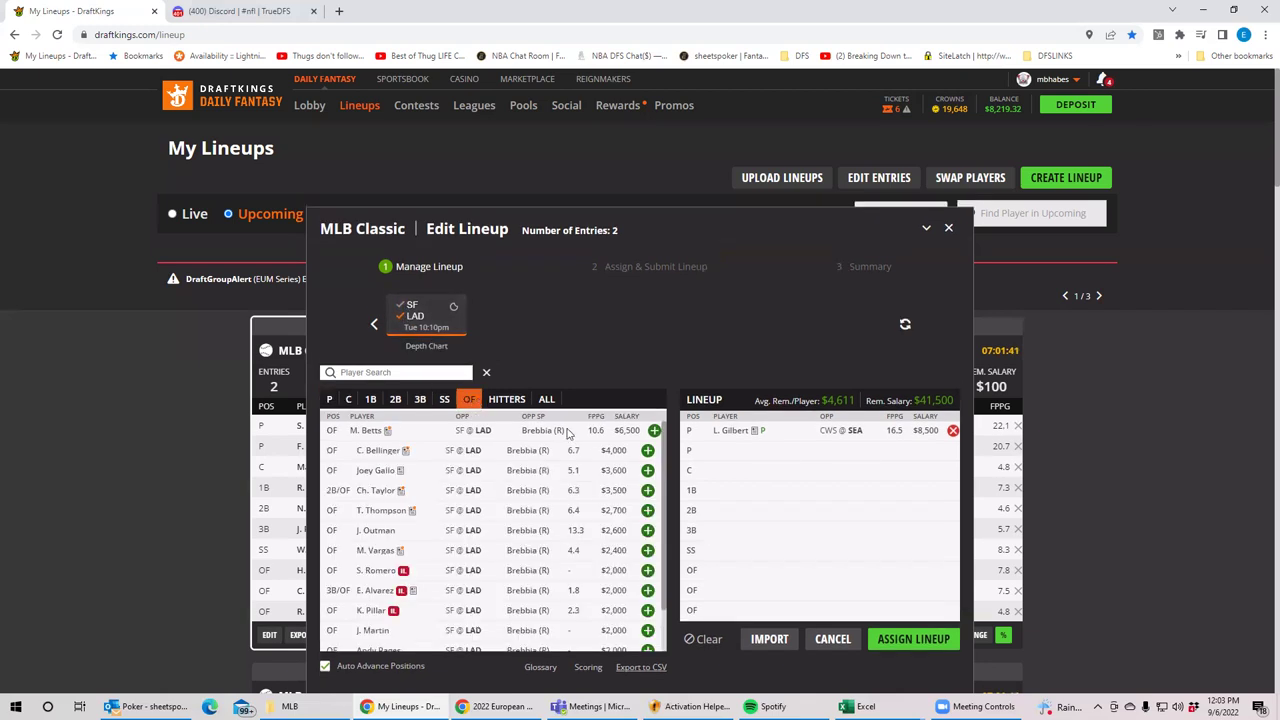
click(648, 451)
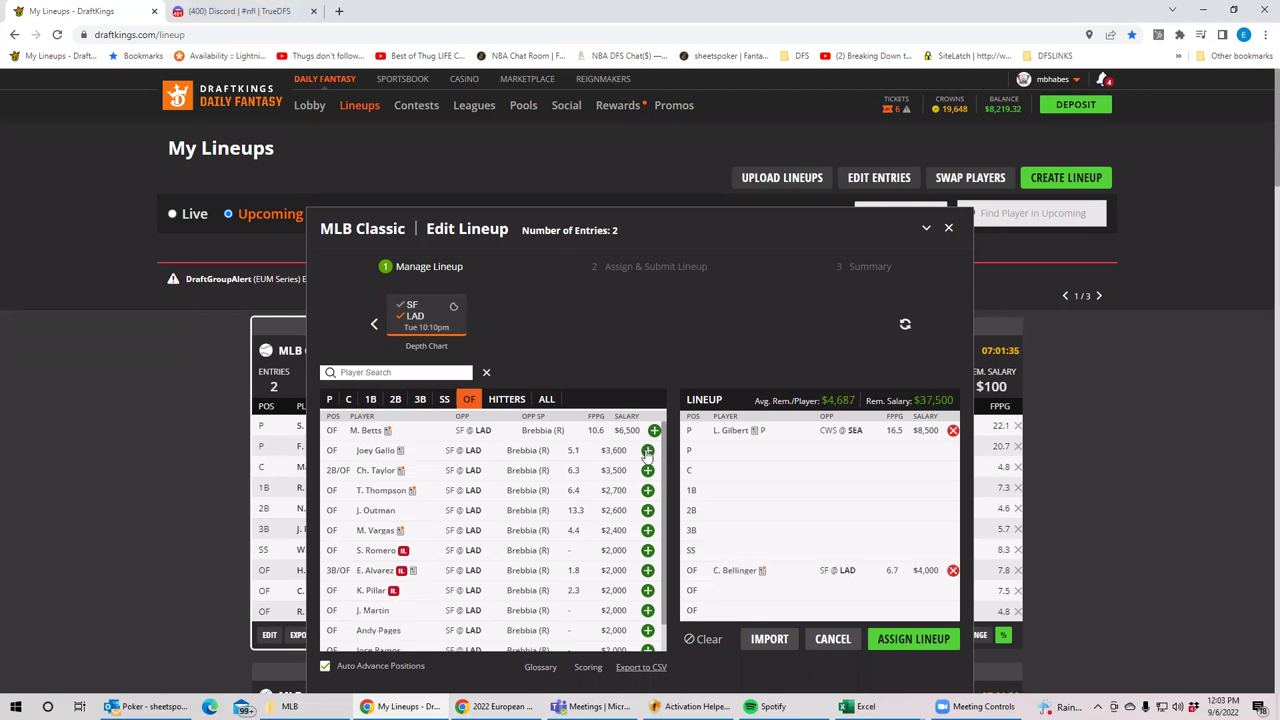
click(648, 451)
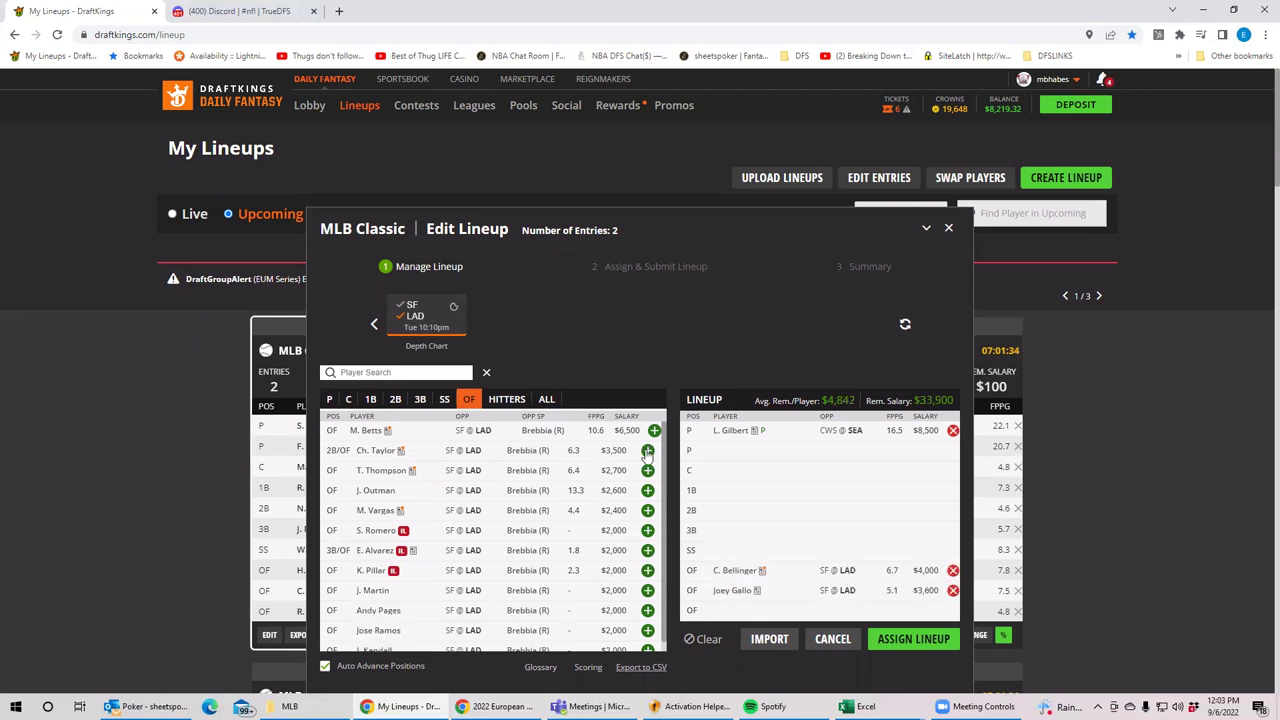
click(444, 399)
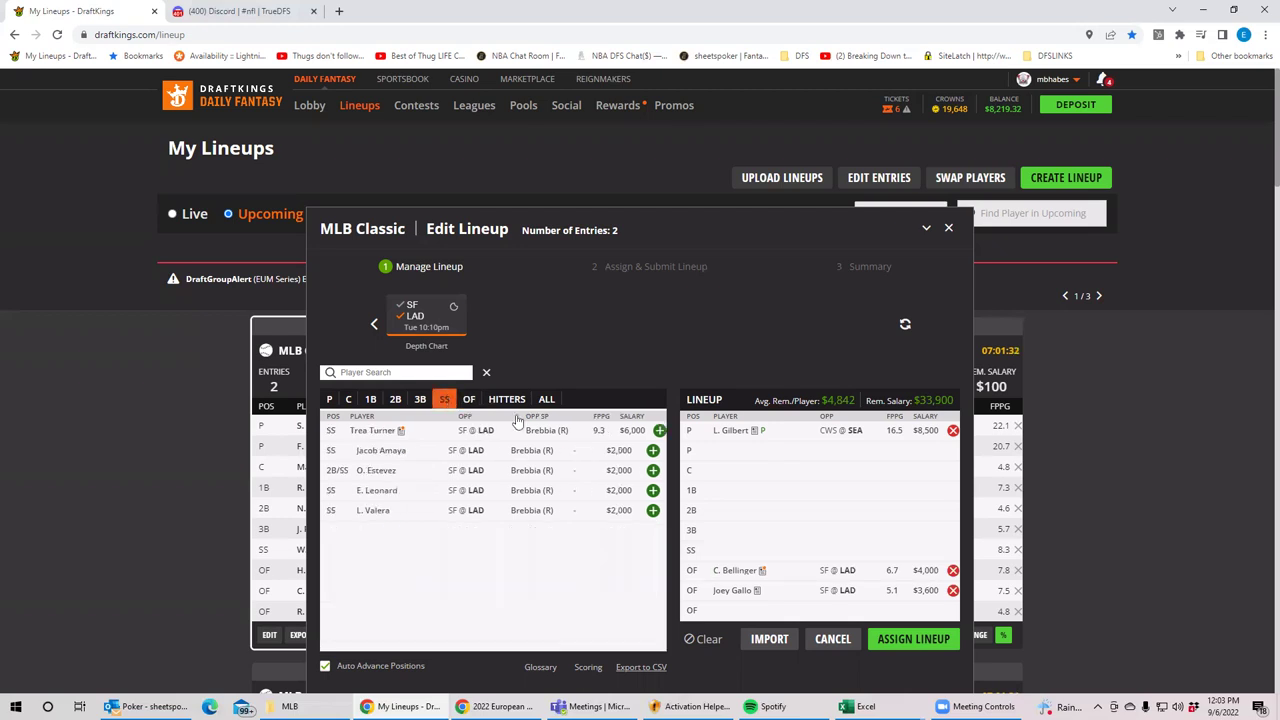
click(400, 400)
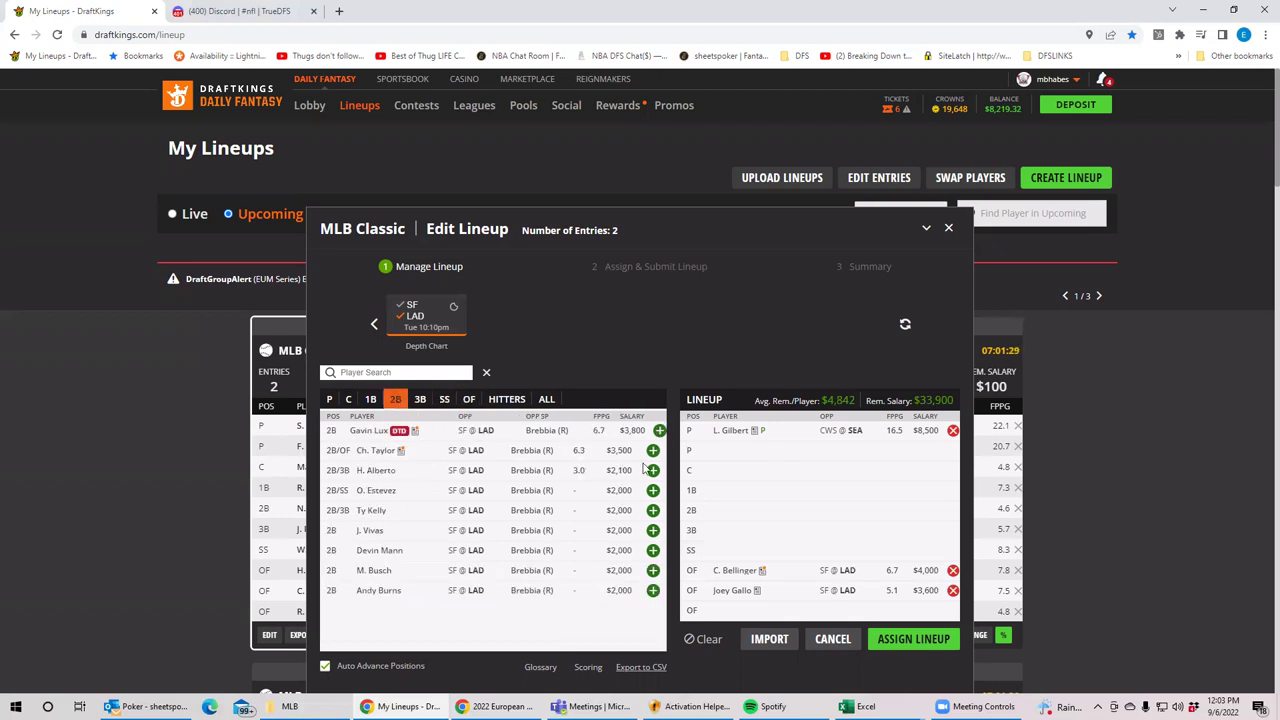
click(953, 590)
click(953, 570)
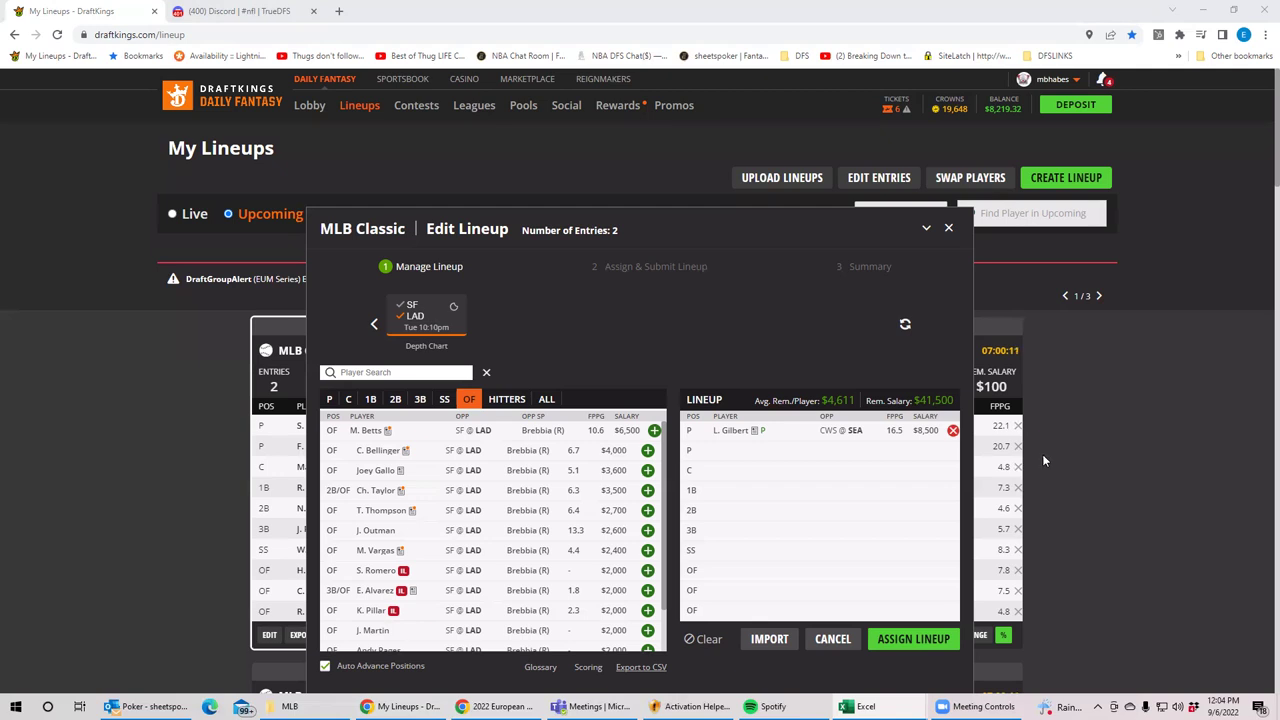
Clear the SF @ LAD game filter and look through the slate's other games.
click(412, 325)
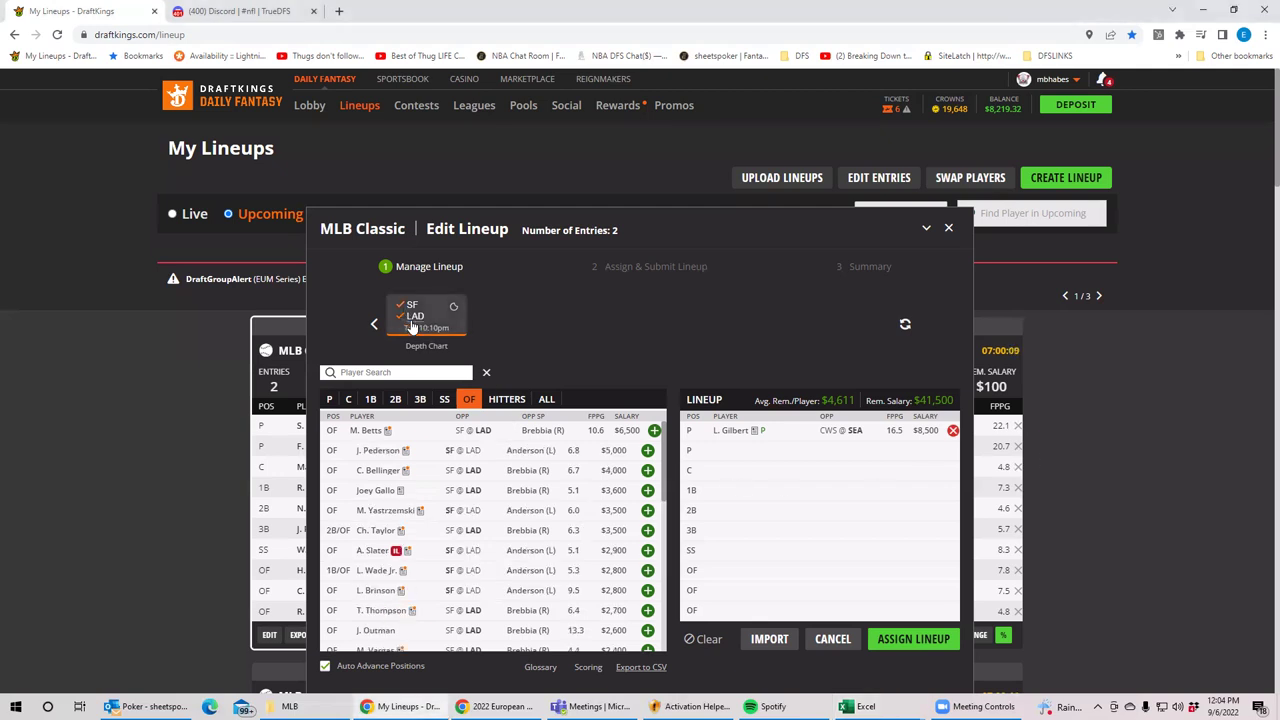
click(412, 325)
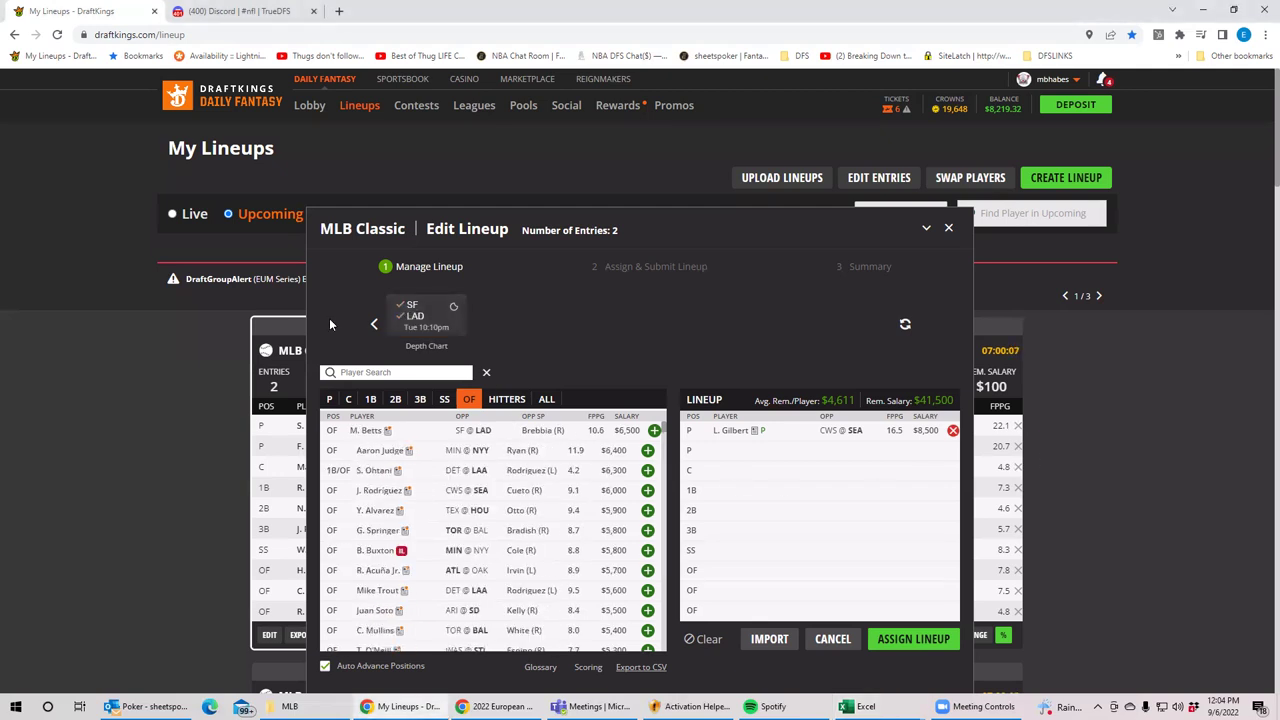
click(374, 325)
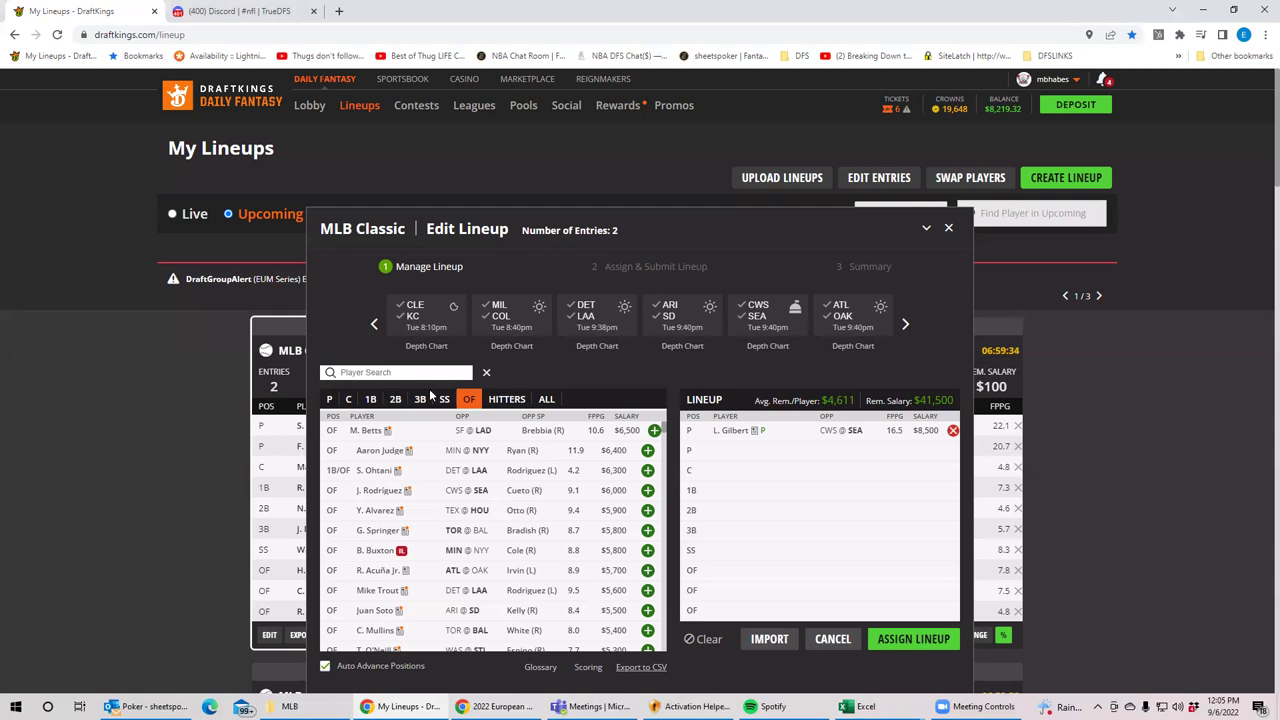
click(905, 323)
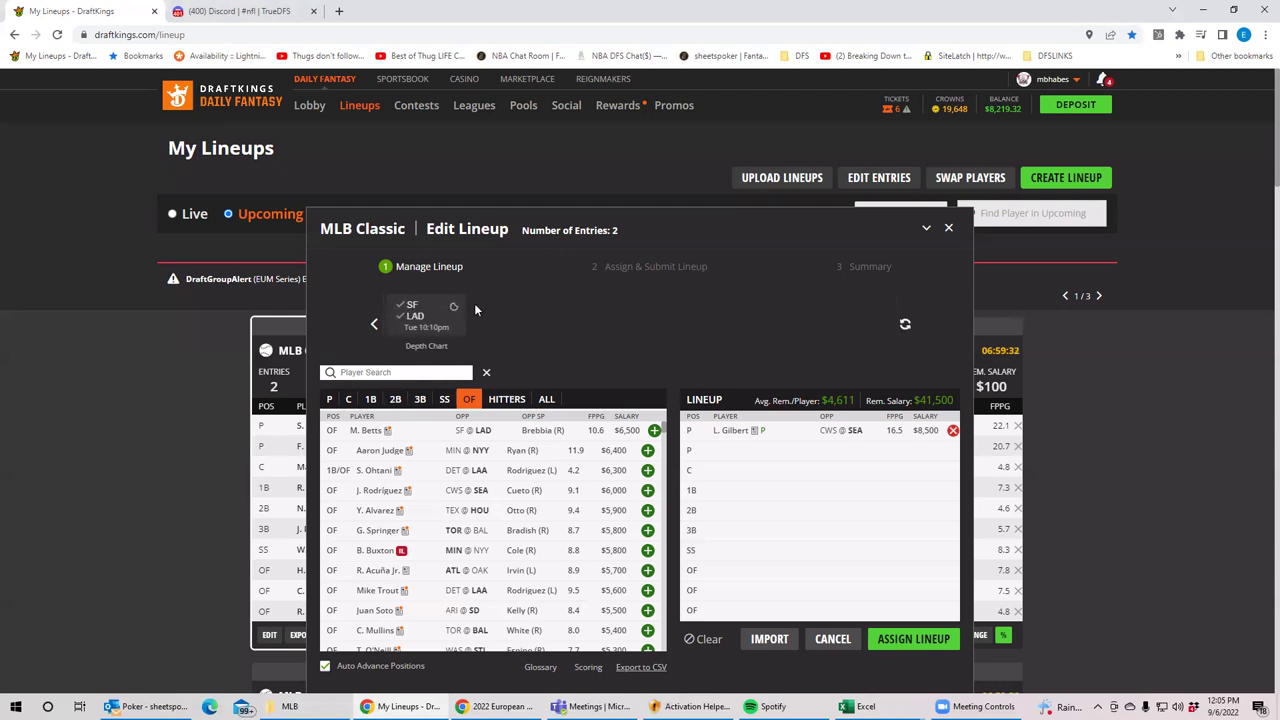
List the Dodgers' outfielders, shortstops and first basemen in turn.
click(416, 316)
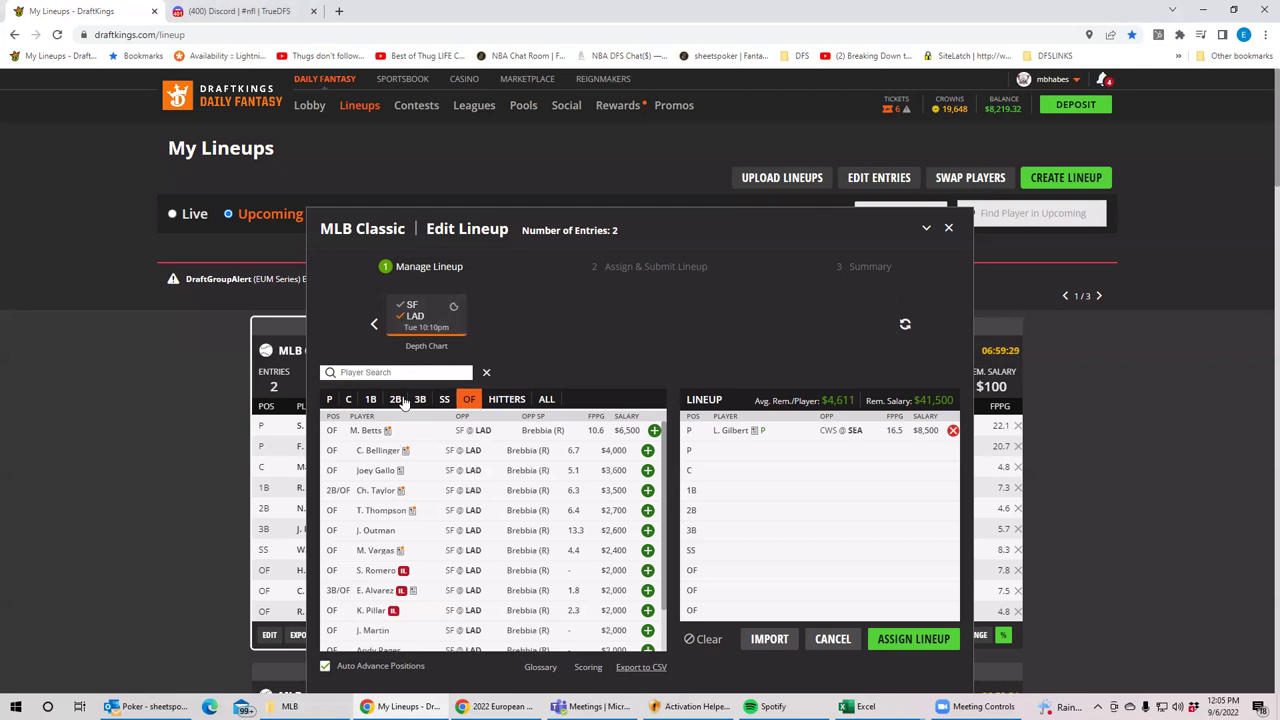
click(440, 402)
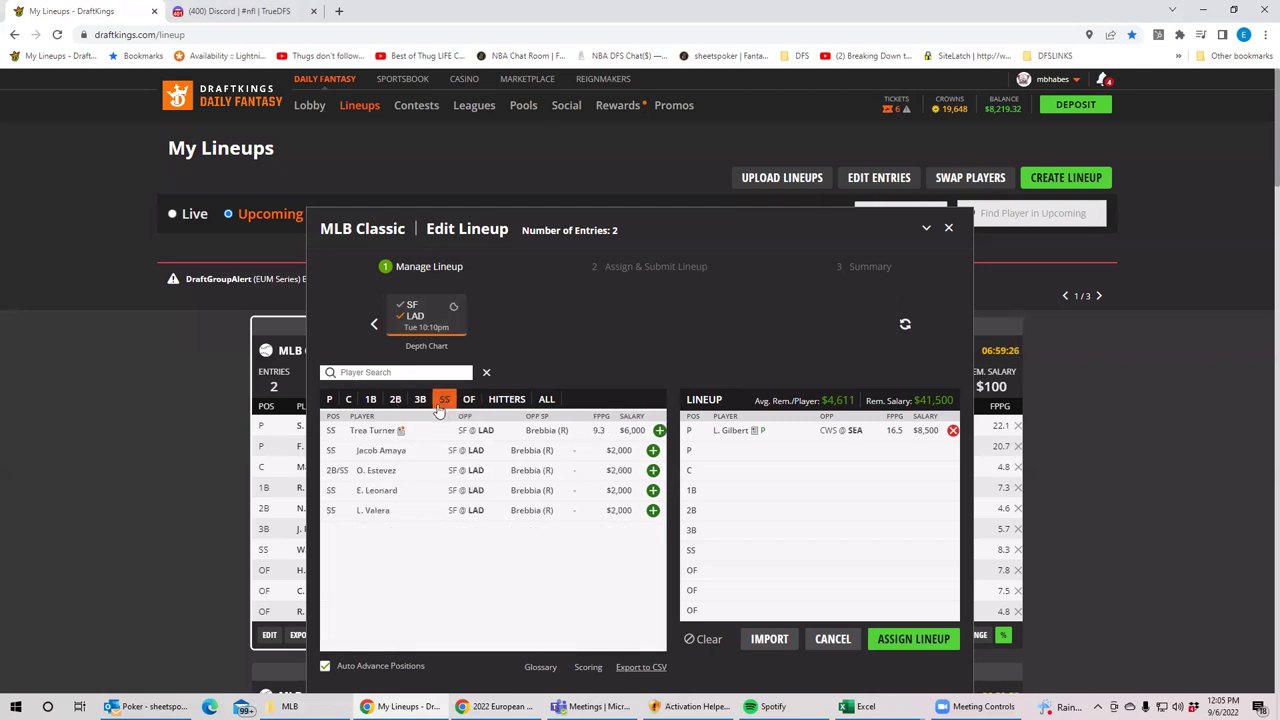
click(370, 400)
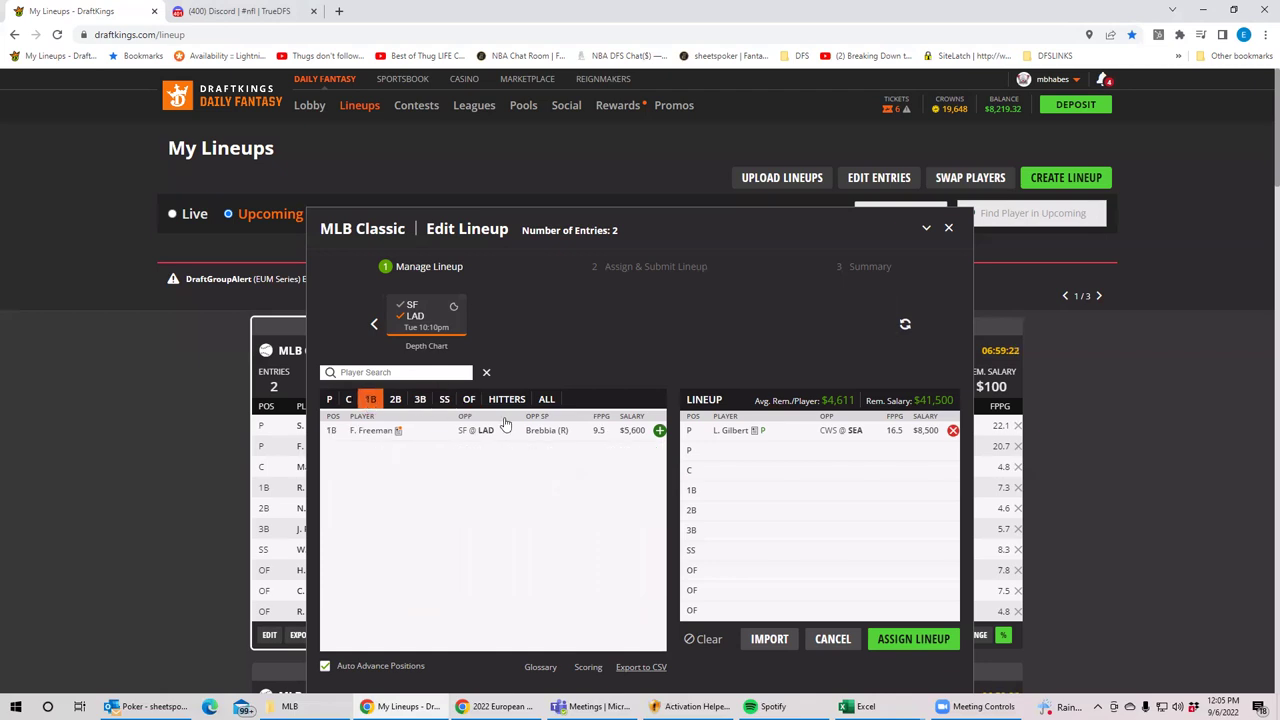
List the first basemen, second basemen and outfielders of all games.
click(412, 326)
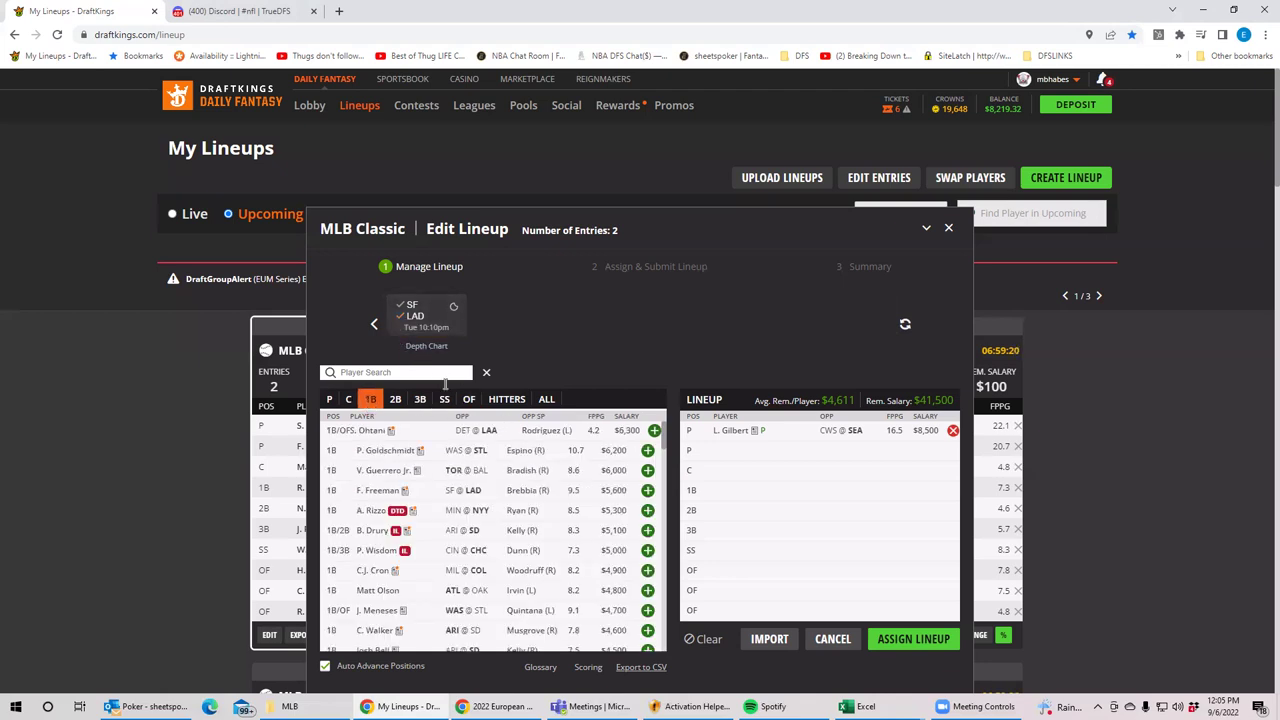
click(395, 399)
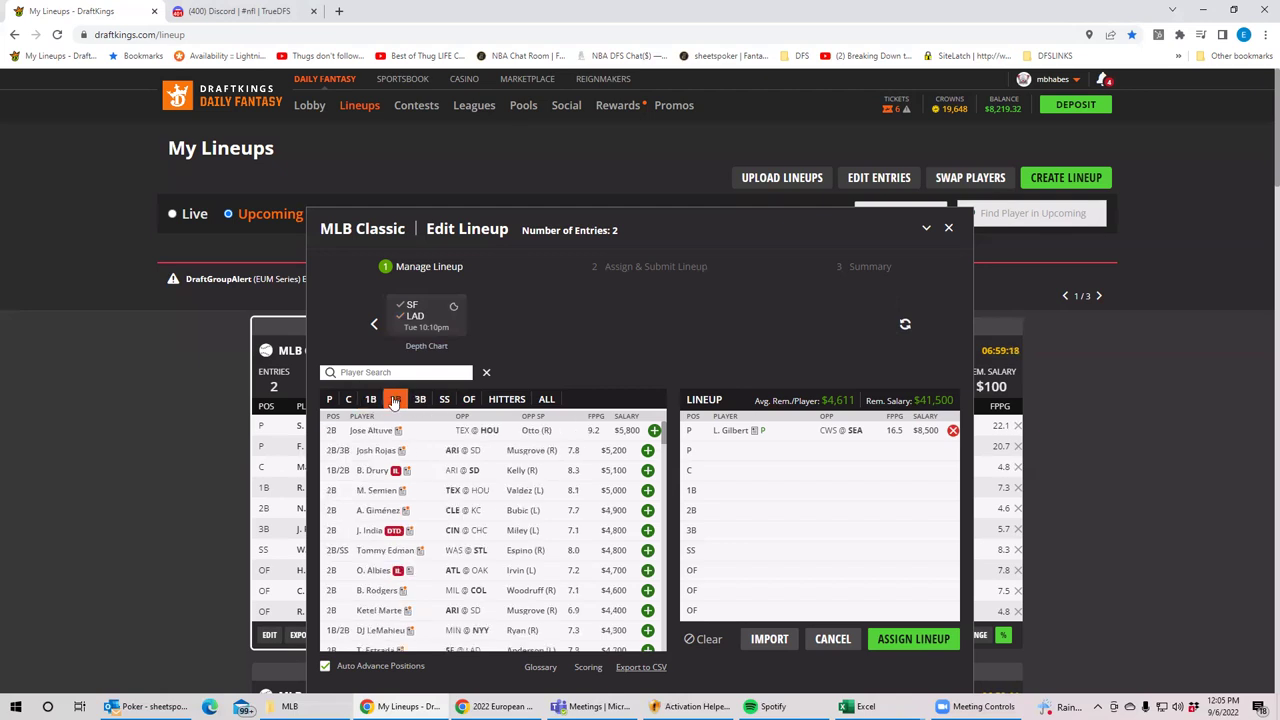
click(468, 400)
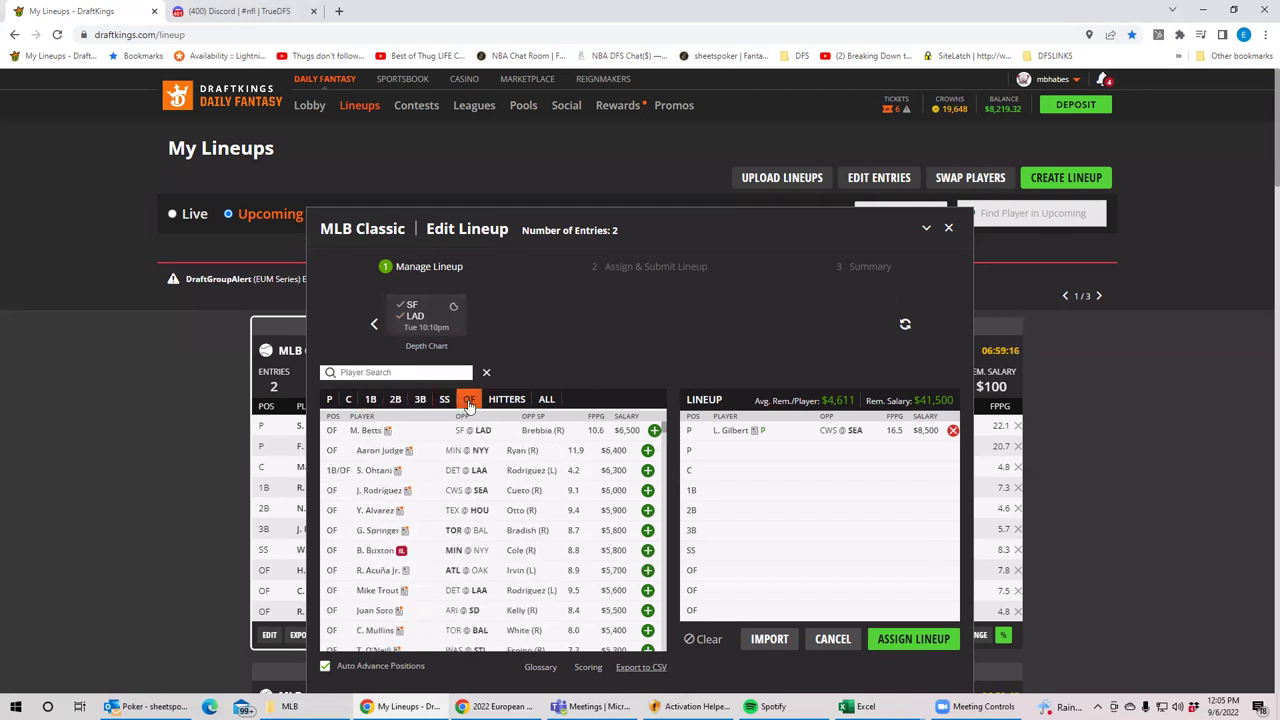
List the Dodgers' third basemen and second basemen and examine Ch. Taylor's game log.
click(424, 322)
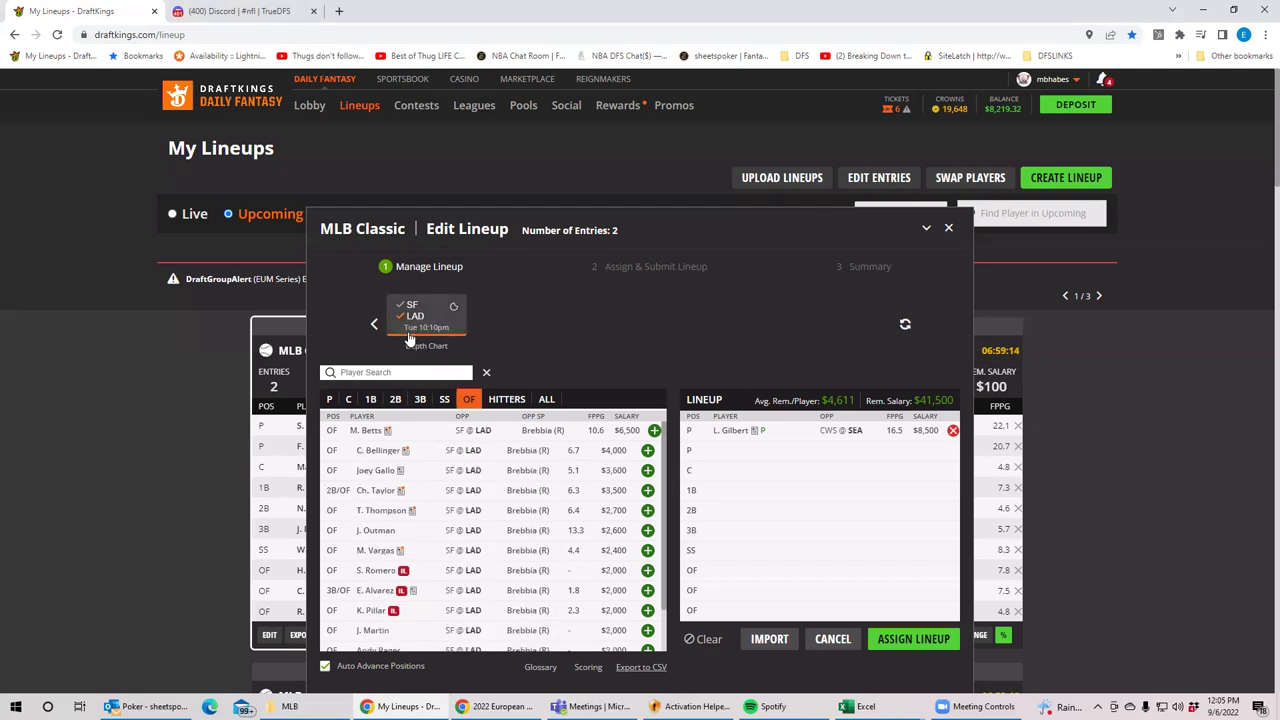
click(422, 400)
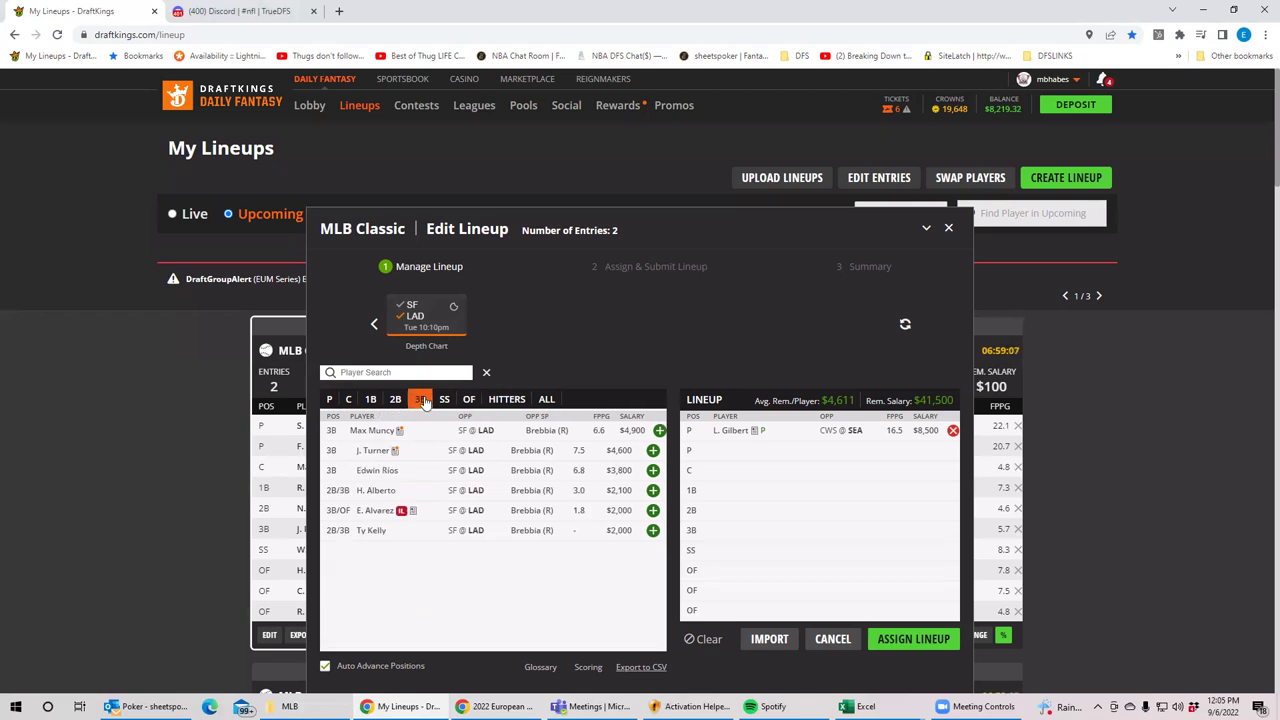
click(395, 402)
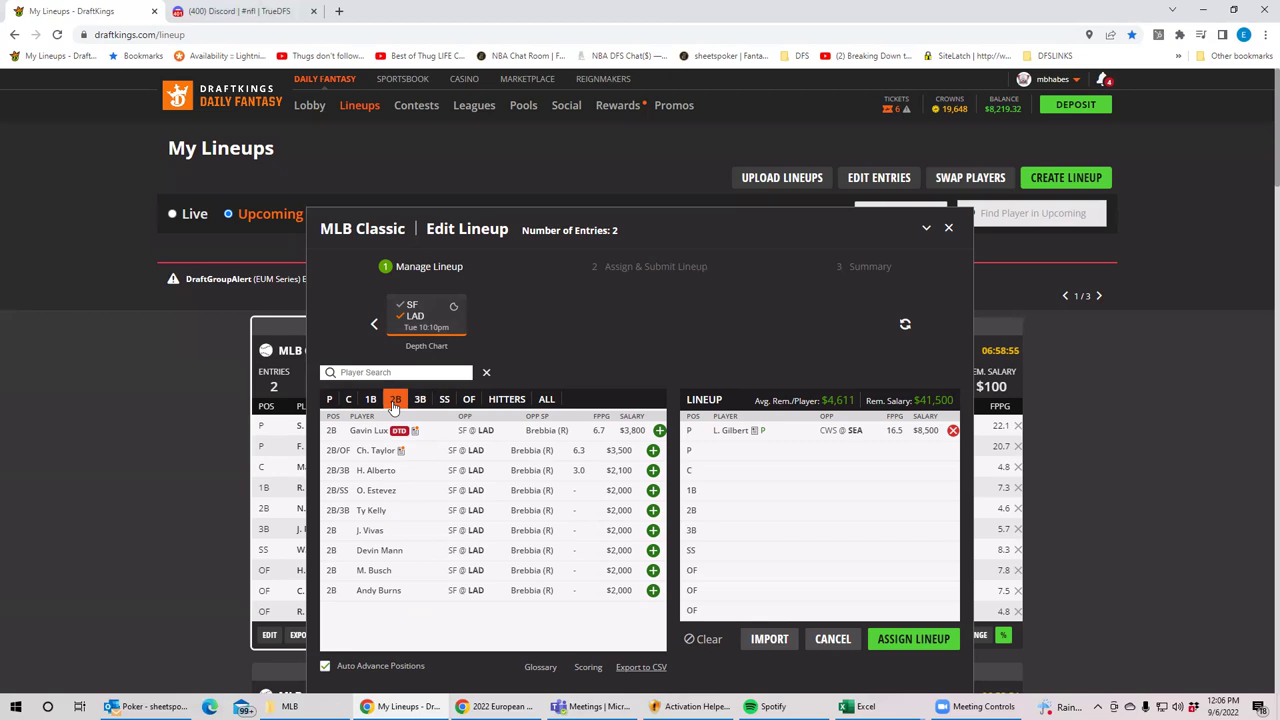
click(385, 452)
click(632, 305)
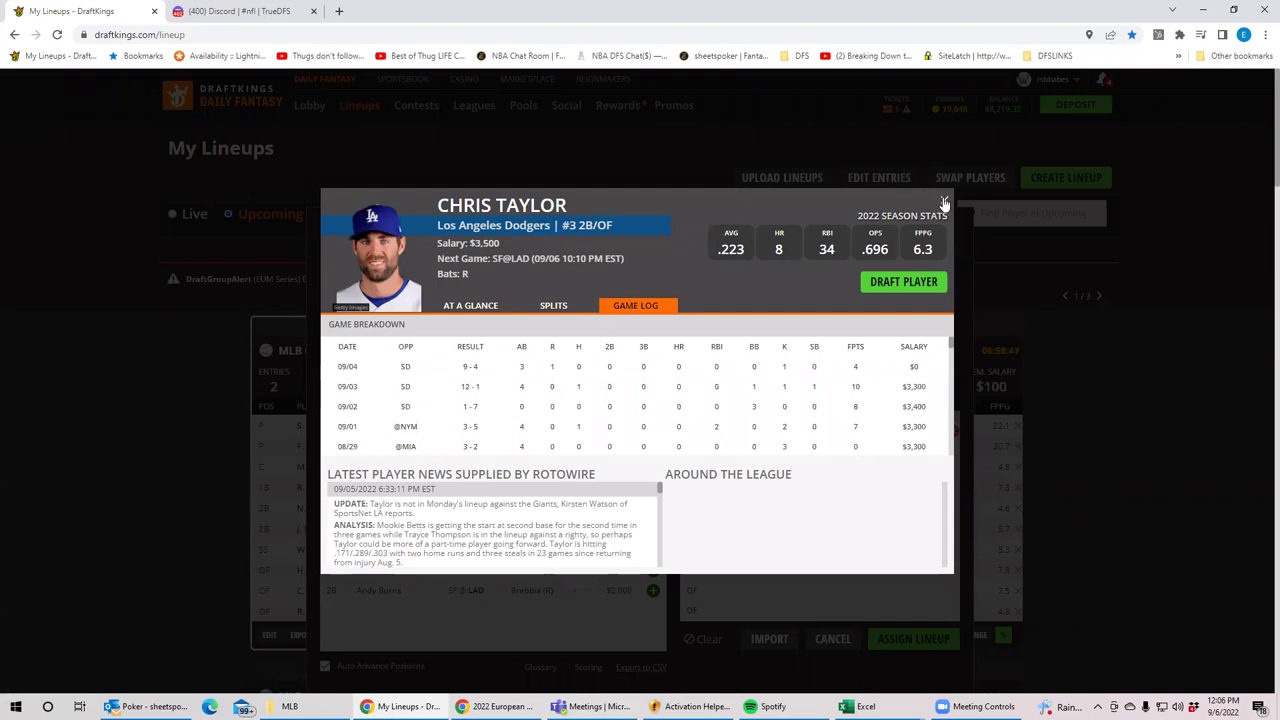
key(Escape)
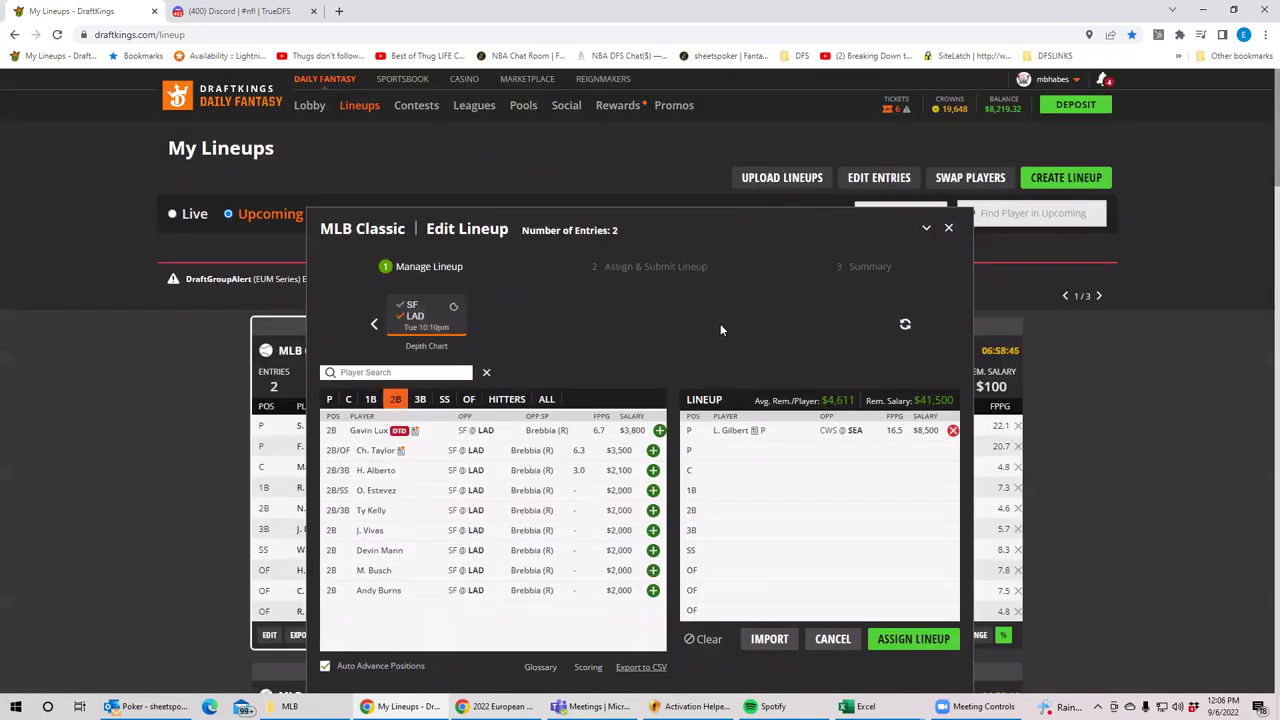